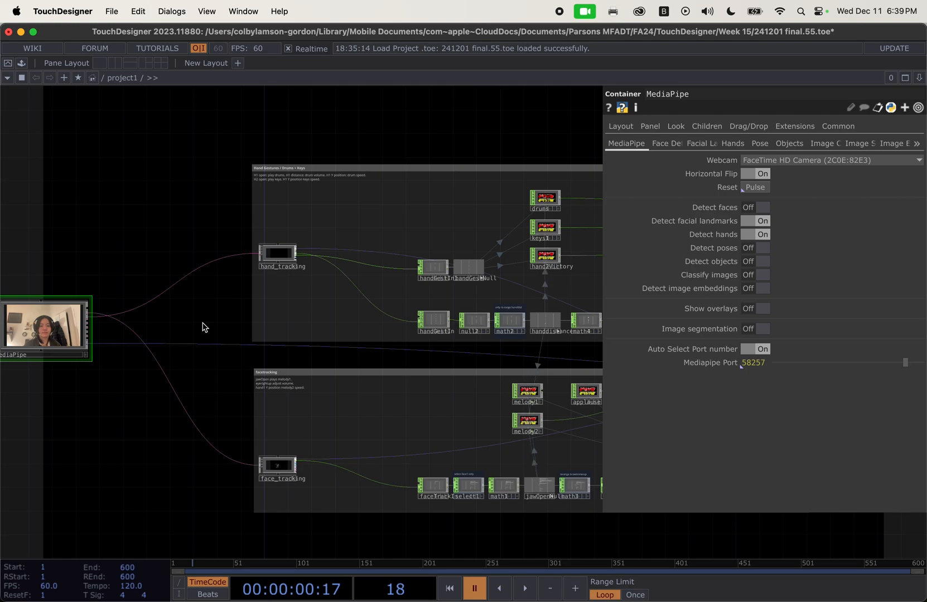
Examine the Hand Gestures network from hand_tracking to the gesture channels of handGestIn1
{"action": "left_click_drag", "start_coordinate": [150, 186], "coordinate": [130, 186]}
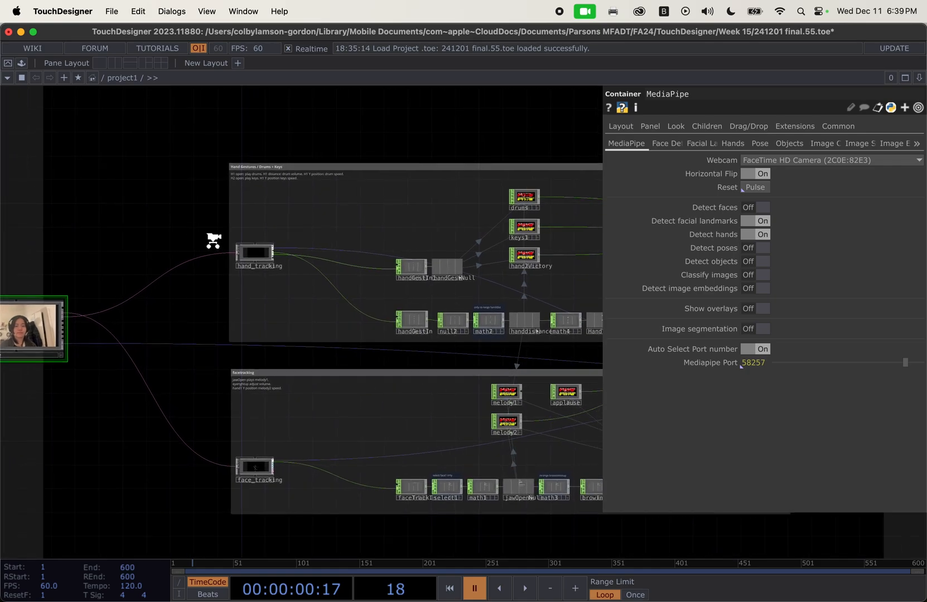
{"action": "scroll", "coordinate": [214, 241], "scroll_direction": "up", "scroll_amount": 2}
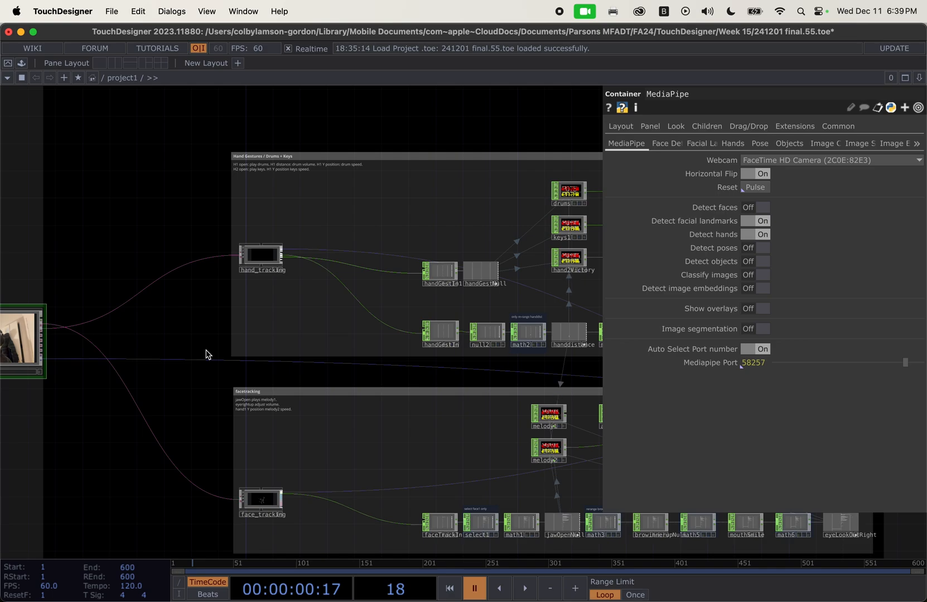
{"action": "left_click_drag", "start_coordinate": [204, 352], "coordinate": [90, 300]}
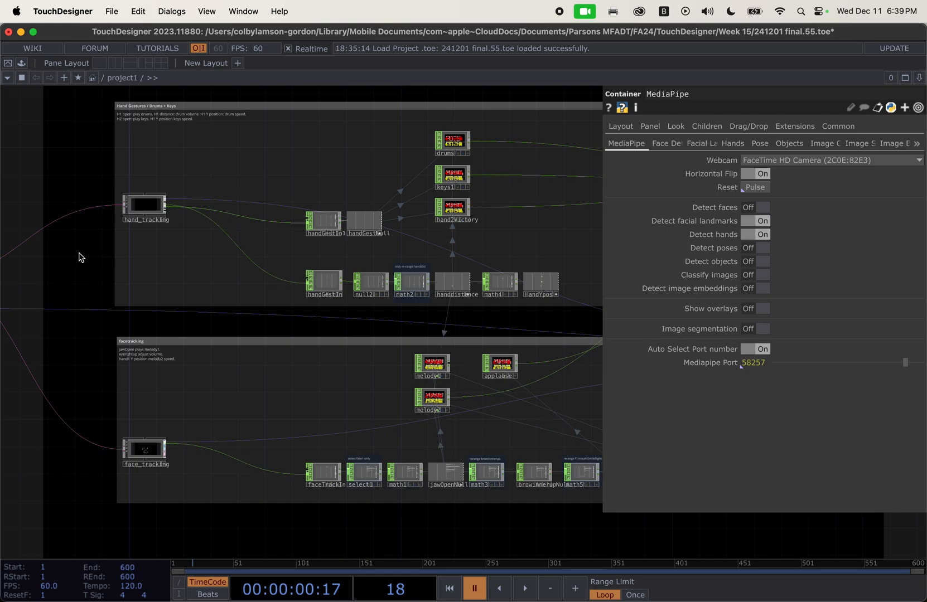
{"action": "left_click_drag", "start_coordinate": [80, 257], "coordinate": [24, 257]}
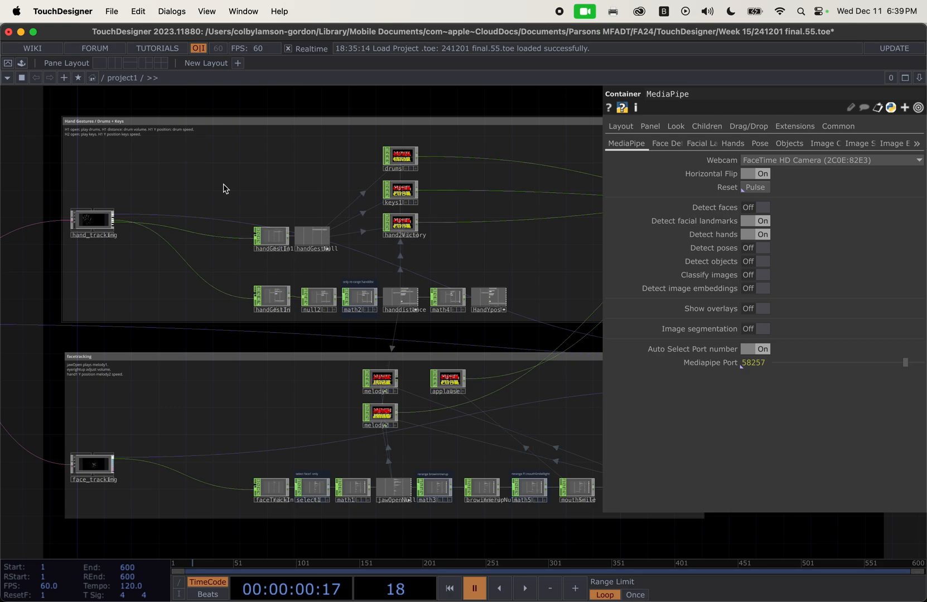
{"action": "scroll", "coordinate": [179, 214], "scroll_direction": "up", "scroll_amount": 3}
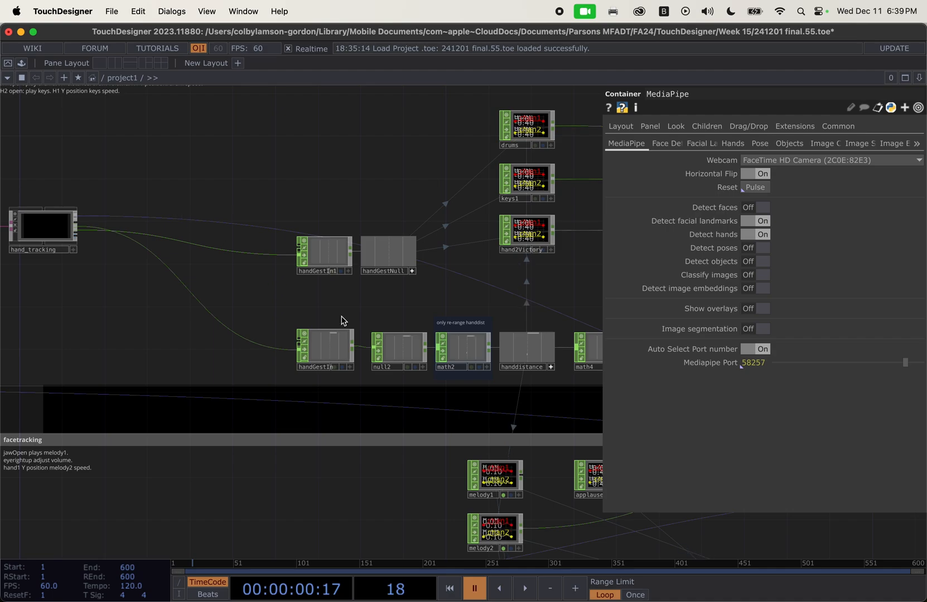
{"action": "scroll", "coordinate": [329, 368], "scroll_direction": "up", "scroll_amount": 3}
{"action": "scroll", "coordinate": [331, 295], "scroll_direction": "up", "scroll_amount": 5}
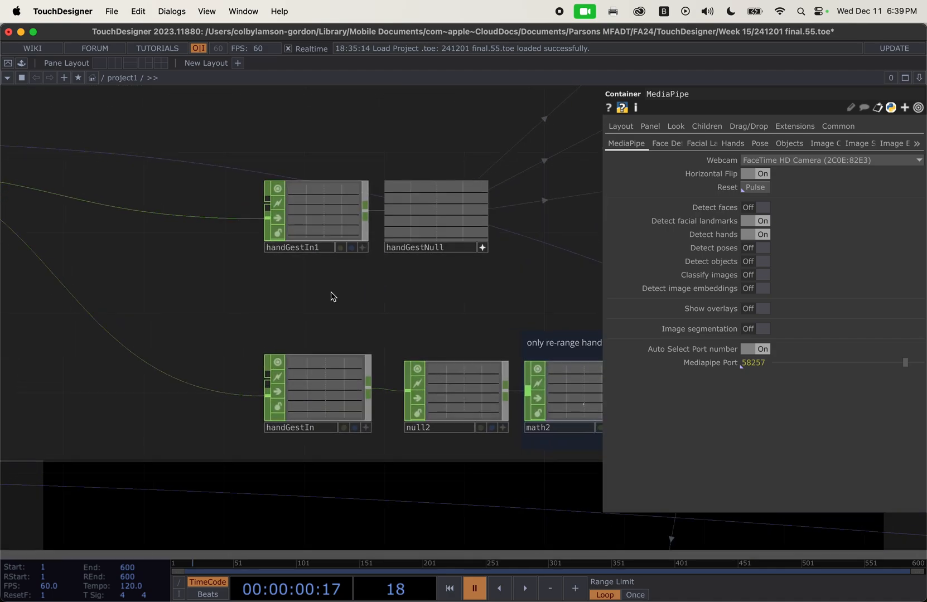
{"action": "scroll", "coordinate": [329, 217], "scroll_direction": "up", "scroll_amount": 1}
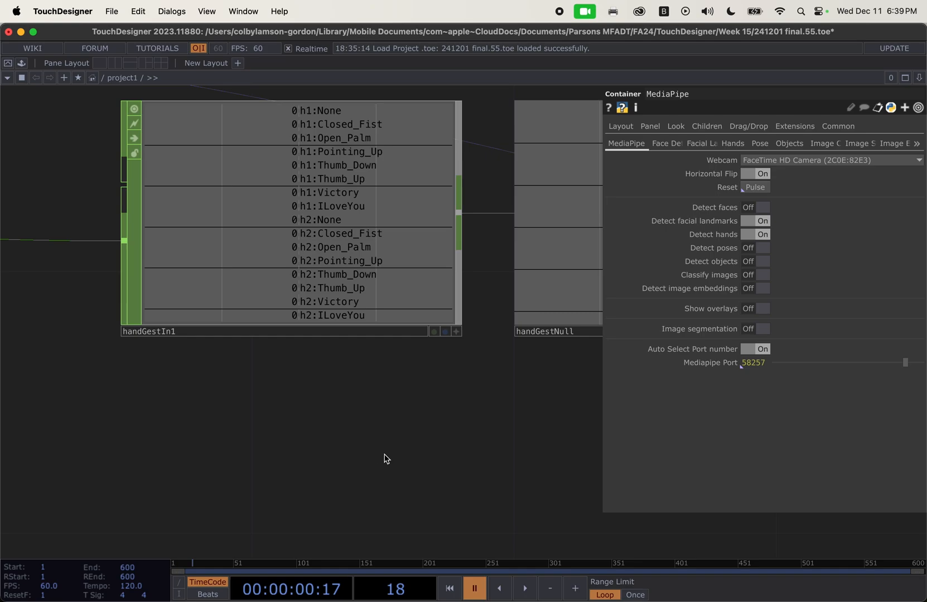
Examine the velocity, pinch midpoint and hand distance channels carried by handGestIn
{"action": "scroll", "coordinate": [385, 458], "scroll_direction": "down", "scroll_amount": 5}
{"action": "left_click_drag", "start_coordinate": [385, 459], "coordinate": [384, 245]}
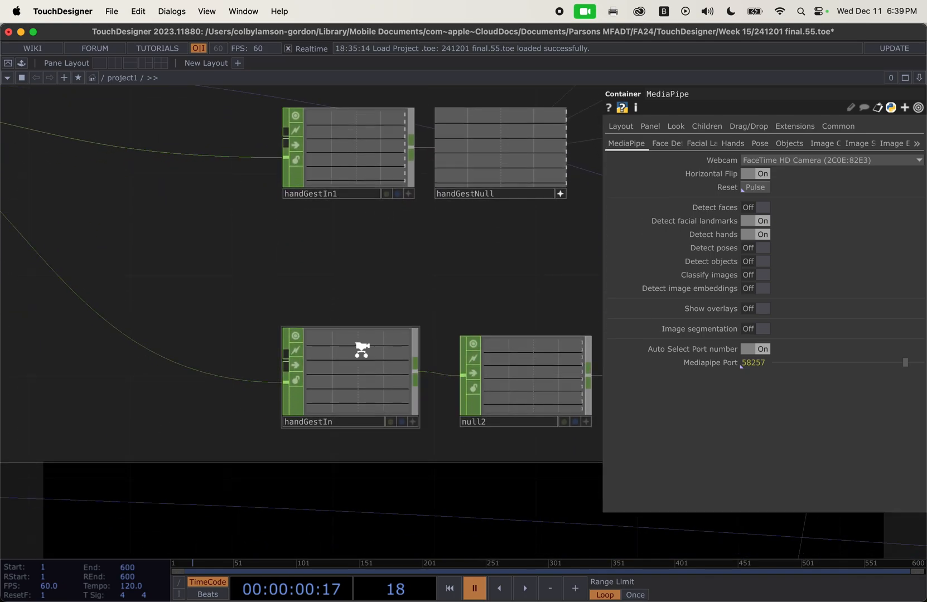
{"action": "scroll", "coordinate": [362, 352], "scroll_direction": "up", "scroll_amount": 4}
{"action": "left_click_drag", "start_coordinate": [480, 279], "coordinate": [426, 247]}
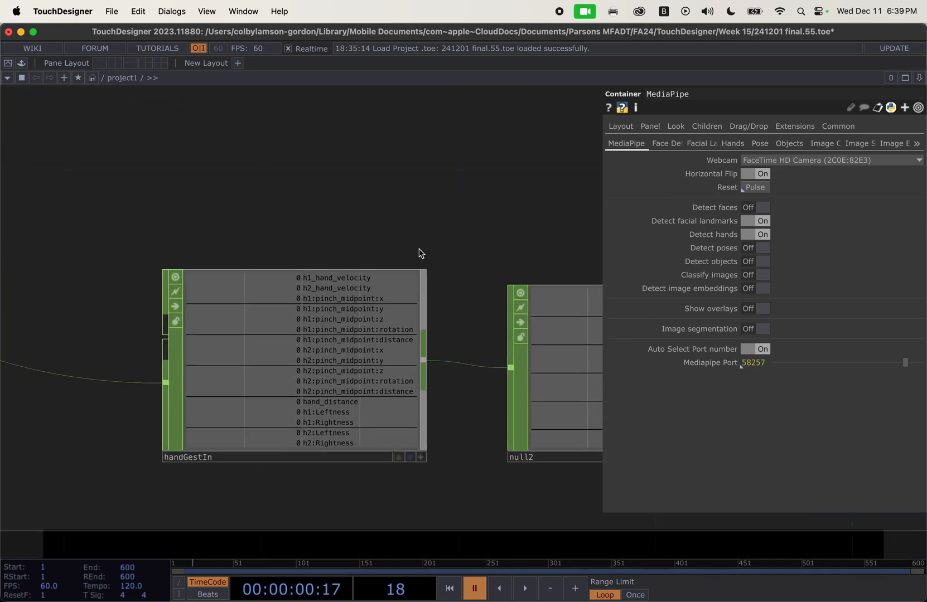
{"action": "scroll", "coordinate": [362, 306], "scroll_direction": "up", "scroll_amount": 2}
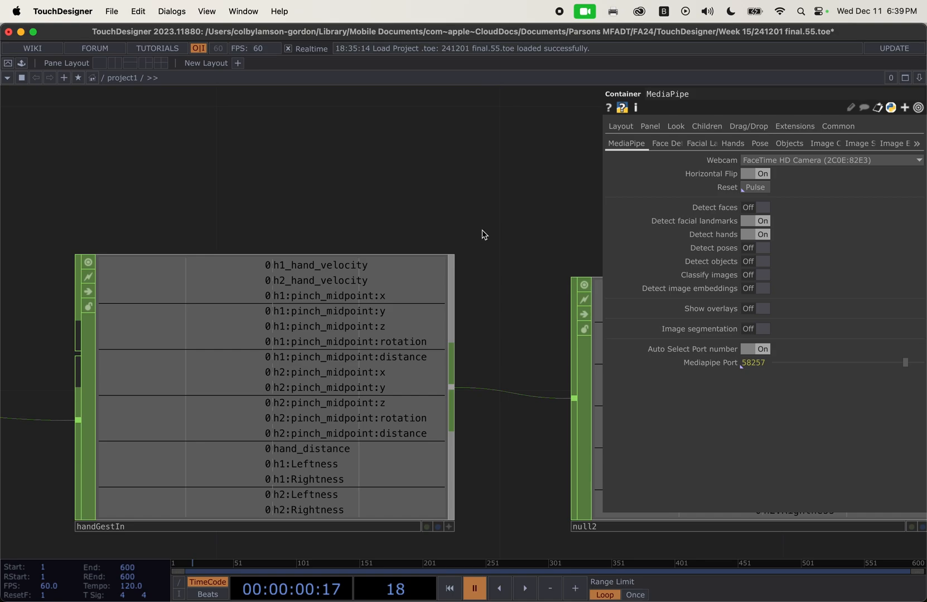
{"action": "scroll", "coordinate": [488, 277], "scroll_direction": "down", "scroll_amount": 10}
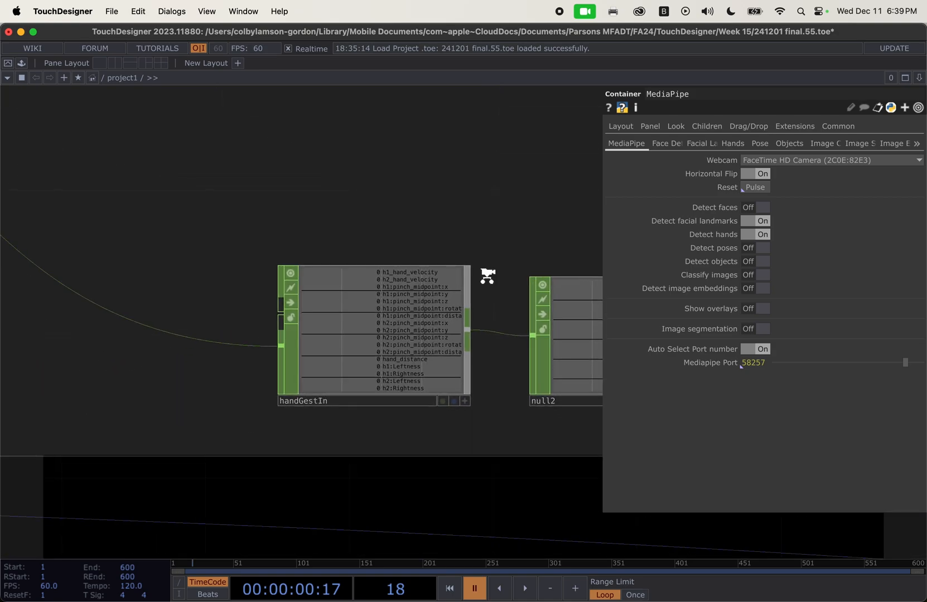
Trace the hand data chain from handGestIn through null2 to math2 and compare their channels
{"action": "left_click_drag", "start_coordinate": [434, 267], "coordinate": [259, 343]}
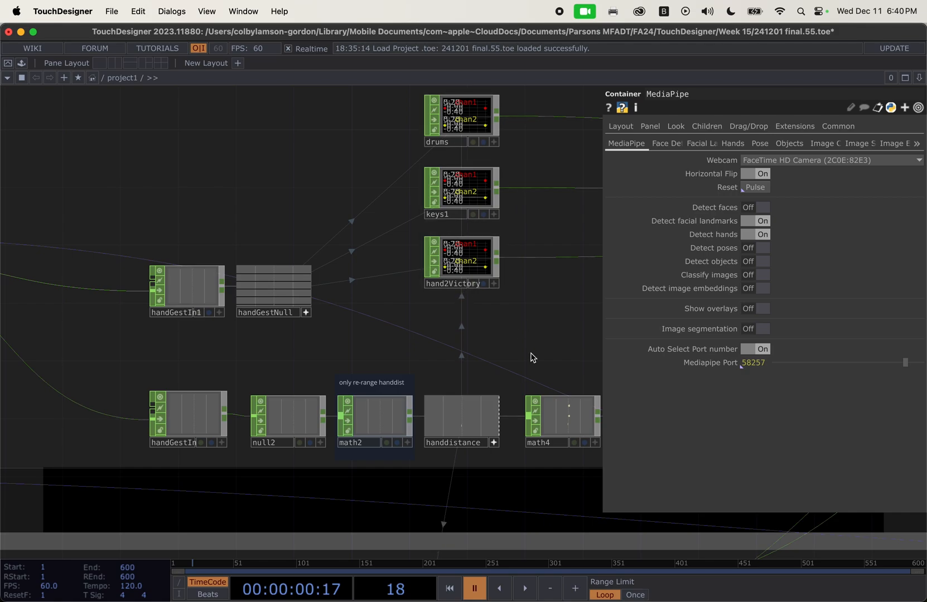
{"action": "left_click_drag", "start_coordinate": [542, 358], "coordinate": [385, 368]}
{"action": "scroll", "coordinate": [384, 368], "scroll_direction": "down", "scroll_amount": 5}
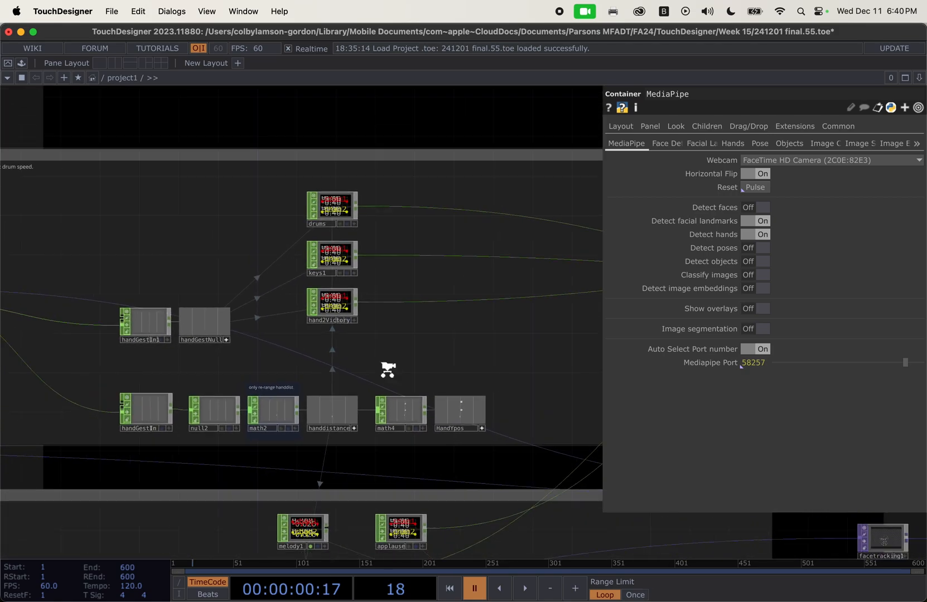
{"action": "left_click_drag", "start_coordinate": [459, 359], "coordinate": [415, 353]}
{"action": "scroll", "coordinate": [308, 354], "scroll_direction": "up", "scroll_amount": 3}
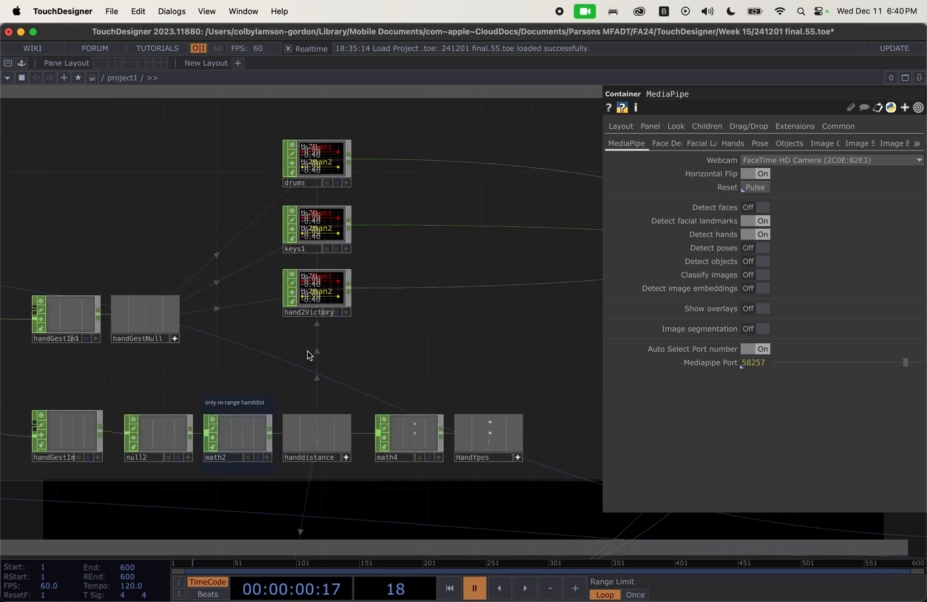
{"action": "left_click_drag", "start_coordinate": [180, 388], "coordinate": [223, 351]}
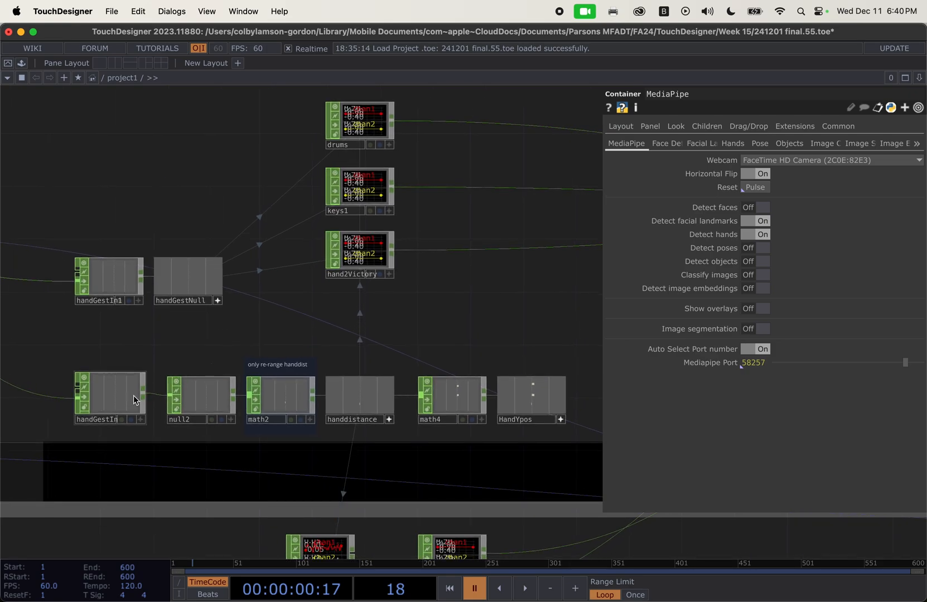
{"action": "scroll", "coordinate": [233, 393], "scroll_direction": "up", "scroll_amount": 5}
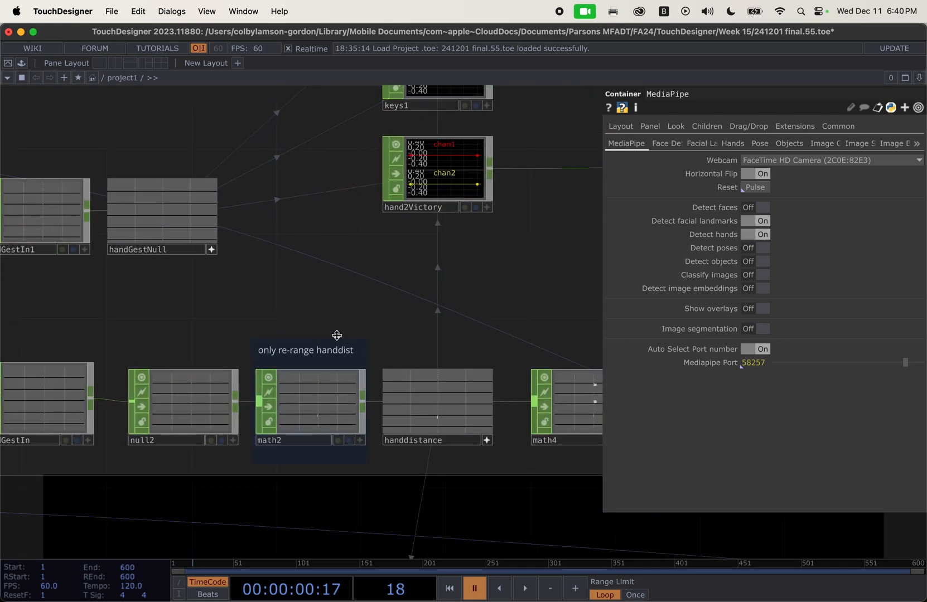
{"action": "left_click_drag", "start_coordinate": [200, 322], "coordinate": [267, 271]}
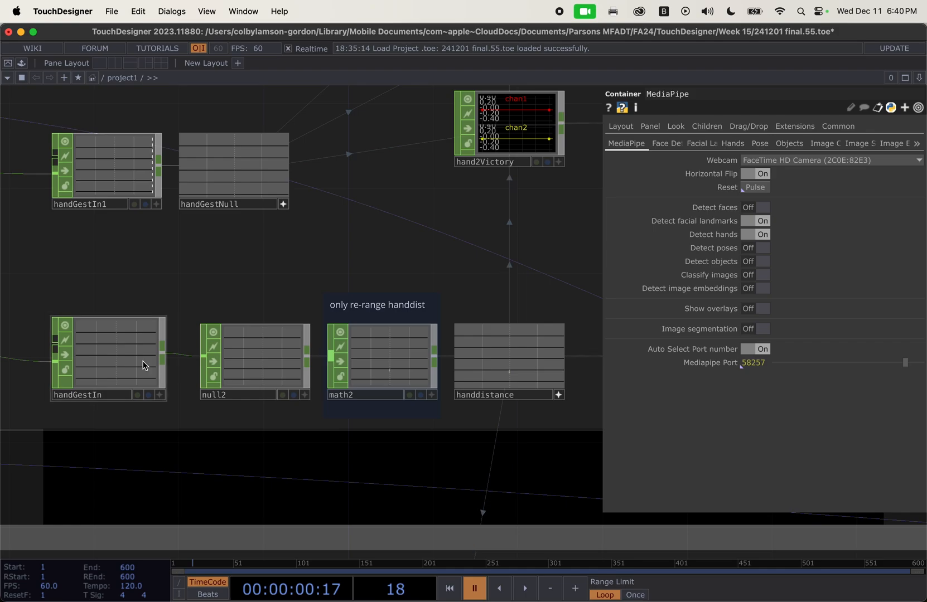
{"action": "scroll", "coordinate": [134, 357], "scroll_direction": "up", "scroll_amount": 4}
{"action": "left_click_drag", "start_coordinate": [152, 233], "coordinate": [257, 203]}
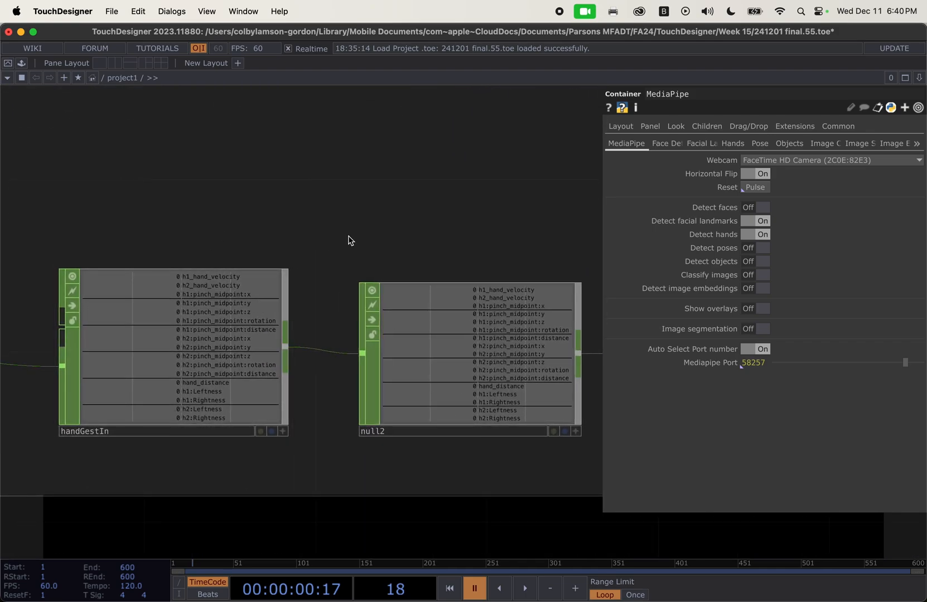
{"action": "left_click_drag", "start_coordinate": [451, 229], "coordinate": [184, 219]}
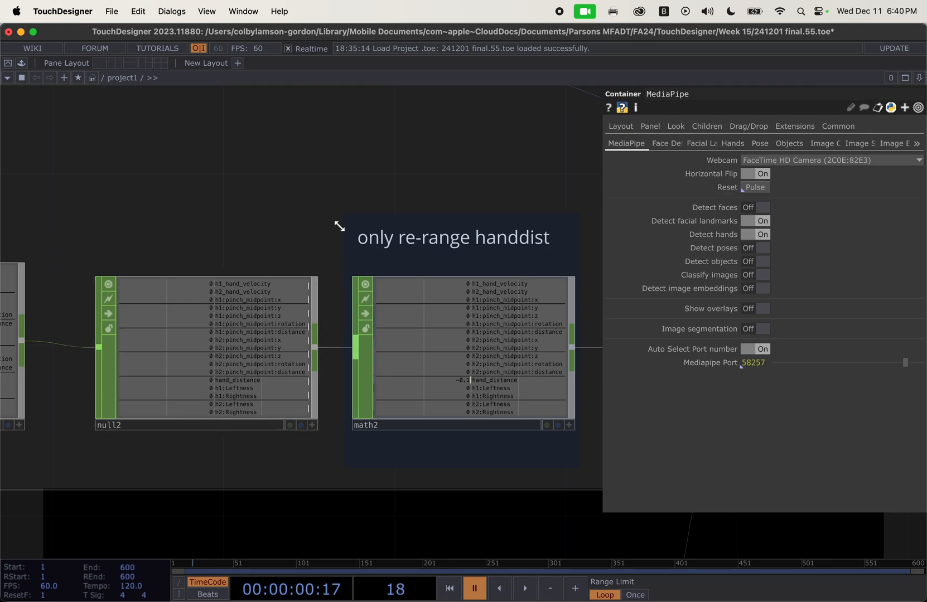
Inspect the channel scope and the from/to range parameters of math2
{"action": "left_click", "coordinate": [283, 317]}
{"action": "left_click_drag", "start_coordinate": [507, 186], "coordinate": [361, 172]}
{"action": "left_click", "coordinate": [355, 357]}
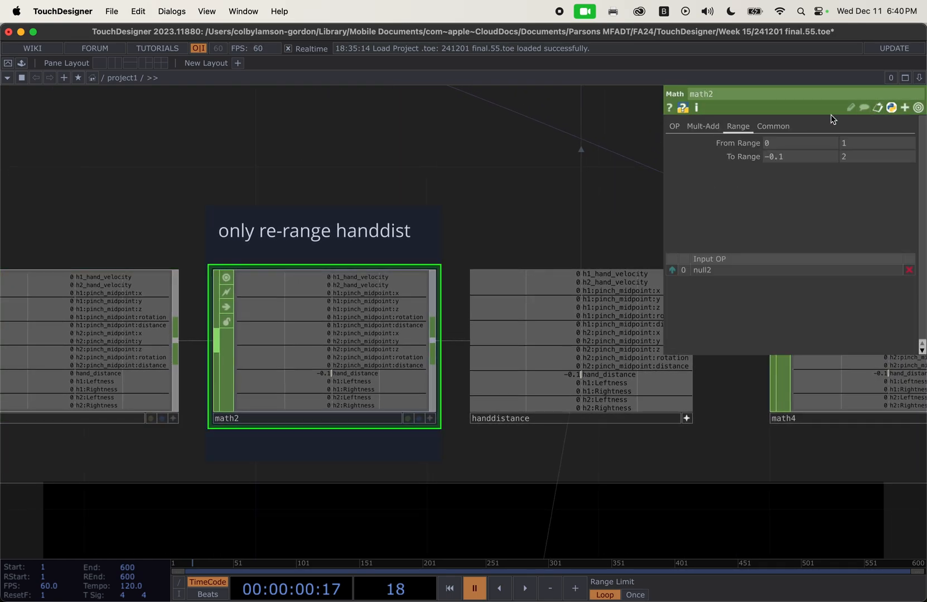
{"action": "left_click", "coordinate": [780, 128]}
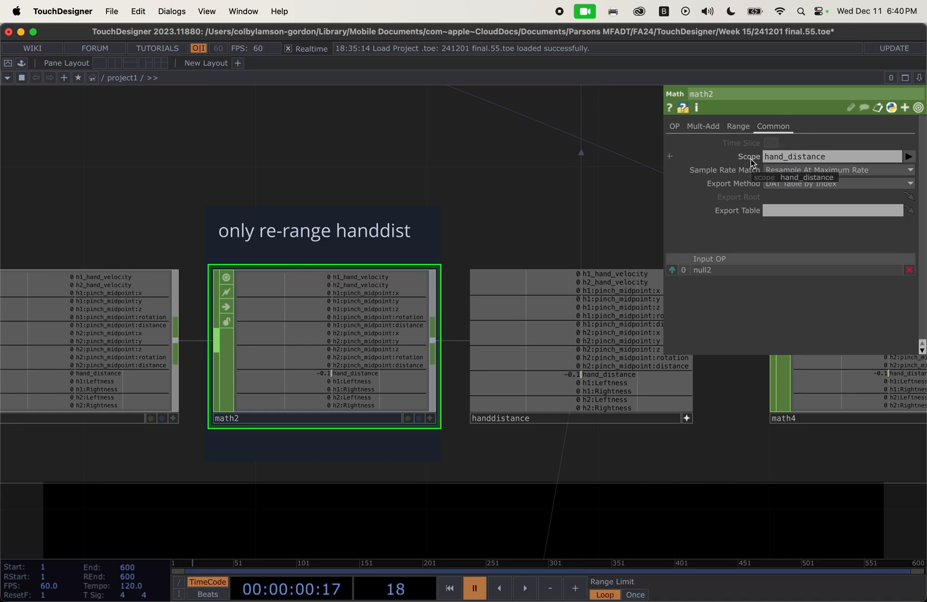
{"action": "scroll", "coordinate": [348, 304], "scroll_direction": "up", "scroll_amount": 2}
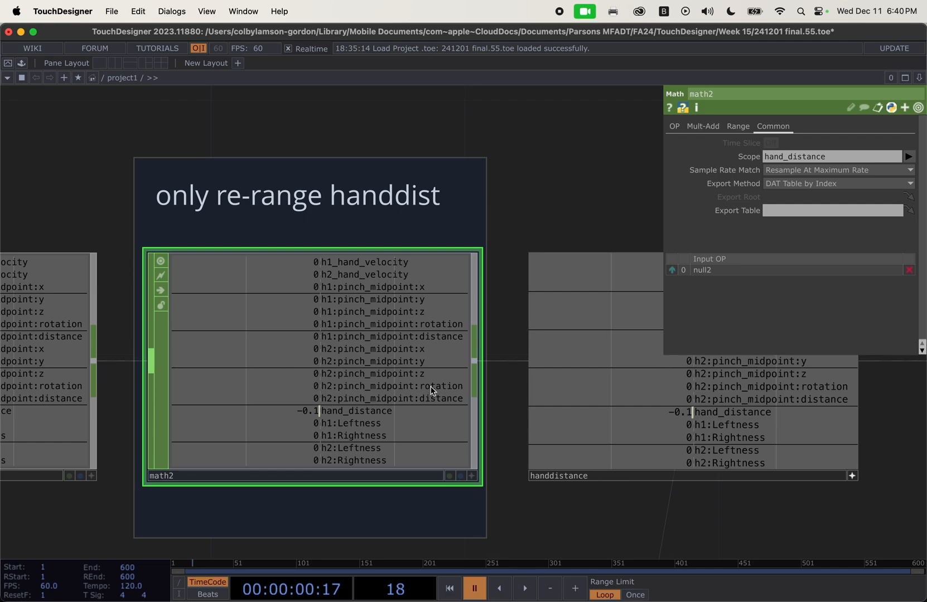
{"action": "left_click", "coordinate": [738, 126]}
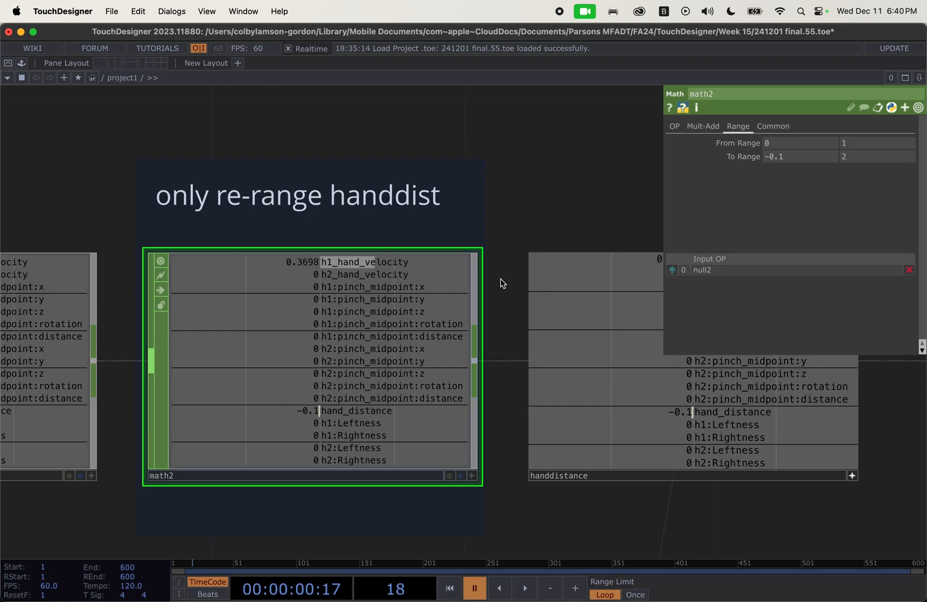
Inspect the play and speed expressions of hand2Victory and drums, and the gesture channels of handGestNull
{"action": "scroll", "coordinate": [502, 278], "scroll_direction": "down", "scroll_amount": 5}
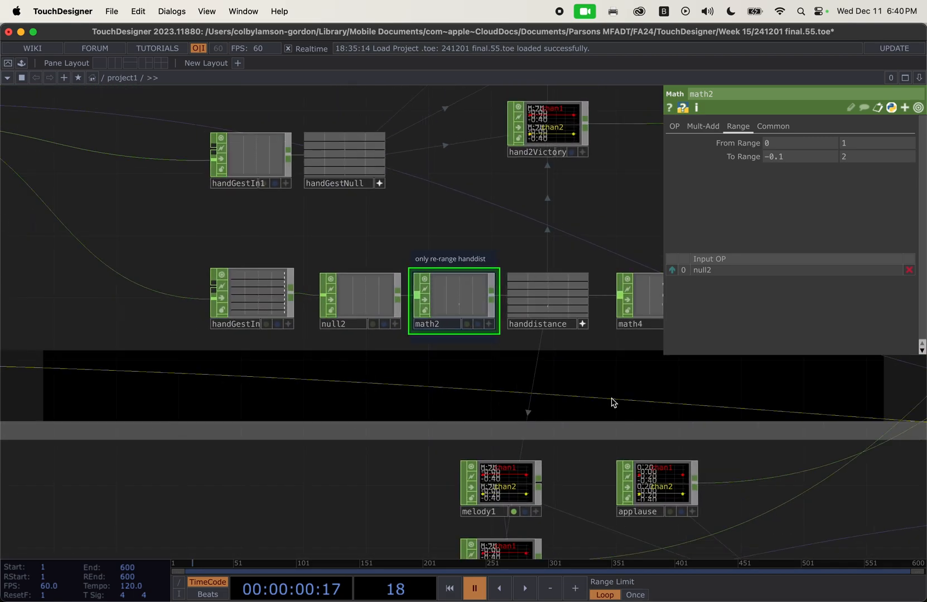
{"action": "left_click_drag", "start_coordinate": [630, 375], "coordinate": [435, 422]}
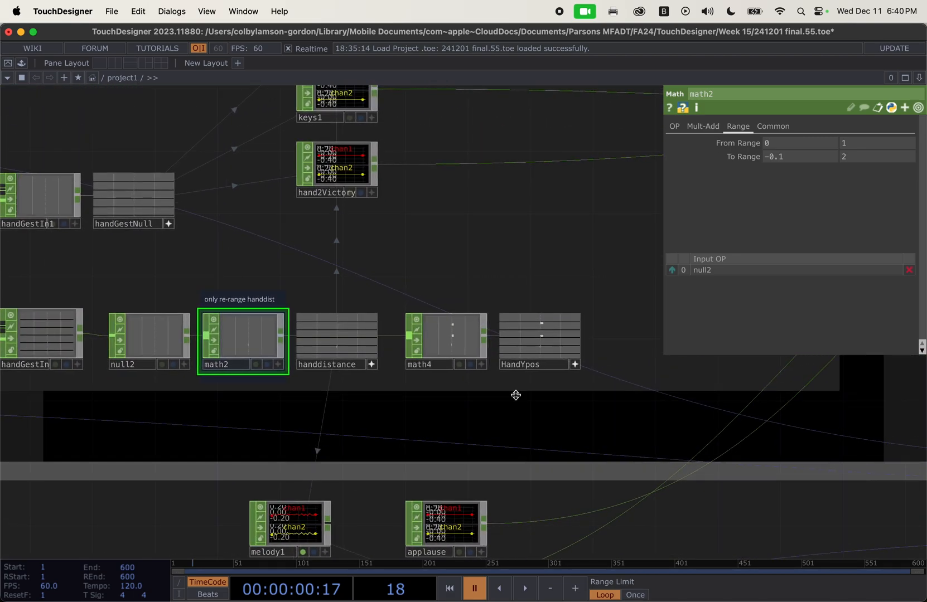
{"action": "scroll", "coordinate": [516, 395], "scroll_direction": "down", "scroll_amount": 3}
{"action": "left_click_drag", "start_coordinate": [525, 403], "coordinate": [525, 499]}
{"action": "left_click", "coordinate": [387, 323]}
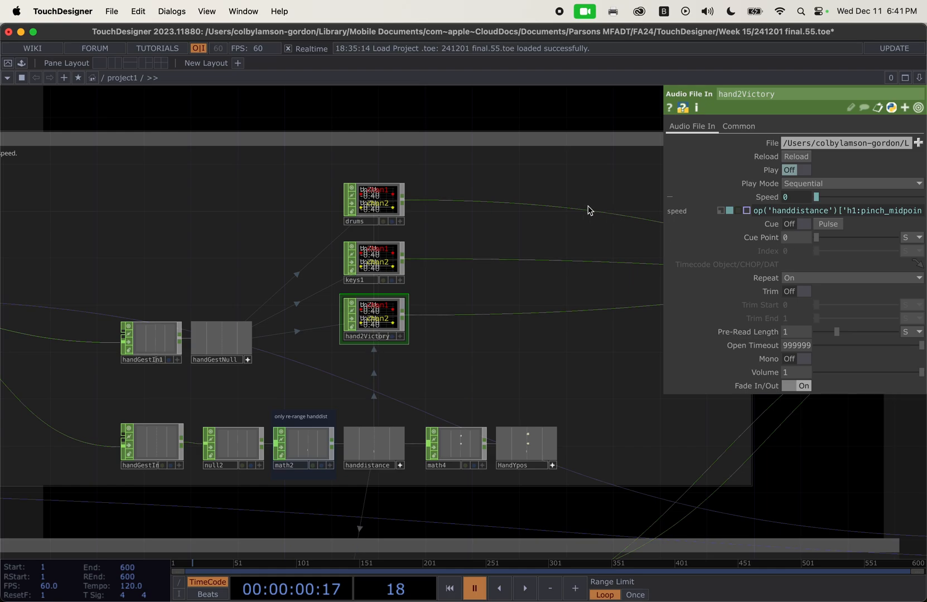
{"action": "left_click", "coordinate": [374, 202]}
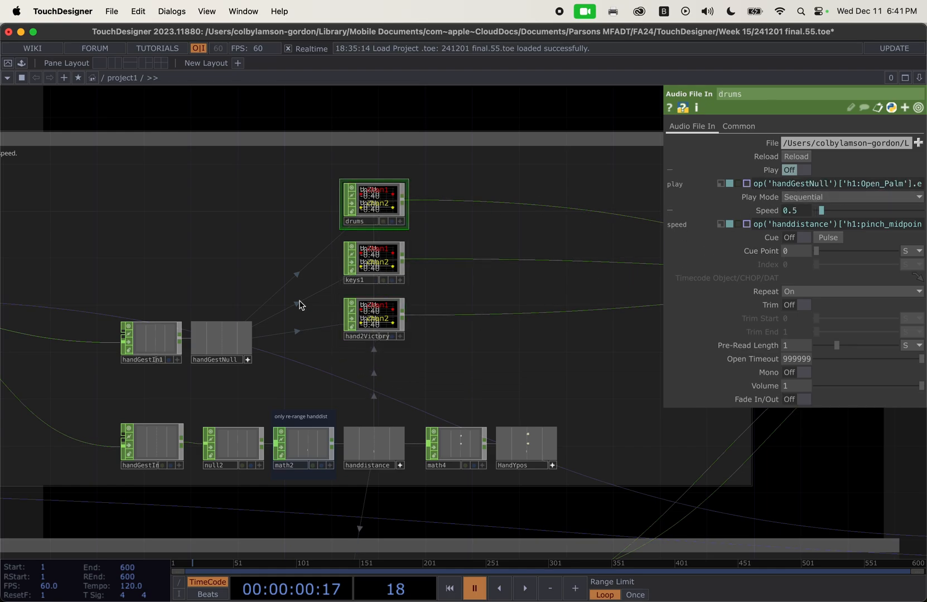
{"action": "scroll", "coordinate": [231, 314], "scroll_direction": "up", "scroll_amount": 10}
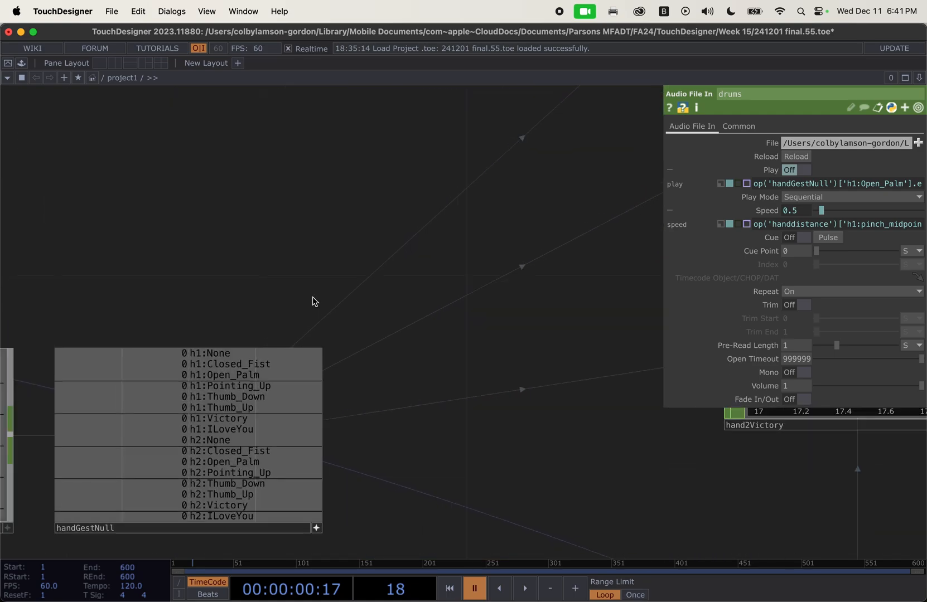
{"action": "scroll", "coordinate": [506, 402], "scroll_direction": "down", "scroll_amount": 10}
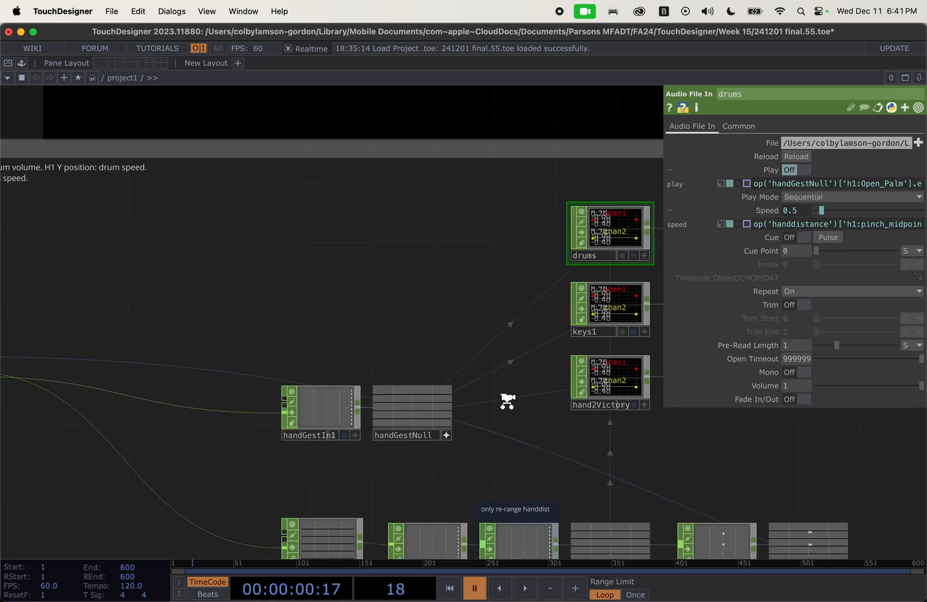
Examine the Audio file out section, its link to audio_spectrum and the audio inputs combined in its math operator
{"action": "left_click_drag", "start_coordinate": [573, 235], "coordinate": [353, 95]}
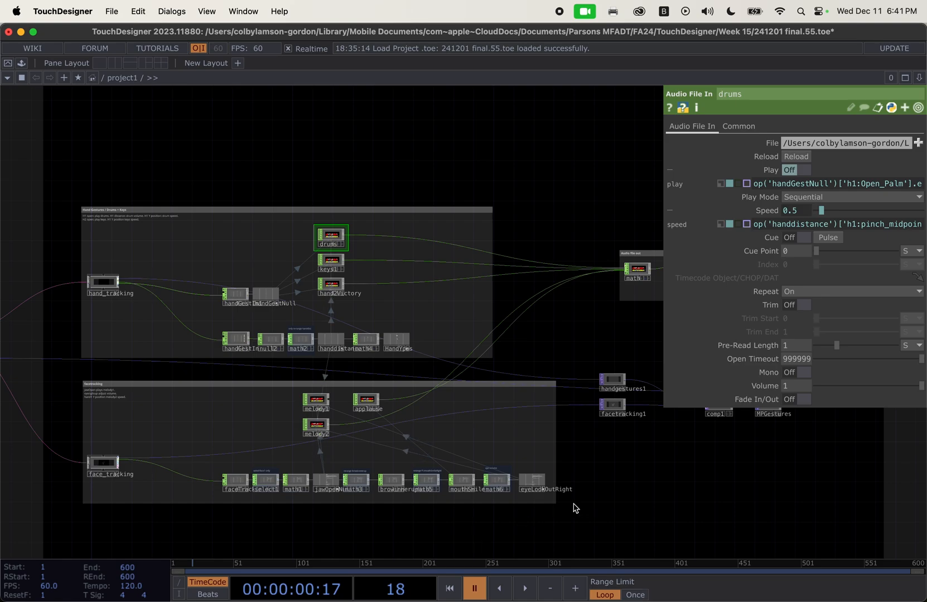
{"action": "left_click_drag", "start_coordinate": [637, 488], "coordinate": [366, 480]}
{"action": "left_click_drag", "start_coordinate": [453, 325], "coordinate": [281, 325]}
{"action": "scroll", "coordinate": [205, 304], "scroll_direction": "up", "scroll_amount": 6}
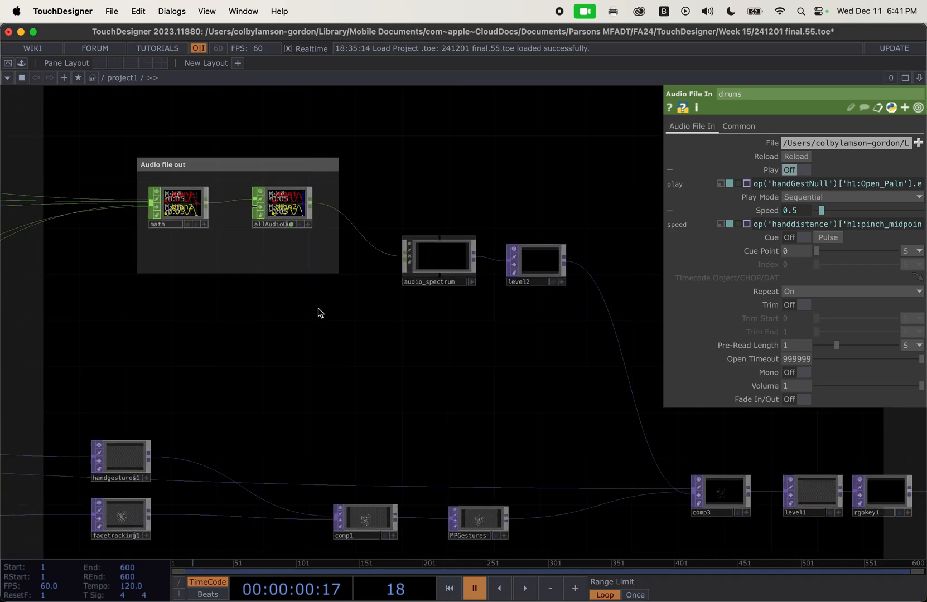
{"action": "left_click_drag", "start_coordinate": [246, 329], "coordinate": [414, 357]}
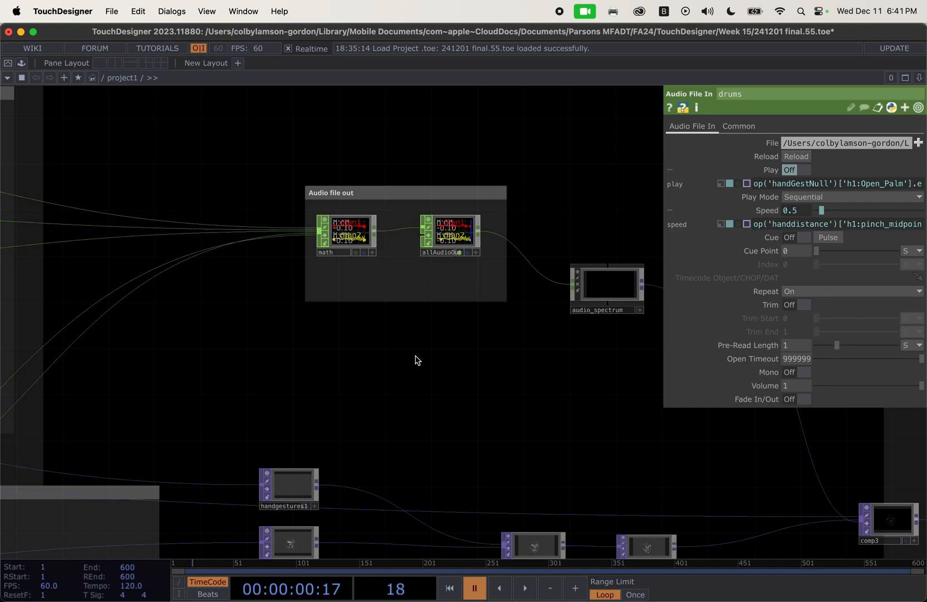
{"action": "scroll", "coordinate": [416, 359], "scroll_direction": "down", "scroll_amount": 5}
{"action": "mouse_move", "coordinate": [512, 387]}
{"action": "left_mouse_down"}
{"action": "mouse_move", "coordinate": [409, 385]}
{"action": "mouse_move", "coordinate": [501, 389]}
{"action": "left_mouse_up"}
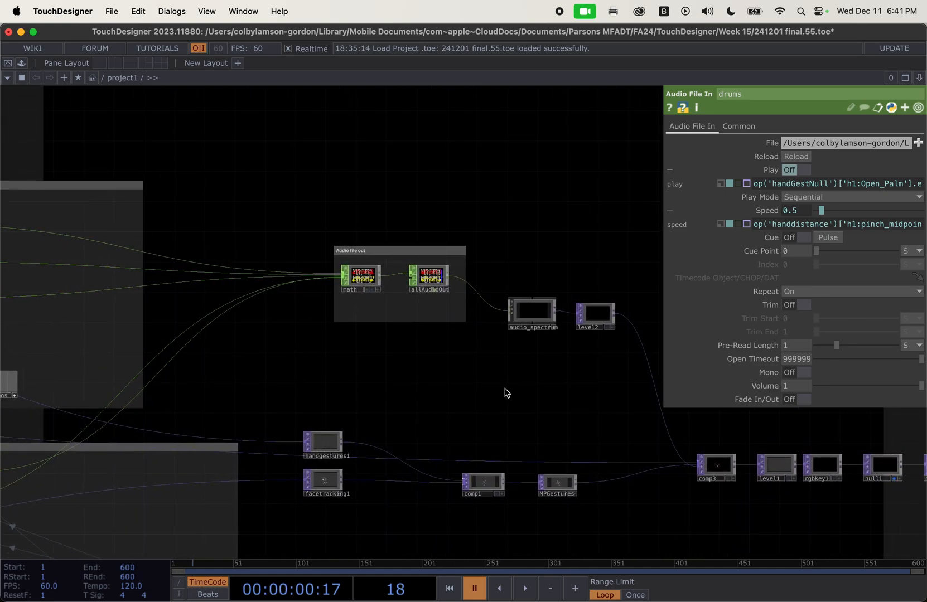
{"action": "left_click", "coordinate": [362, 282]}
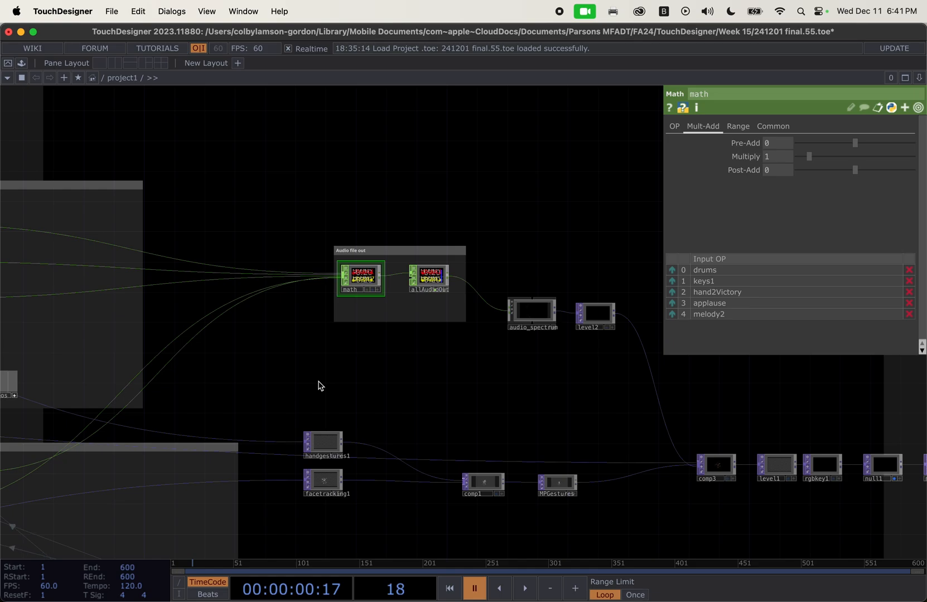
{"action": "left_click_drag", "start_coordinate": [437, 351], "coordinate": [391, 362]}
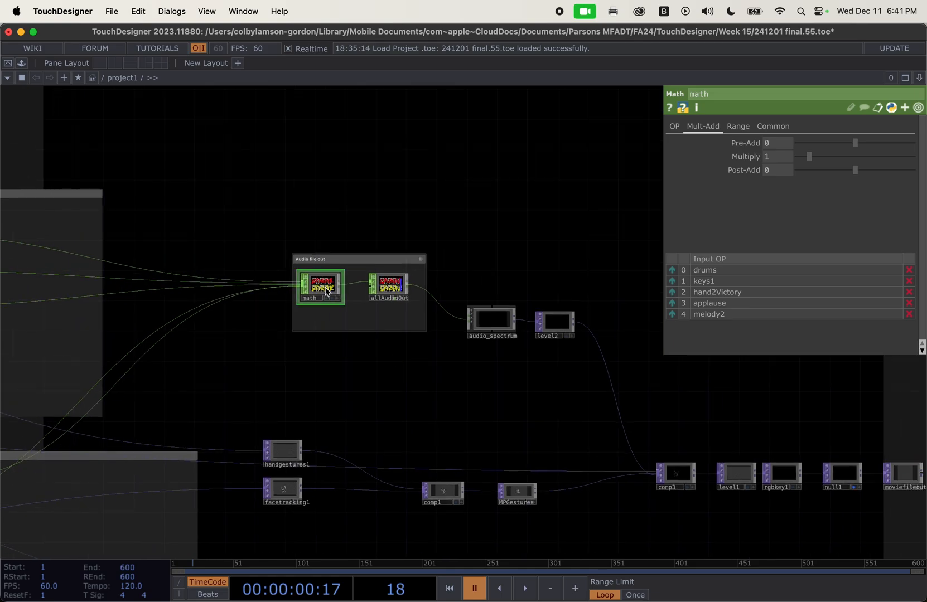
Inspect the allAudioOut device output settings and the audio_spectrum container that it feeds
{"action": "scroll", "coordinate": [336, 289], "scroll_direction": "up", "scroll_amount": 5}
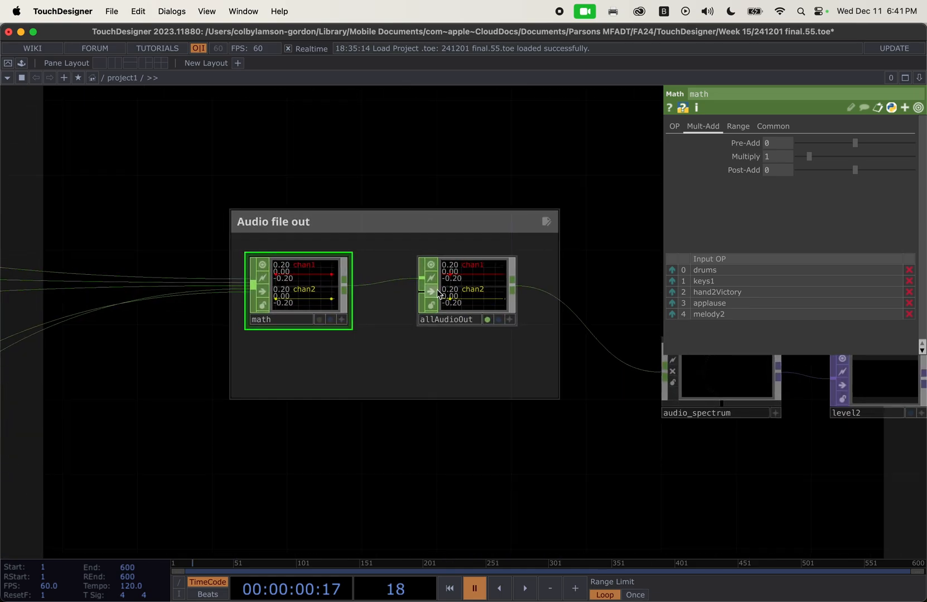
{"action": "left_click", "coordinate": [468, 287]}
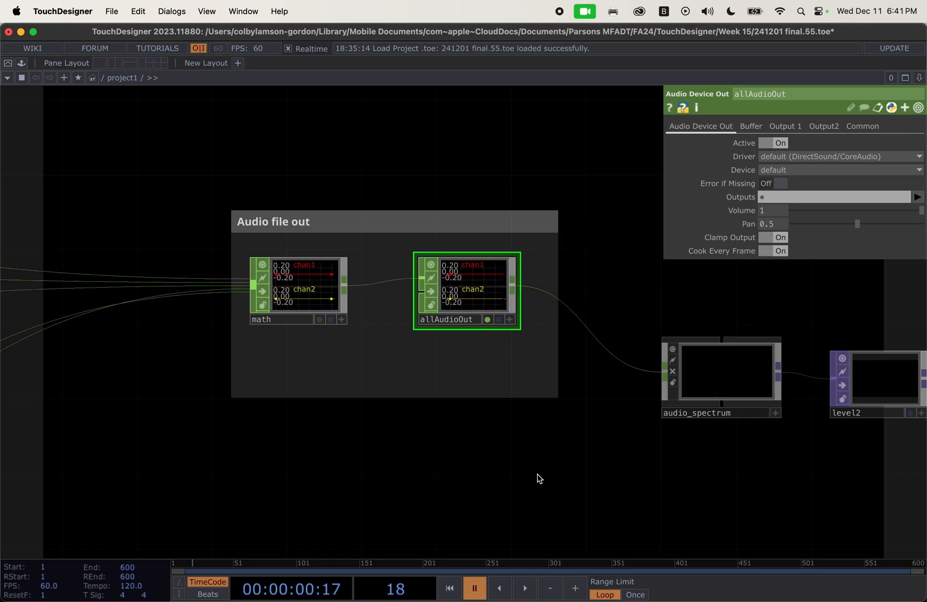
{"action": "scroll", "coordinate": [536, 475], "scroll_direction": "down", "scroll_amount": 3}
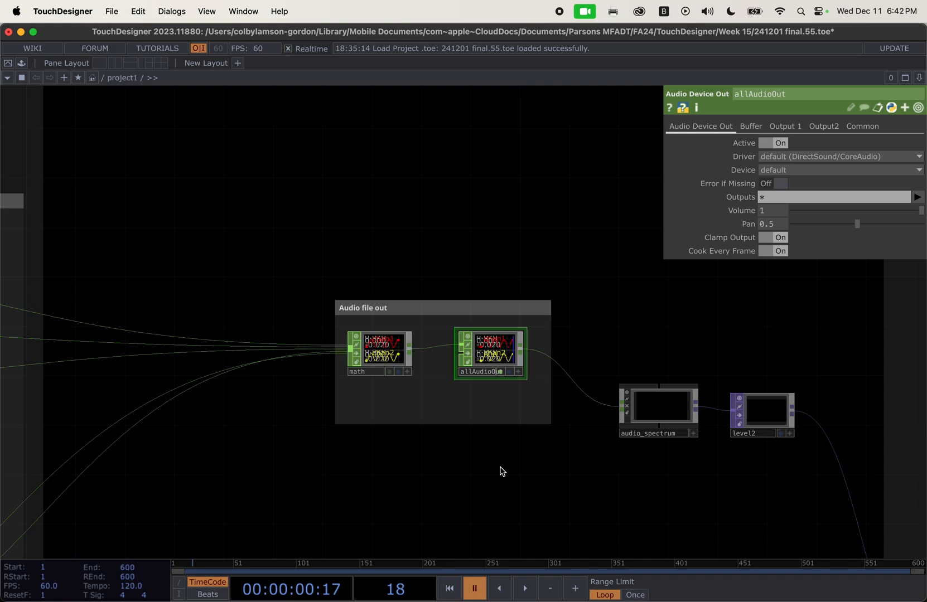
{"action": "left_click_drag", "start_coordinate": [594, 483], "coordinate": [389, 393]}
{"action": "scroll", "coordinate": [389, 391], "scroll_direction": "down", "scroll_amount": 5}
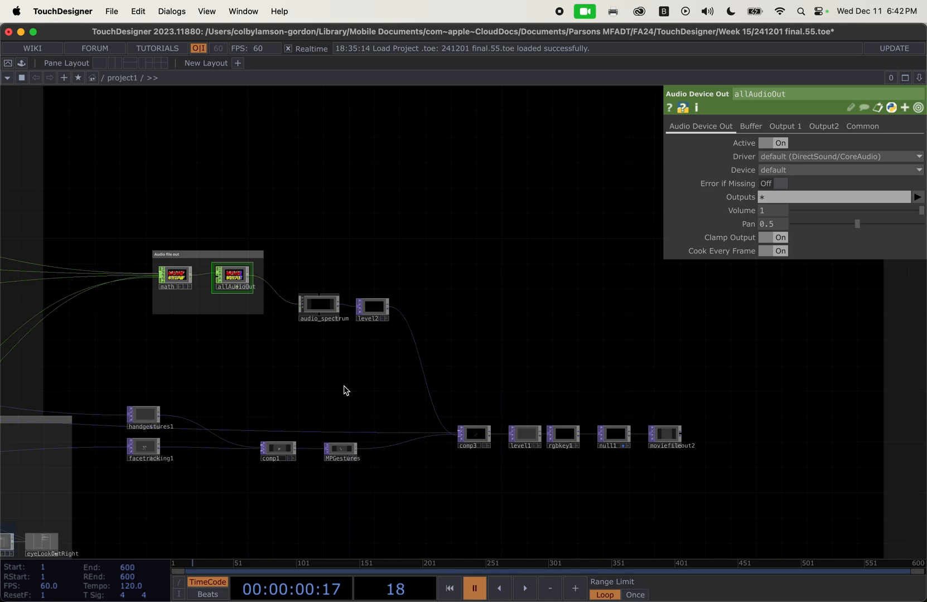
{"action": "left_click", "coordinate": [322, 302]}
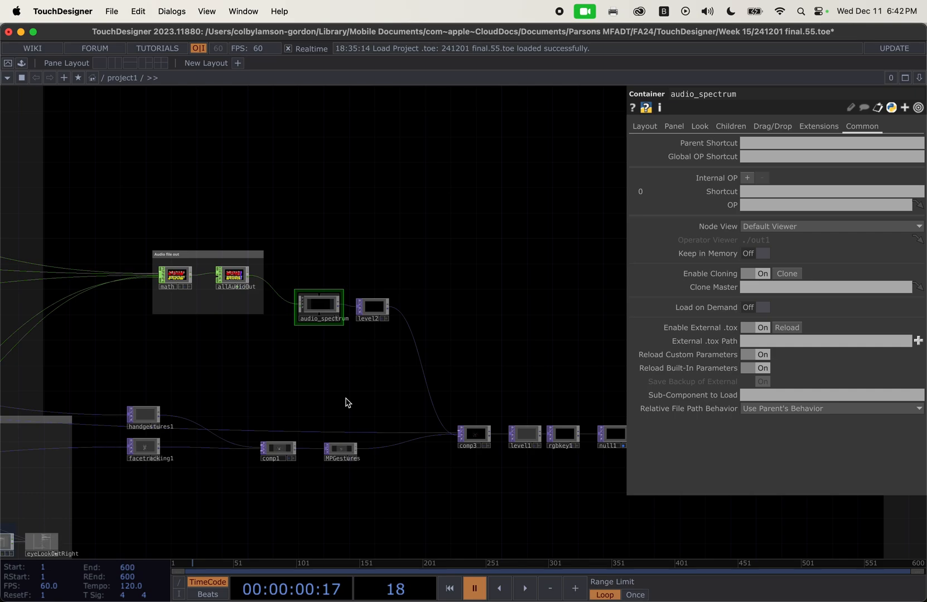
{"action": "left_click_drag", "start_coordinate": [346, 402], "coordinate": [255, 387]}
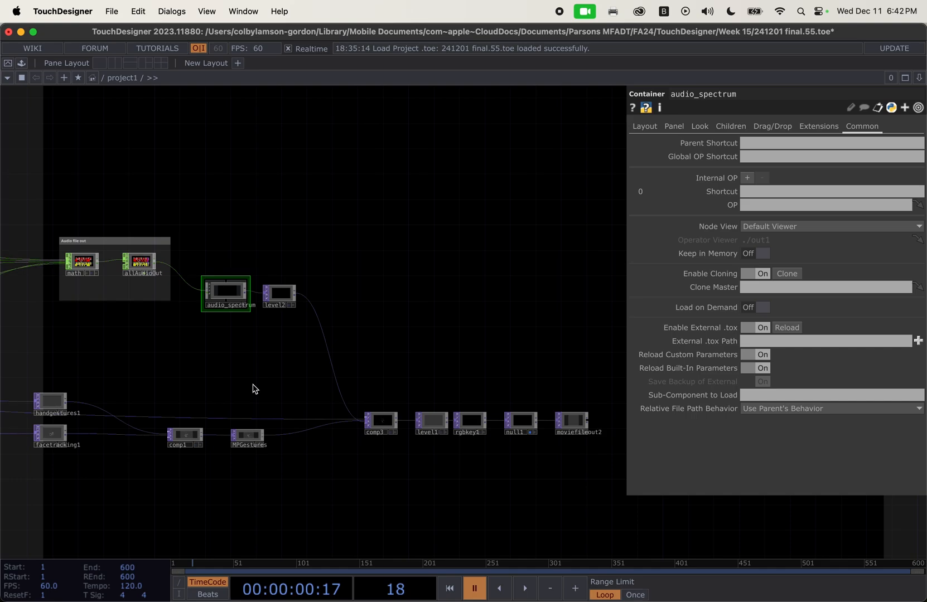
Inspect the comp3 composite's inputs and Atop operation, and view its combined output behind the network
{"action": "left_click", "coordinate": [382, 423]}
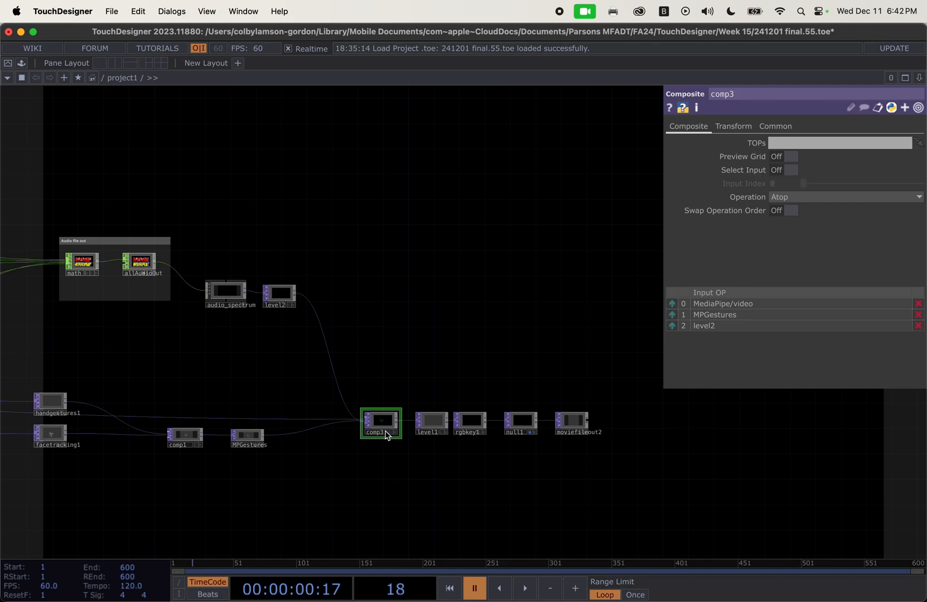
{"action": "scroll", "coordinate": [387, 435], "scroll_direction": "up", "scroll_amount": 5}
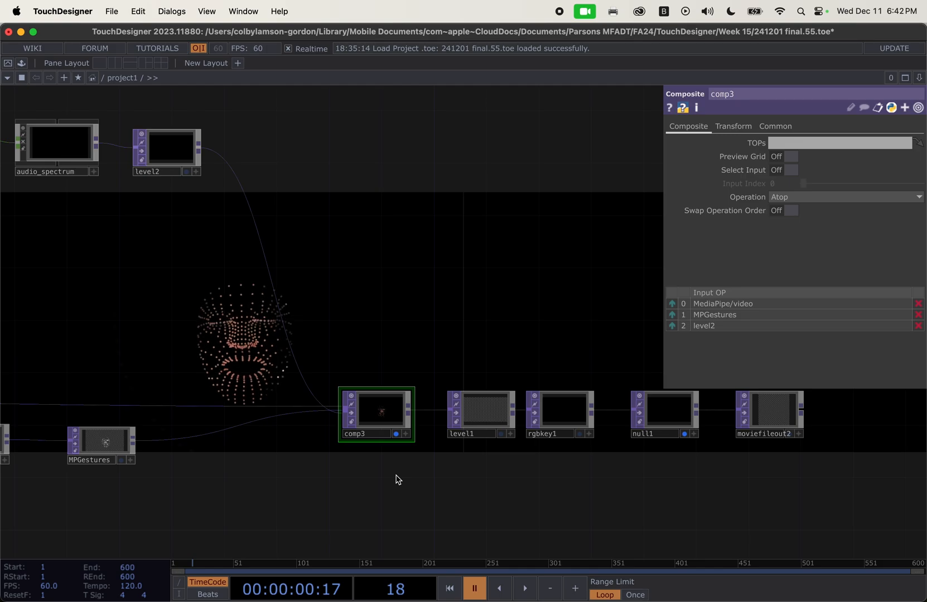
{"action": "left_click_drag", "start_coordinate": [360, 487], "coordinate": [493, 496]}
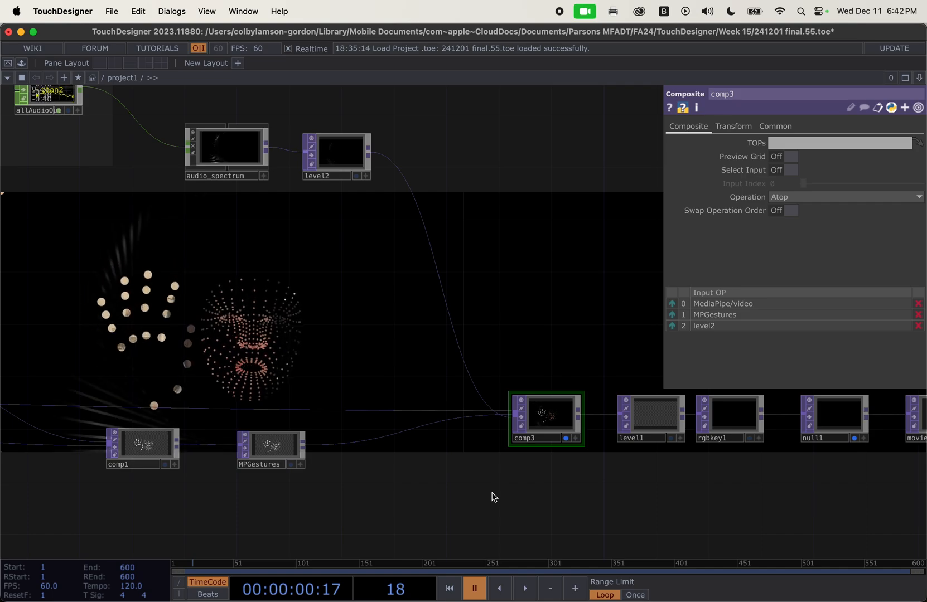
Trace the visual branch from comp3 back through comp1, handgestures1 and facetracking1 to the MediaPipe source
{"action": "scroll", "coordinate": [493, 497], "scroll_direction": "down", "scroll_amount": 5}
{"action": "left_click_drag", "start_coordinate": [456, 509], "coordinate": [664, 487]}
{"action": "scroll", "coordinate": [496, 507], "scroll_direction": "down", "scroll_amount": 3}
{"action": "left_click_drag", "start_coordinate": [412, 510], "coordinate": [659, 482]}
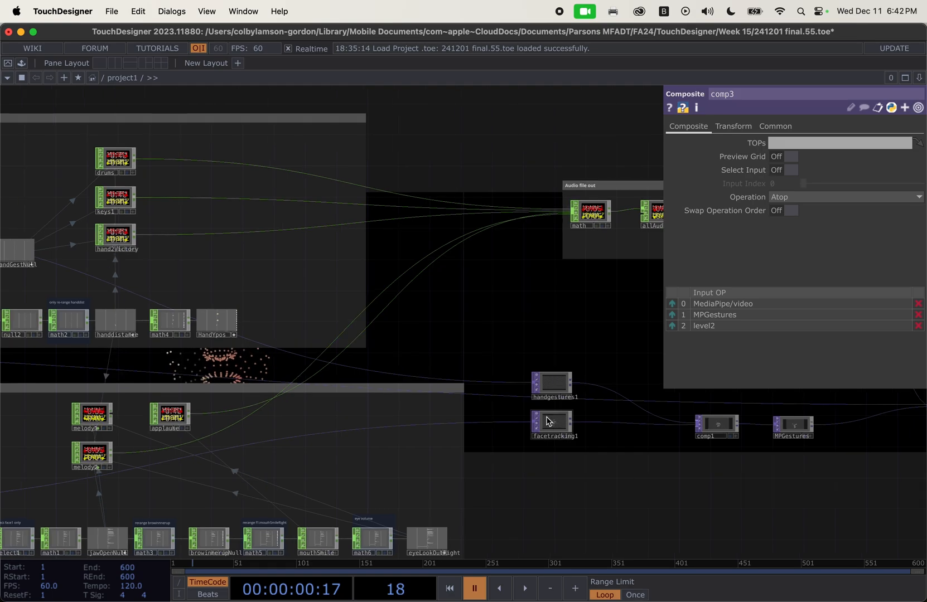
{"action": "scroll", "coordinate": [536, 516], "scroll_direction": "down", "scroll_amount": 3}
{"action": "left_click_drag", "start_coordinate": [536, 516], "coordinate": [756, 478]}
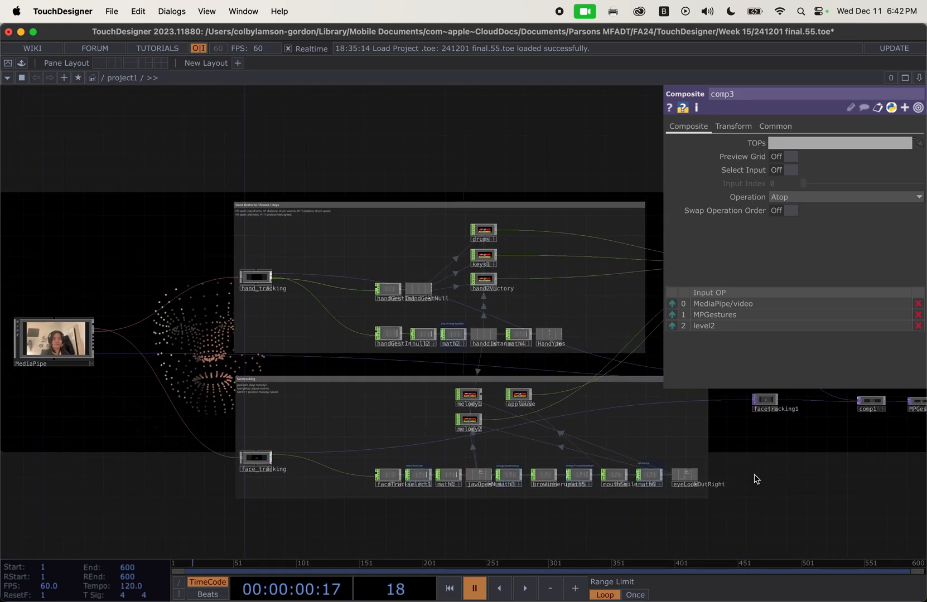
{"action": "left_click_drag", "start_coordinate": [72, 367], "coordinate": [50, 332]}
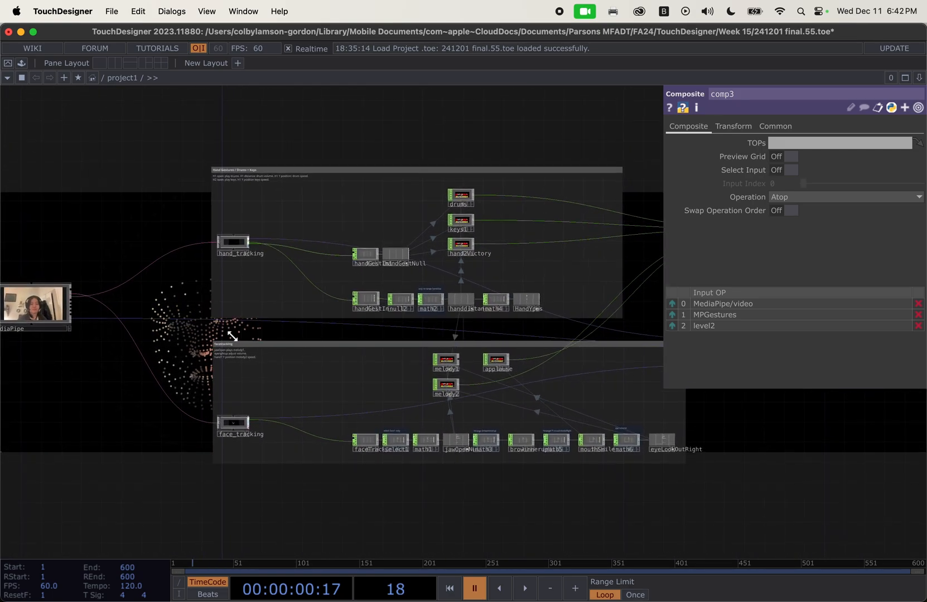
Examine the output connectors of the face_tracking component in the facetracking section
{"action": "scroll", "coordinate": [232, 336], "scroll_direction": "up", "scroll_amount": 3}
{"action": "scroll", "coordinate": [108, 451], "scroll_direction": "up", "scroll_amount": 3}
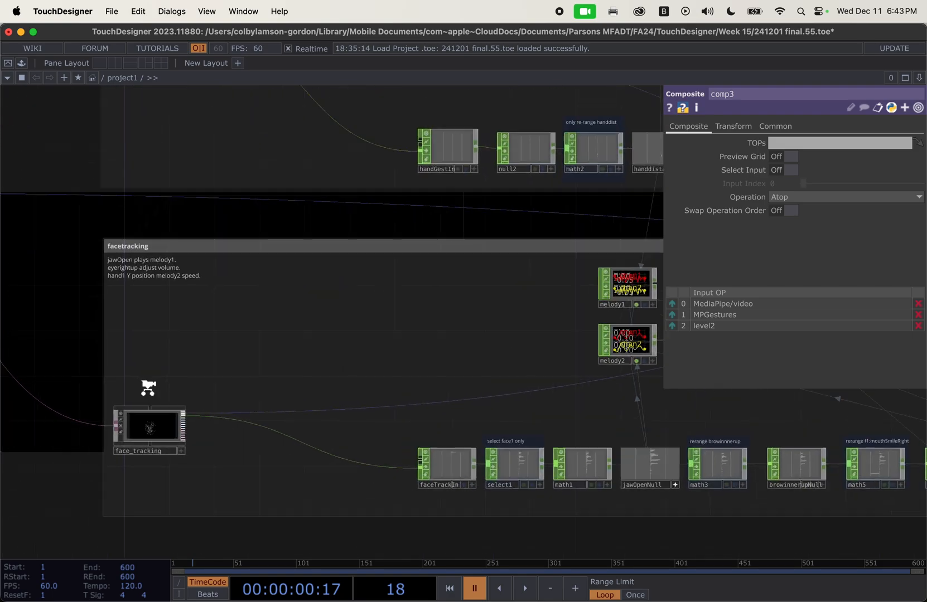
{"action": "scroll", "coordinate": [219, 447], "scroll_direction": "up", "scroll_amount": 5}
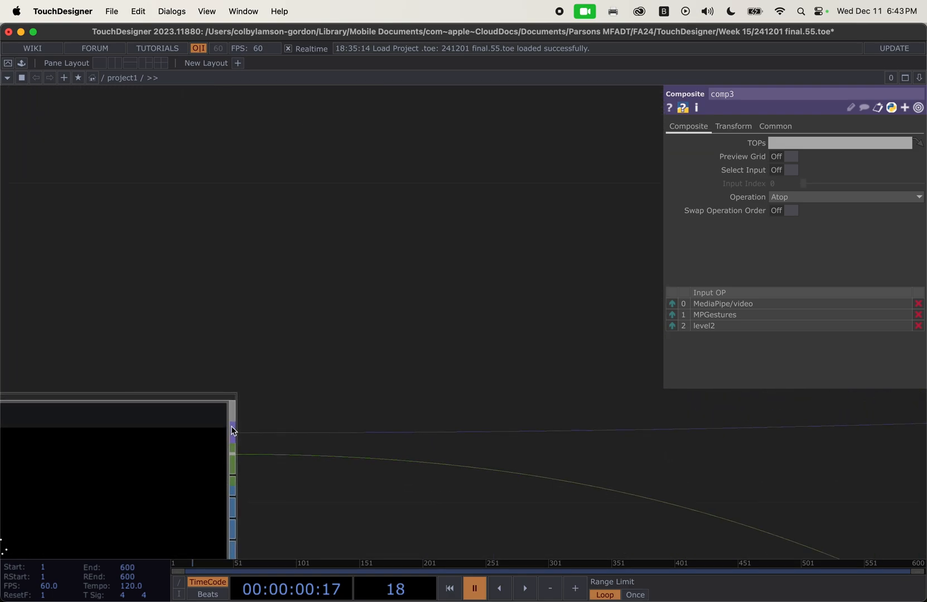
{"action": "scroll", "coordinate": [233, 431], "scroll_direction": "down", "scroll_amount": 10}
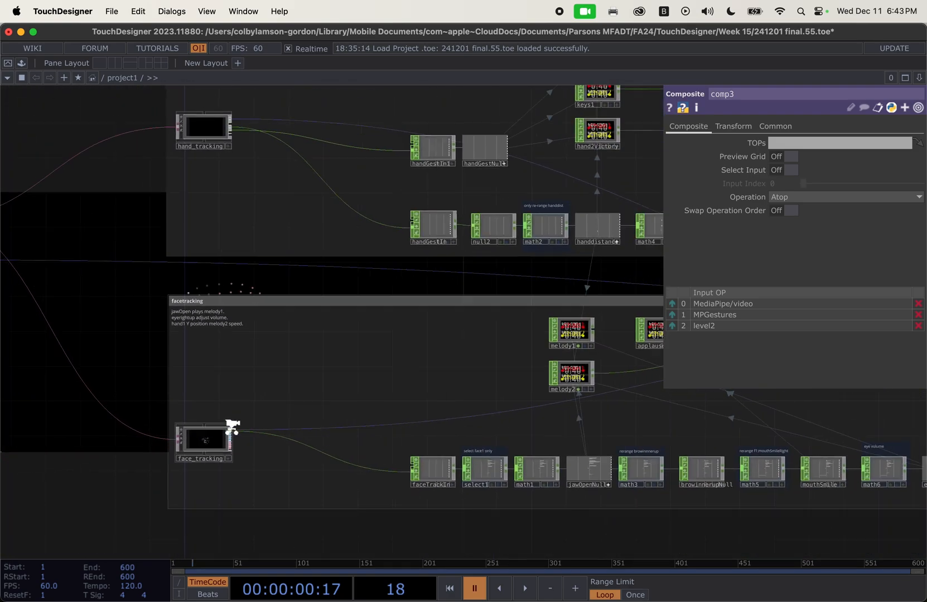
Follow the tracking visuals forward through comp1 and MPGestures to comp3, and return to the network overview
{"action": "left_click_drag", "start_coordinate": [557, 448], "coordinate": [549, 293]}
{"action": "scroll", "coordinate": [515, 461], "scroll_direction": "up", "scroll_amount": 8}
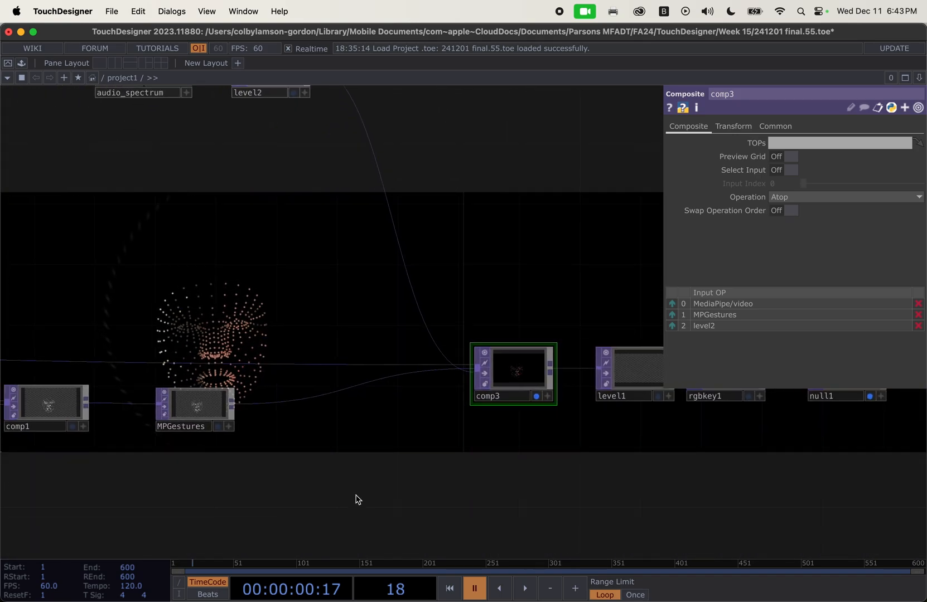
{"action": "scroll", "coordinate": [356, 496], "scroll_direction": "down", "scroll_amount": 5}
{"action": "left_click_drag", "start_coordinate": [357, 495], "coordinate": [660, 458]}
{"action": "scroll", "coordinate": [479, 481], "scroll_direction": "down", "scroll_amount": 3}
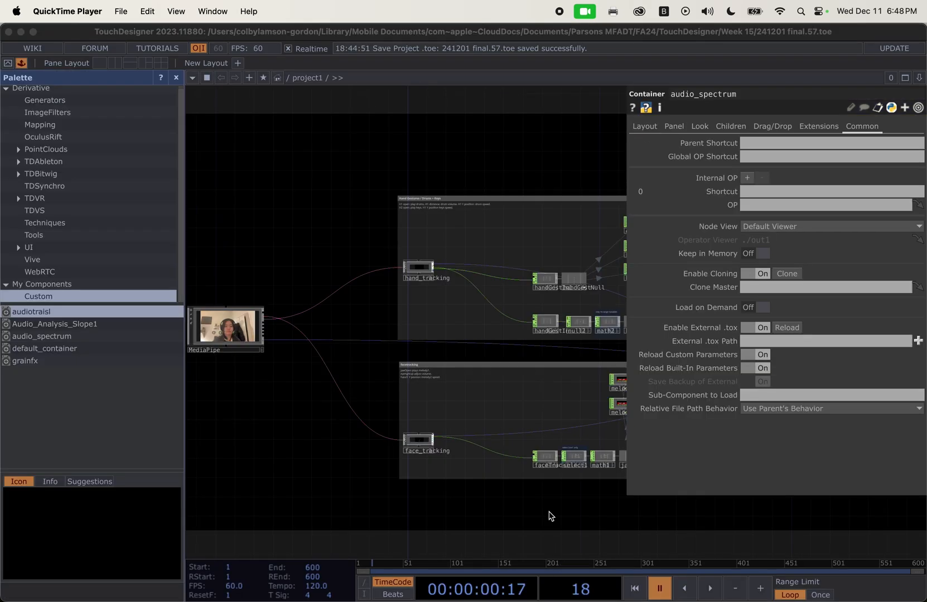
Switch to Safari and review the MediaPipe TouchDesigner plugin README on GitHub
{"action": "key", "text": "ctrl+Up"}
{"action": "left_click", "coordinate": [382, 512]}
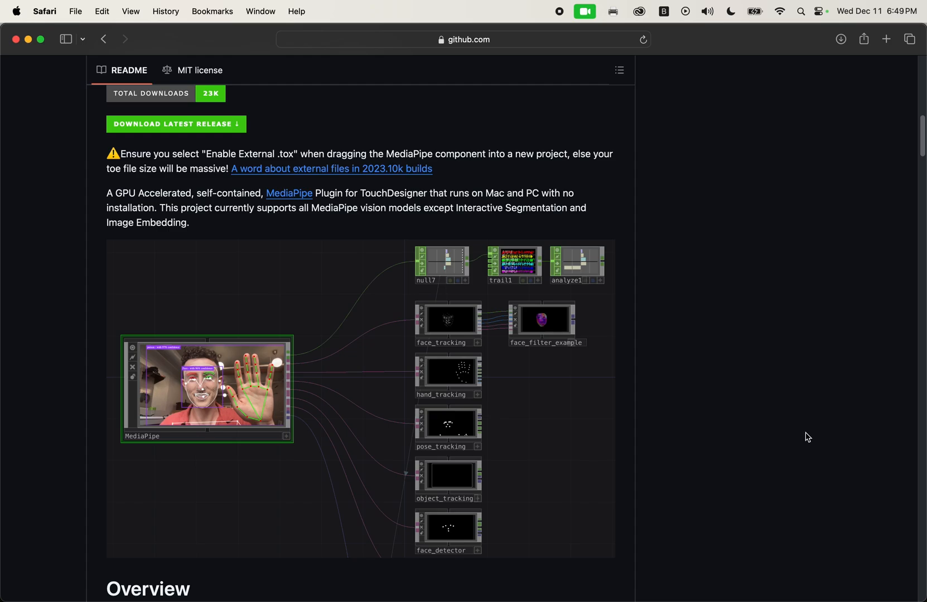
{"action": "scroll", "coordinate": [806, 435], "scroll_direction": "up", "scroll_amount": 8}
{"action": "scroll", "coordinate": [805, 435], "scroll_direction": "down", "scroll_amount": 10}
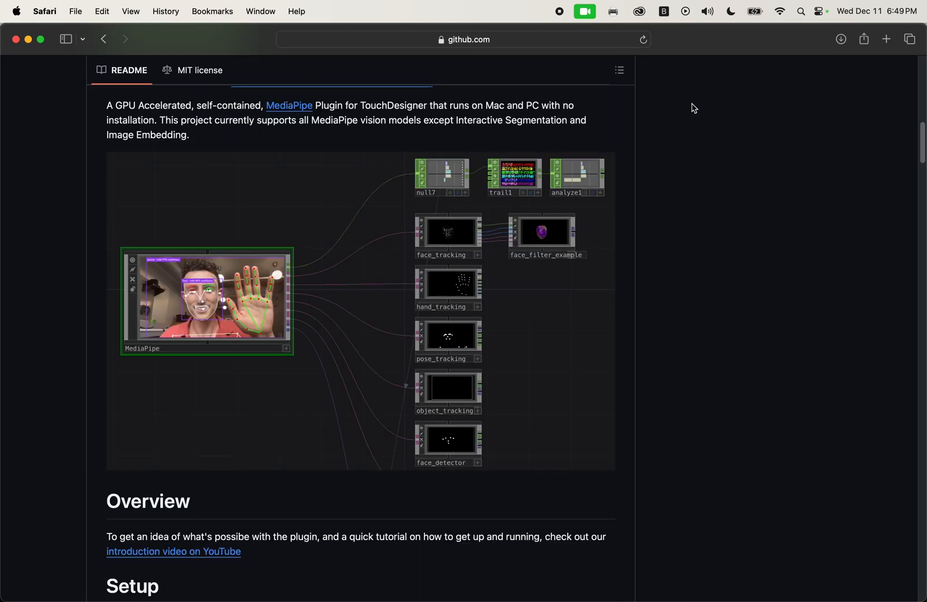
Switch to Finder over the new TouchDesigner project and add MediaPipe.tox from the toxes folder to the network
{"action": "key", "text": "ctrl+Up"}
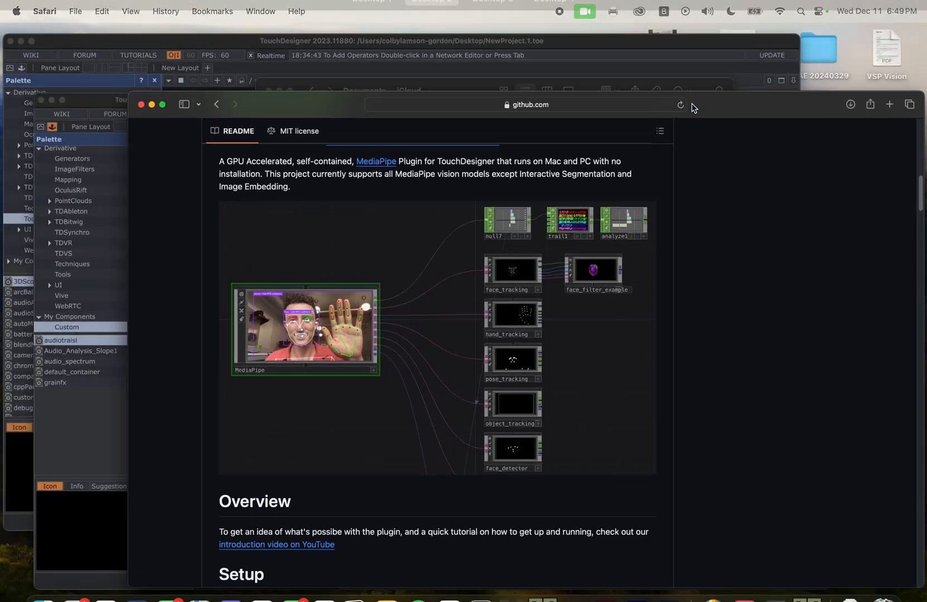
{"action": "left_click", "coordinate": [545, 165]}
{"action": "left_click_drag", "start_coordinate": [360, 110], "coordinate": [502, 90]}
{"action": "scroll", "coordinate": [472, 291], "scroll_direction": "down", "scroll_amount": 5}
{"action": "left_click", "coordinate": [419, 210]}
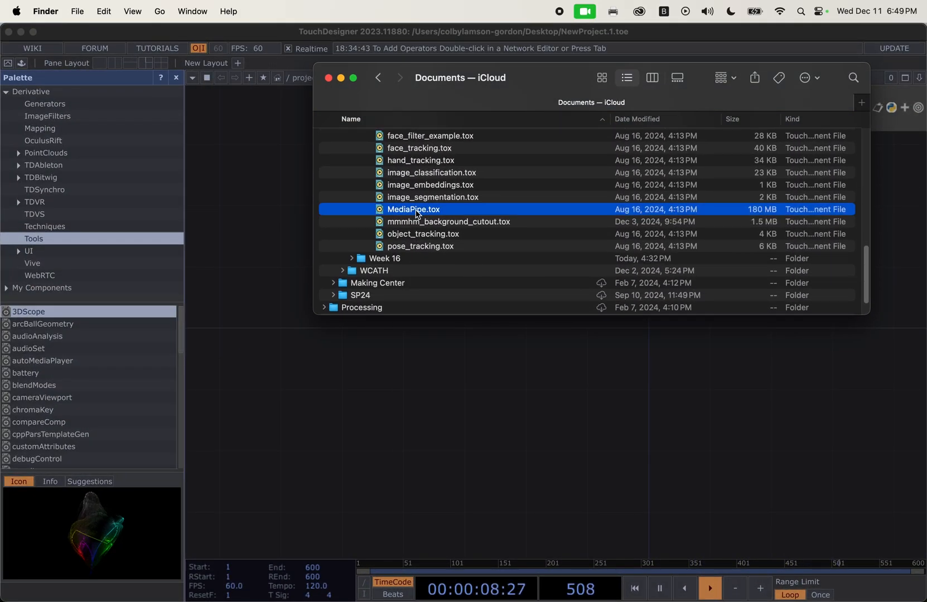
{"action": "scroll", "coordinate": [419, 209], "scroll_direction": "up", "scroll_amount": 3}
{"action": "left_click_drag", "start_coordinate": [428, 290], "coordinate": [337, 388]}
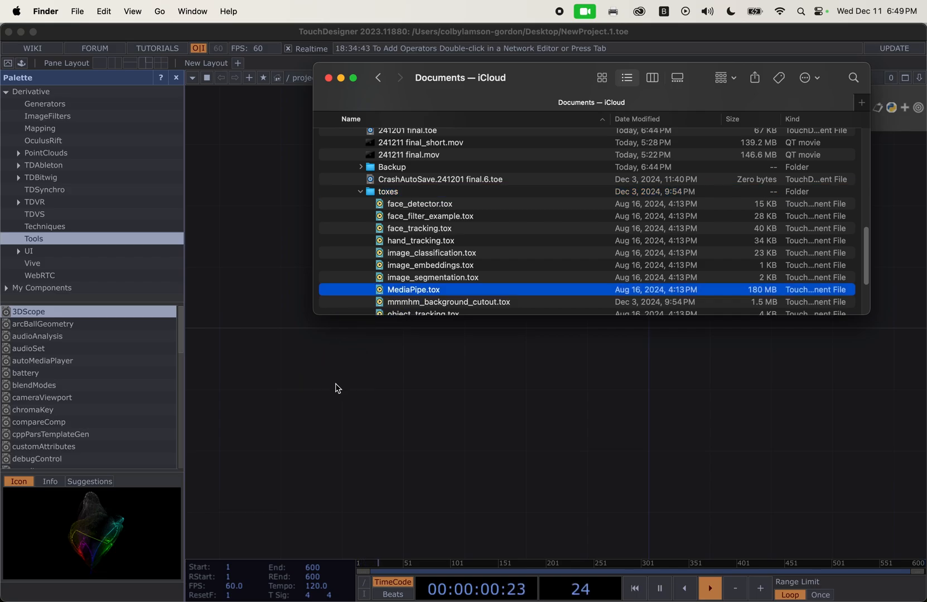
{"action": "left_click", "coordinate": [272, 331]}
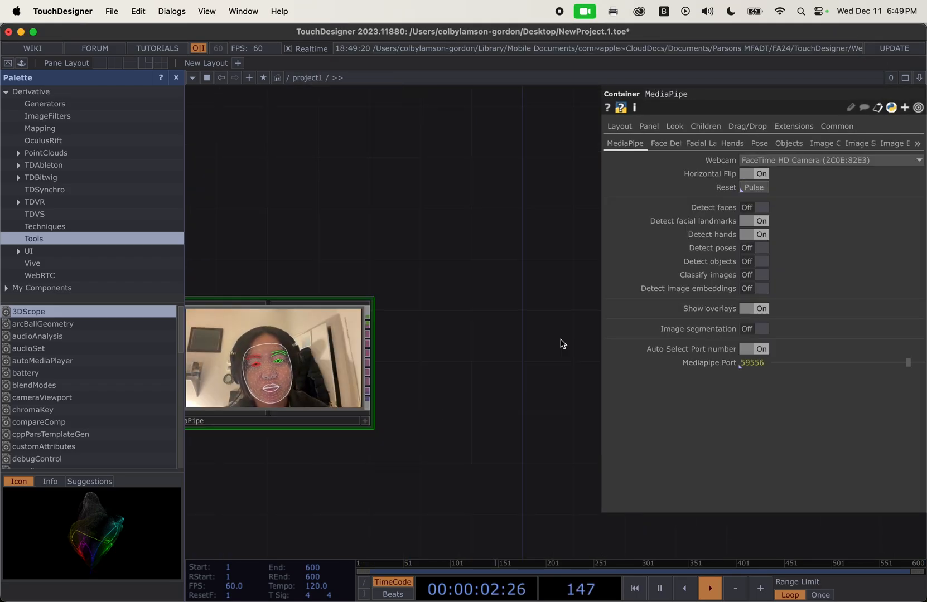
Add hand_tracking.tox and face_tracking.tox from Finder's toxes folder to the network, stacked beside MediaPipe with face_tracking above
{"action": "key", "text": "ctrl+Up"}
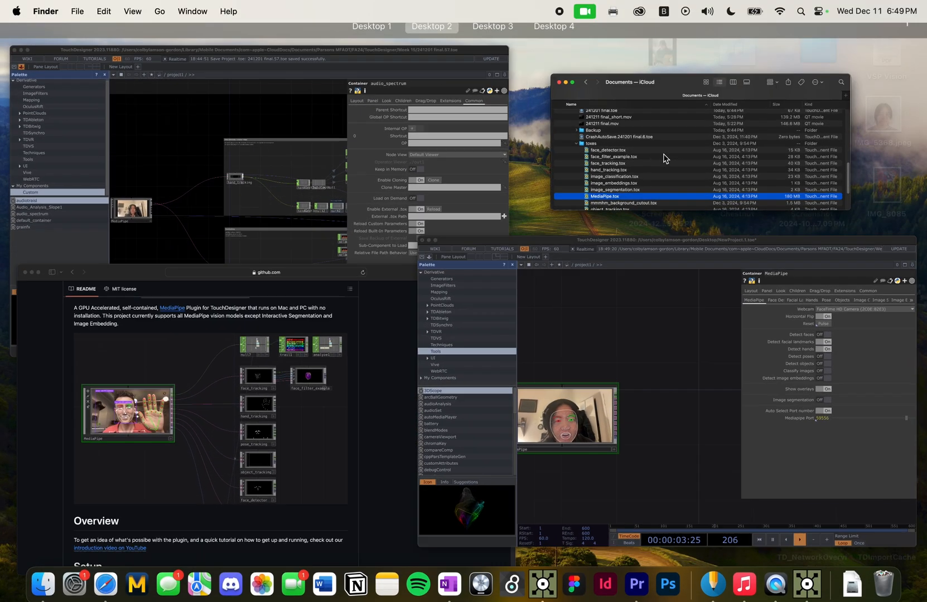
{"action": "left_click", "coordinate": [664, 159]}
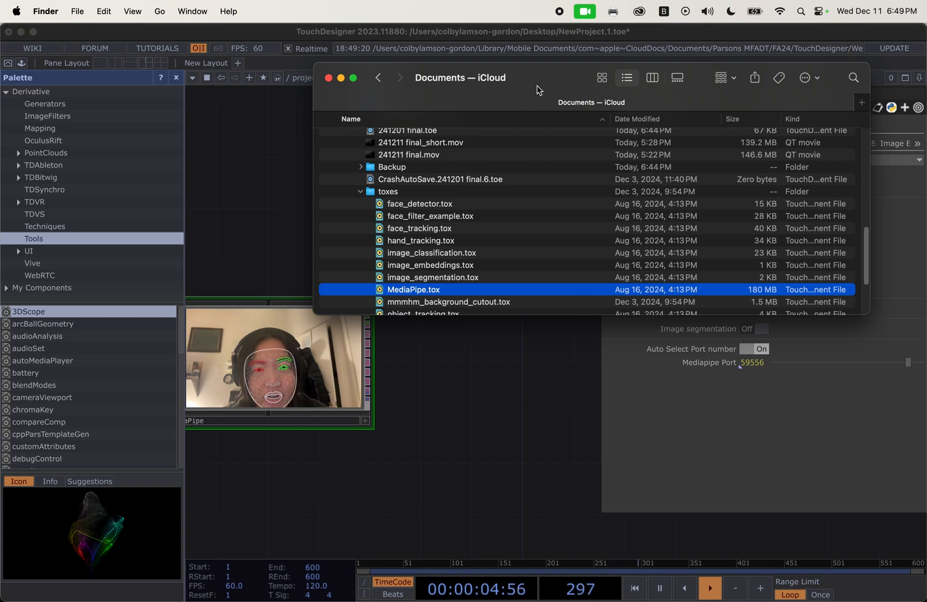
{"action": "left_click_drag", "start_coordinate": [539, 90], "coordinate": [695, 94]}
{"action": "scroll", "coordinate": [665, 223], "scroll_direction": "down", "scroll_amount": 3}
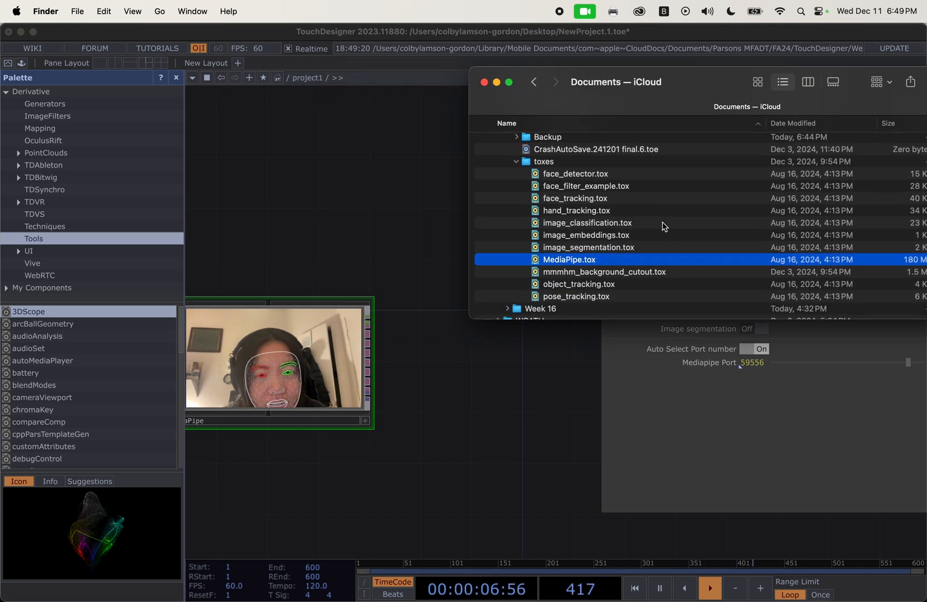
{"action": "left_click_drag", "start_coordinate": [598, 213], "coordinate": [479, 397]}
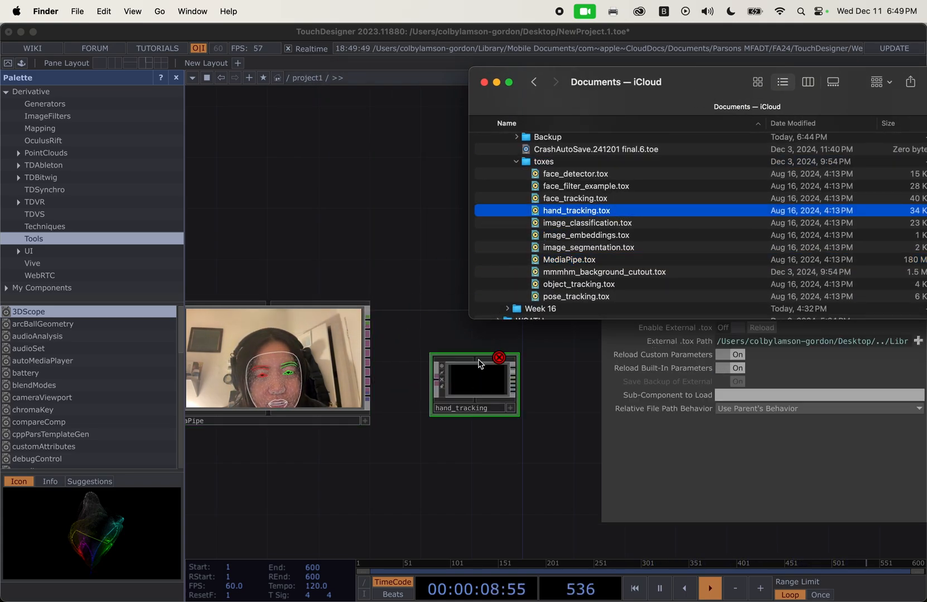
{"action": "left_click", "coordinate": [570, 199]}
{"action": "left_click_drag", "start_coordinate": [570, 199], "coordinate": [488, 293]}
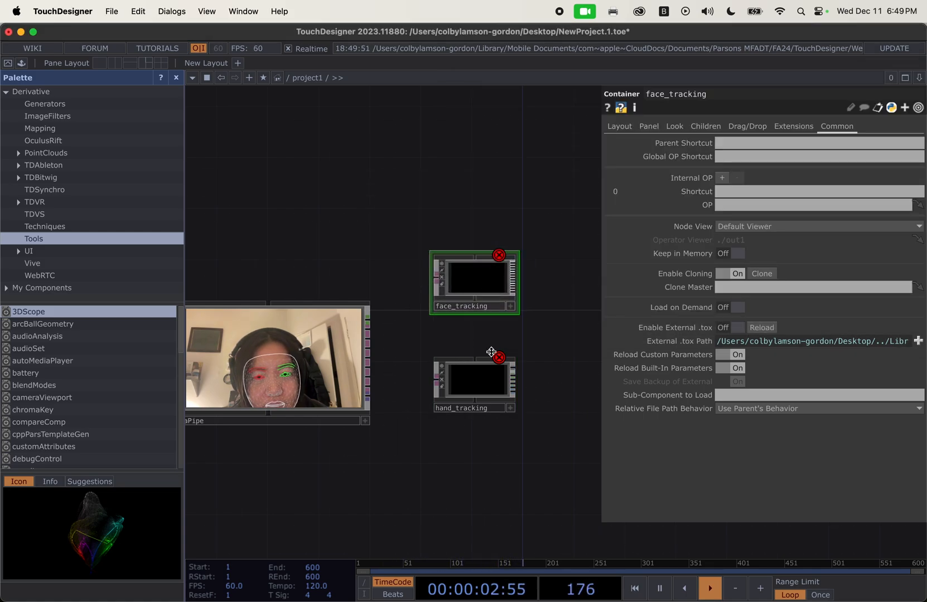
{"action": "left_click_drag", "start_coordinate": [472, 386], "coordinate": [472, 435]}
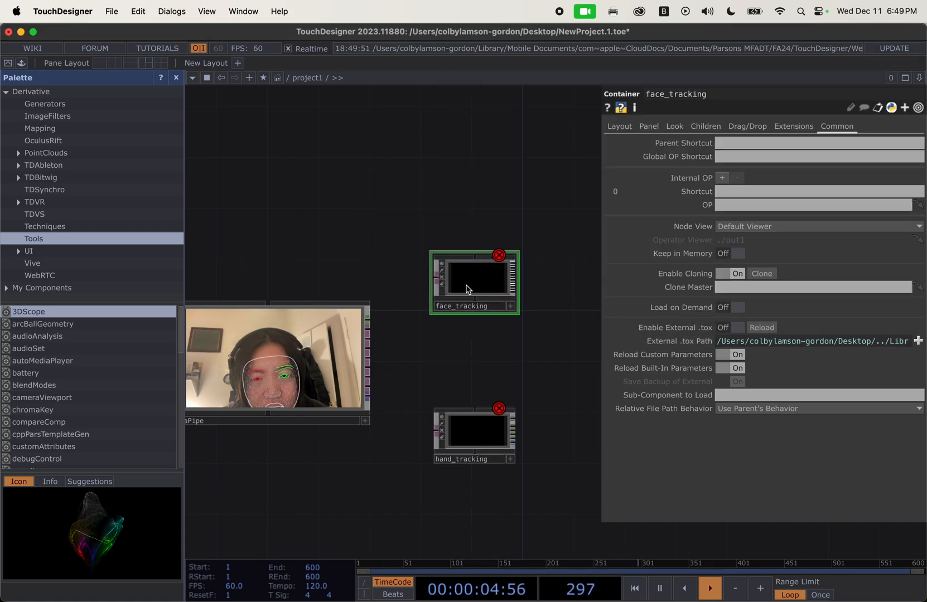
{"action": "left_click_drag", "start_coordinate": [467, 286], "coordinate": [464, 323]}
Connect MediaPipe's hands output to hand_tracking and its face_landmarks output to face_tracking
{"action": "scroll", "coordinate": [417, 346], "scroll_direction": "up", "scroll_amount": 2}
{"action": "scroll", "coordinate": [417, 346], "scroll_direction": "up", "scroll_amount": 2}
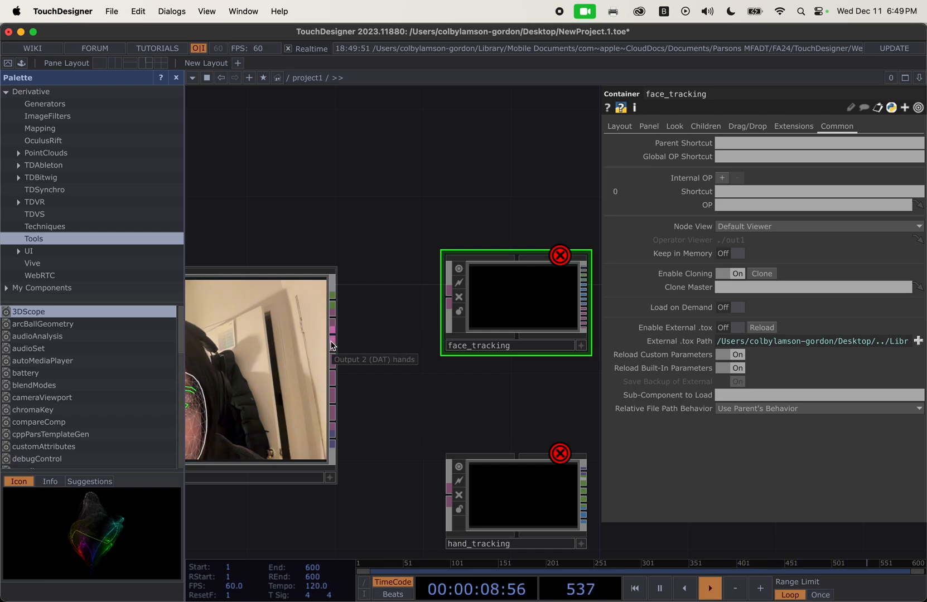
{"action": "left_click_drag", "start_coordinate": [332, 345], "coordinate": [449, 494]}
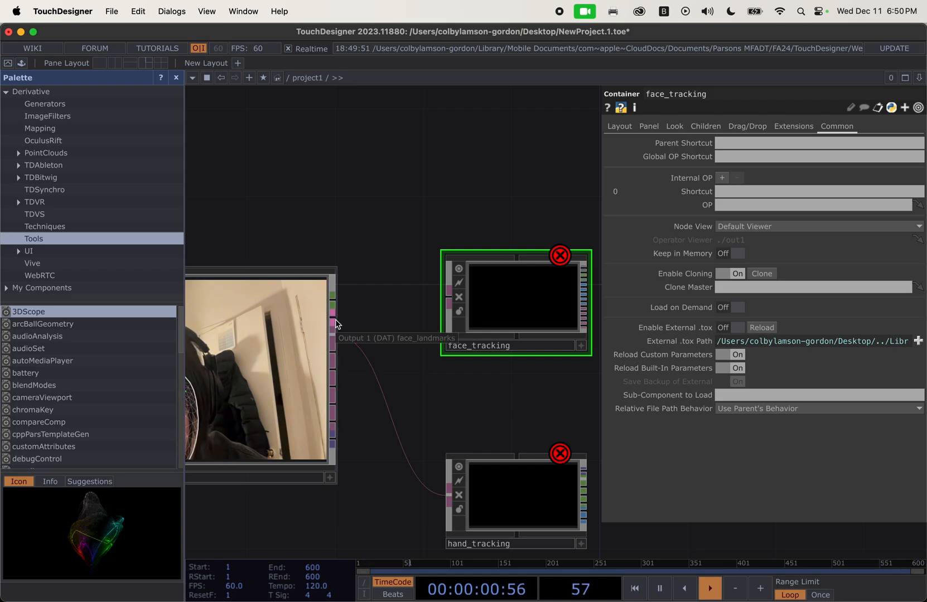
{"action": "left_click_drag", "start_coordinate": [335, 323], "coordinate": [449, 298]}
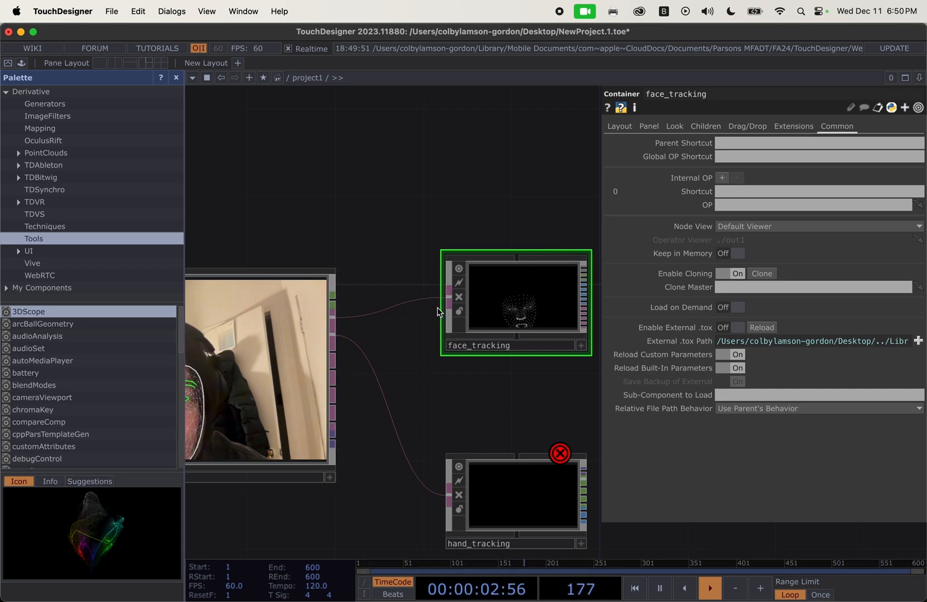
{"action": "left_click_drag", "start_coordinate": [517, 366], "coordinate": [368, 362]}
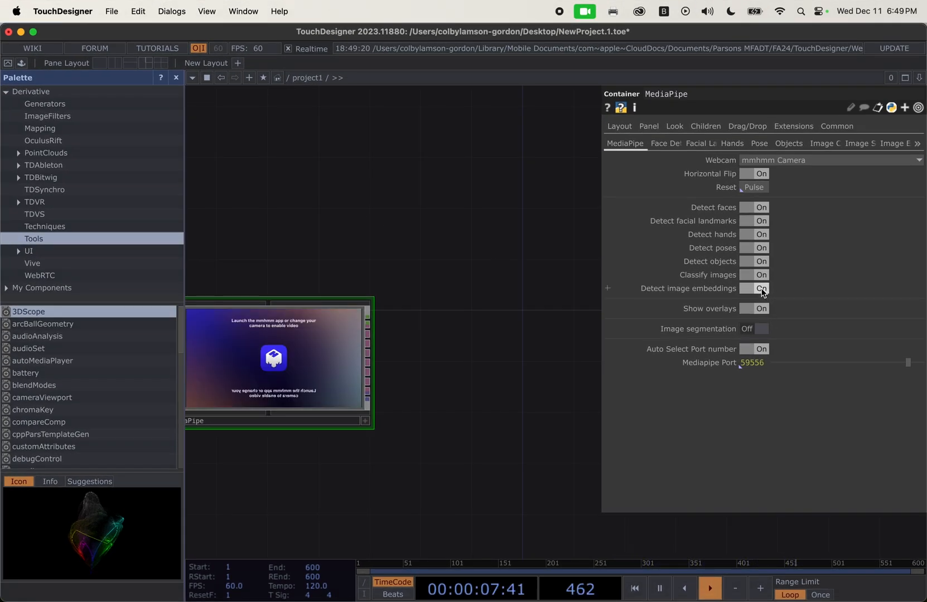
Turn off image embedding, image classification, object and pose detection on the MediaPipe component, keeping hand detection on
{"action": "left_click", "coordinate": [758, 289]}
{"action": "left_click", "coordinate": [758, 275]}
{"action": "left_click", "coordinate": [758, 262]}
{"action": "left_click", "coordinate": [759, 248]}
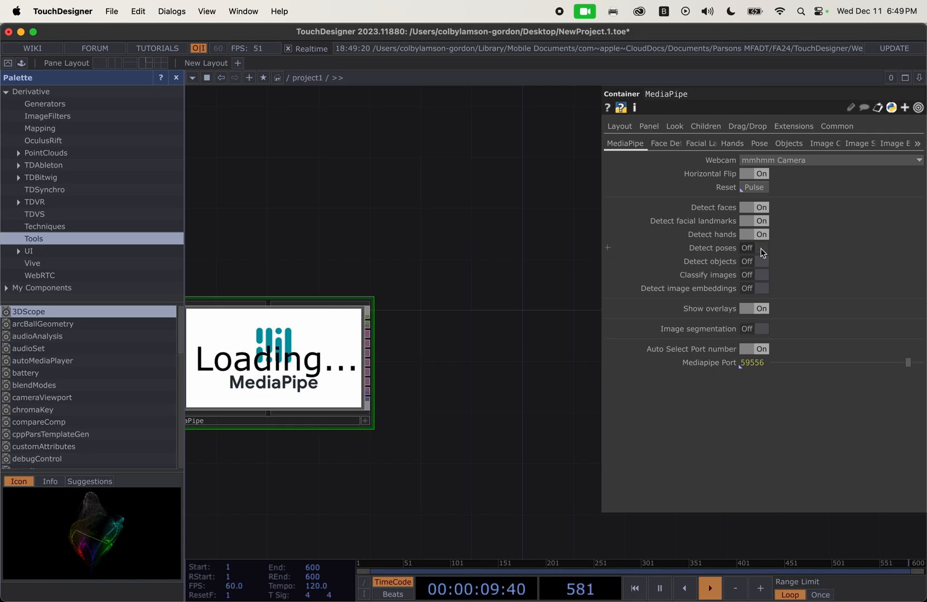
{"action": "left_click", "coordinate": [759, 235]}
{"action": "left_click", "coordinate": [762, 235]}
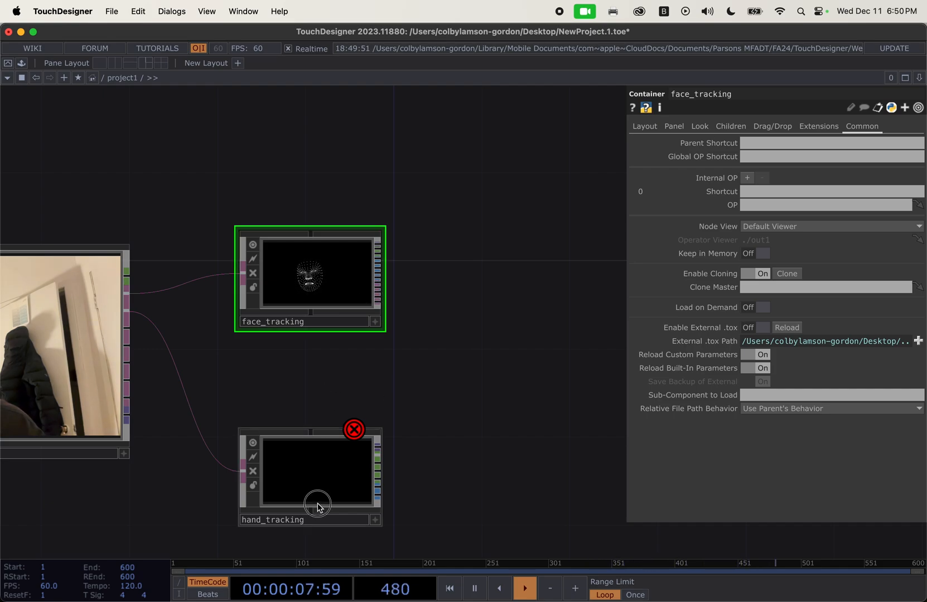
Rearrange the tracking components so that hand_tracking sits above face_tracking
{"action": "left_click_drag", "start_coordinate": [318, 507], "coordinate": [318, 199]}
{"action": "left_click_drag", "start_coordinate": [307, 292], "coordinate": [304, 468]}
{"action": "left_click_drag", "start_coordinate": [300, 191], "coordinate": [307, 265]}
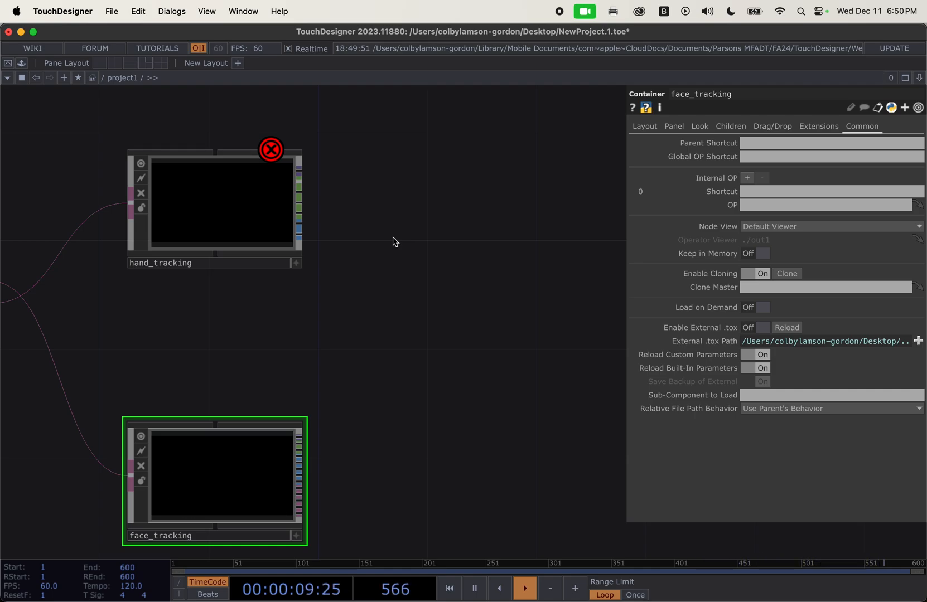
Add an In CHOP beside hand_tracking and connect hand_tracking's gesture output to it
{"action": "key", "text": "Tab"}
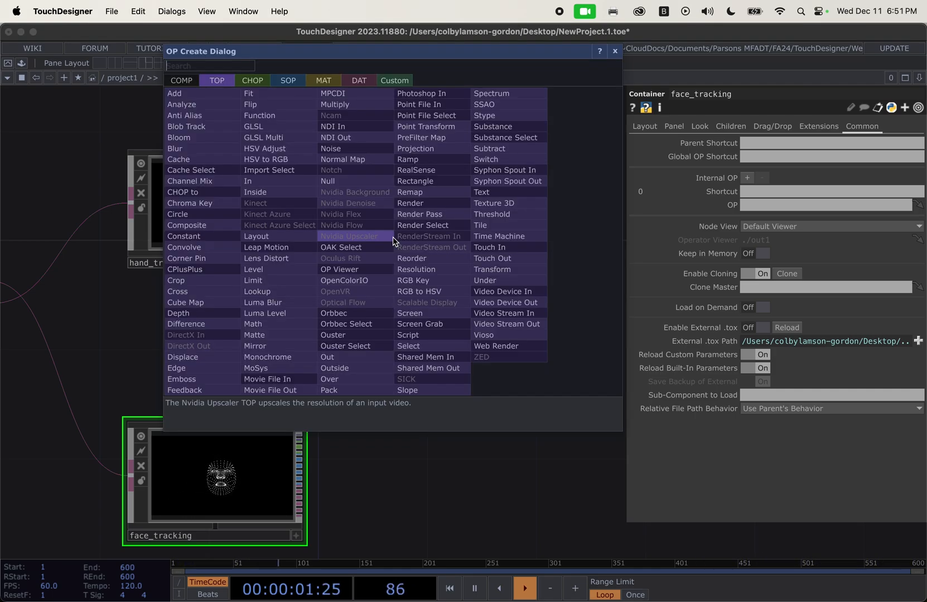
{"action": "left_click", "coordinate": [254, 81]}
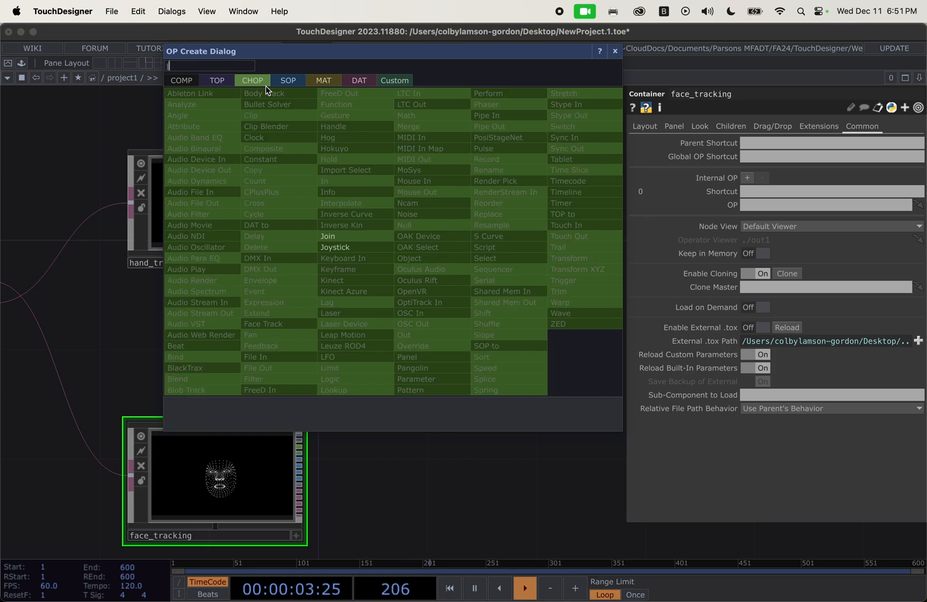
{"action": "left_click", "coordinate": [324, 181]}
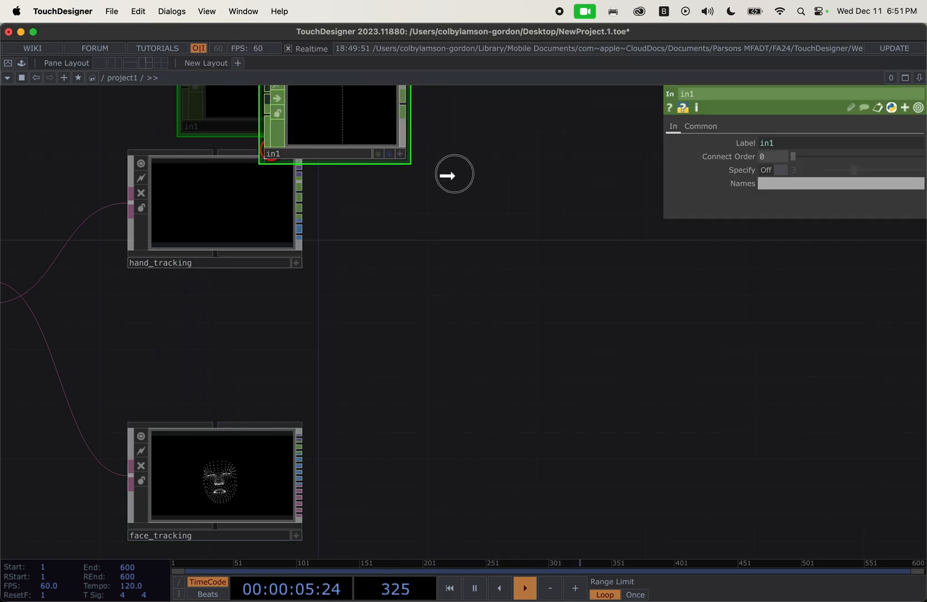
{"action": "left_click", "coordinate": [512, 257]}
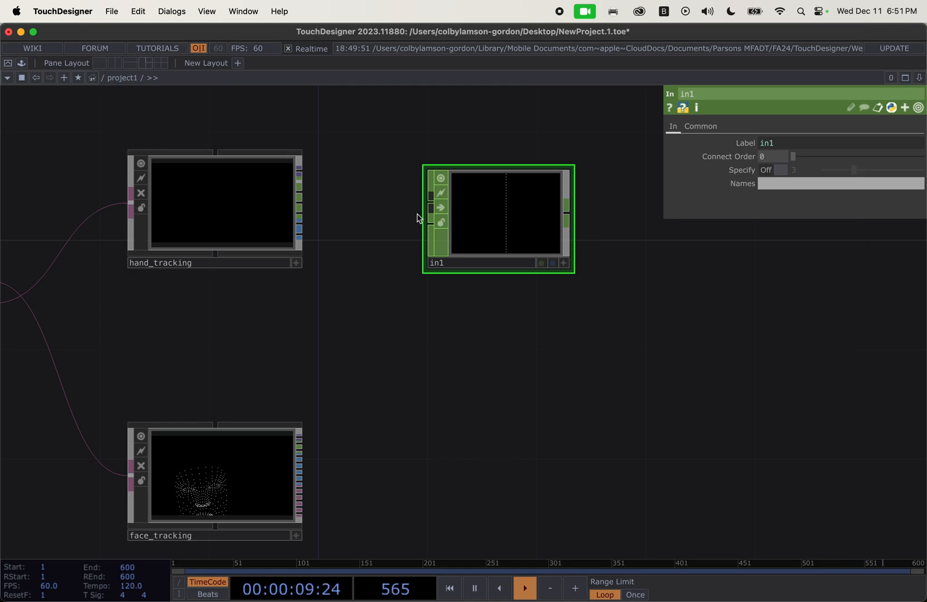
{"action": "mouse_move", "coordinate": [303, 216]}
{"action": "left_mouse_down"}
{"action": "mouse_move", "coordinate": [379, 230]}
{"action": "mouse_move", "coordinate": [426, 226]}
{"action": "left_mouse_up"}
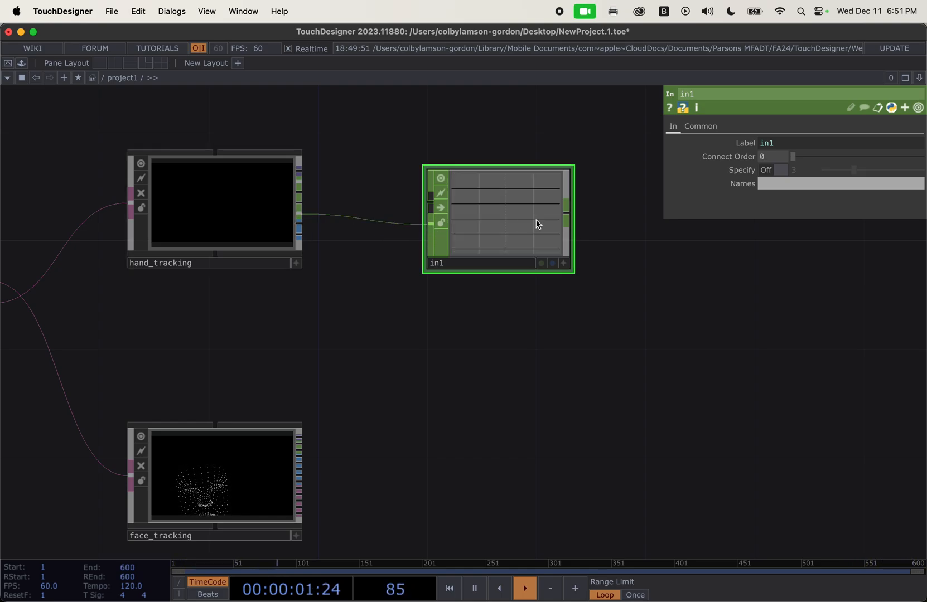
{"action": "scroll", "coordinate": [608, 226], "scroll_direction": "up", "scroll_amount": 5}
{"action": "scroll", "coordinate": [610, 274], "scroll_direction": "down", "scroll_amount": 3}
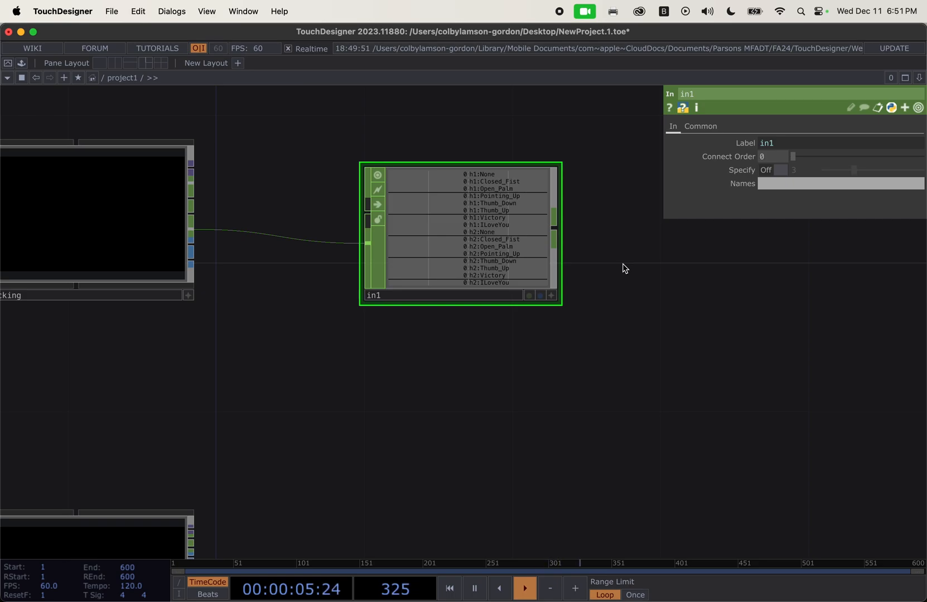
Add a Null CHOP beside in1 and connect in1's output to it
{"action": "key", "text": "Tab"}
{"action": "left_click", "coordinate": [622, 264]}
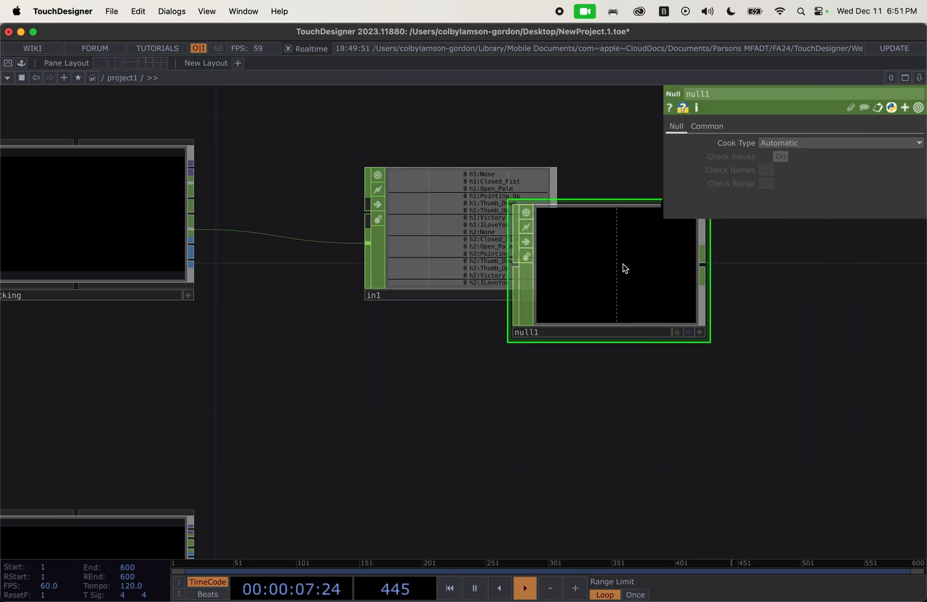
{"action": "left_click", "coordinate": [623, 265]}
{"action": "left_click_drag", "start_coordinate": [636, 257], "coordinate": [709, 228]}
{"action": "left_click_drag", "start_coordinate": [627, 229], "coordinate": [559, 234]}
{"action": "scroll", "coordinate": [674, 381], "scroll_direction": "down", "scroll_amount": 3}
{"action": "left_click_drag", "start_coordinate": [659, 377], "coordinate": [589, 384]}
{"action": "scroll", "coordinate": [477, 310], "scroll_direction": "up", "scroll_amount": 3}
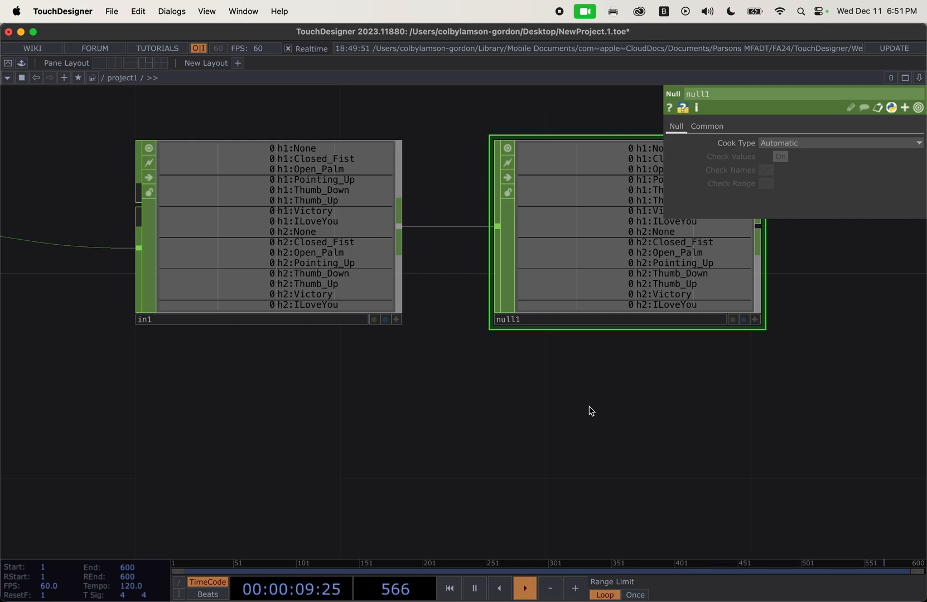
{"action": "scroll", "coordinate": [591, 411], "scroll_direction": "down", "scroll_amount": 1}
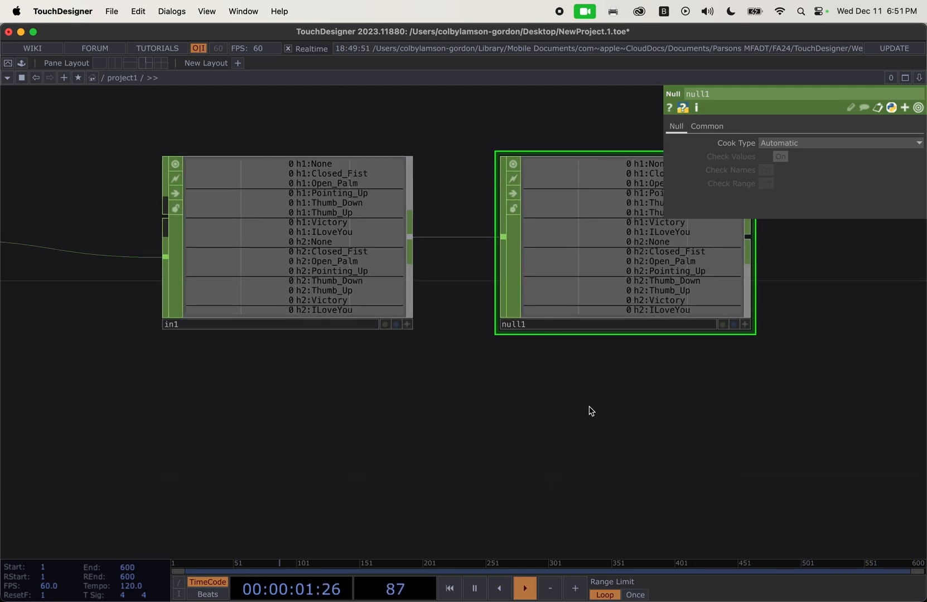
{"action": "scroll", "coordinate": [284, 363], "scroll_direction": "down", "scroll_amount": 2}
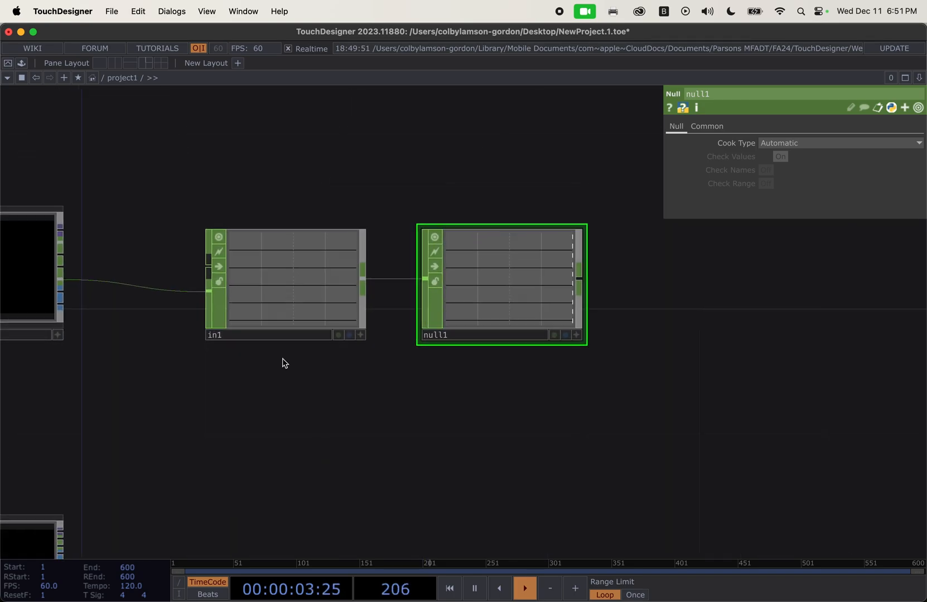
Add a second In CHOP below in1 and feed it hand_tracking's output with hand velocity and pinch channels
{"action": "key", "text": "Tab"}
{"action": "left_click", "coordinate": [284, 390]}
{"action": "left_click", "coordinate": [289, 388]}
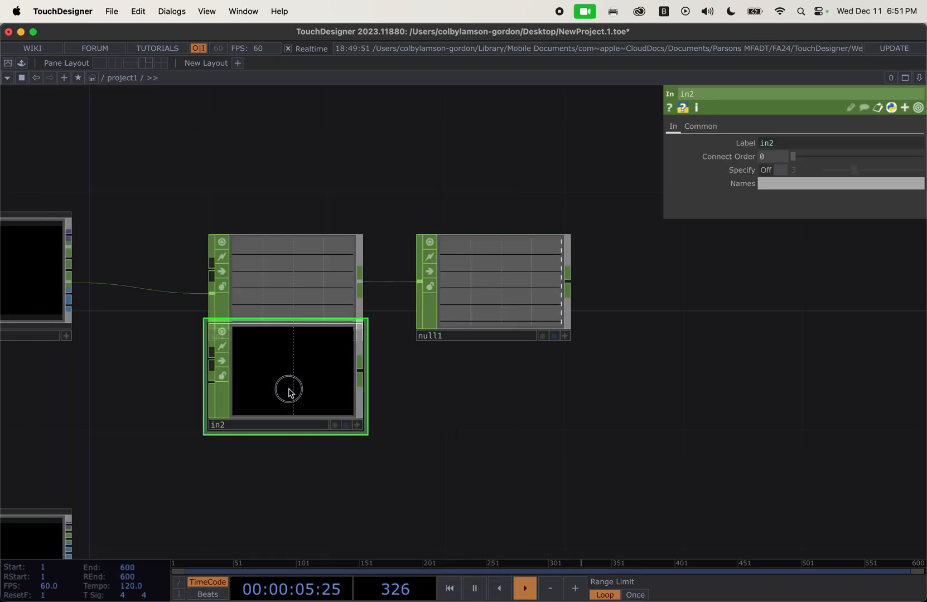
{"action": "left_click_drag", "start_coordinate": [306, 388], "coordinate": [306, 445]}
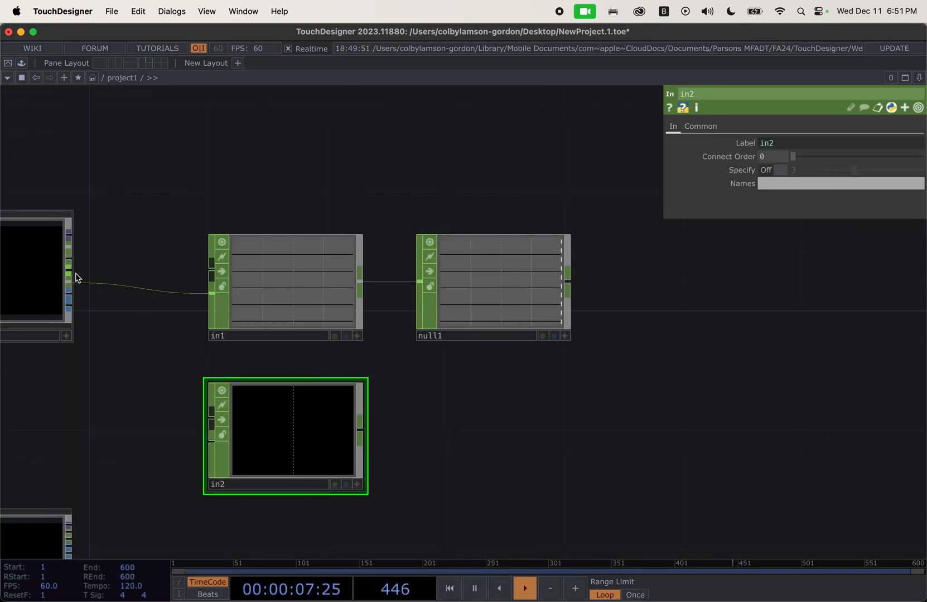
{"action": "left_click_drag", "start_coordinate": [73, 275], "coordinate": [211, 443]}
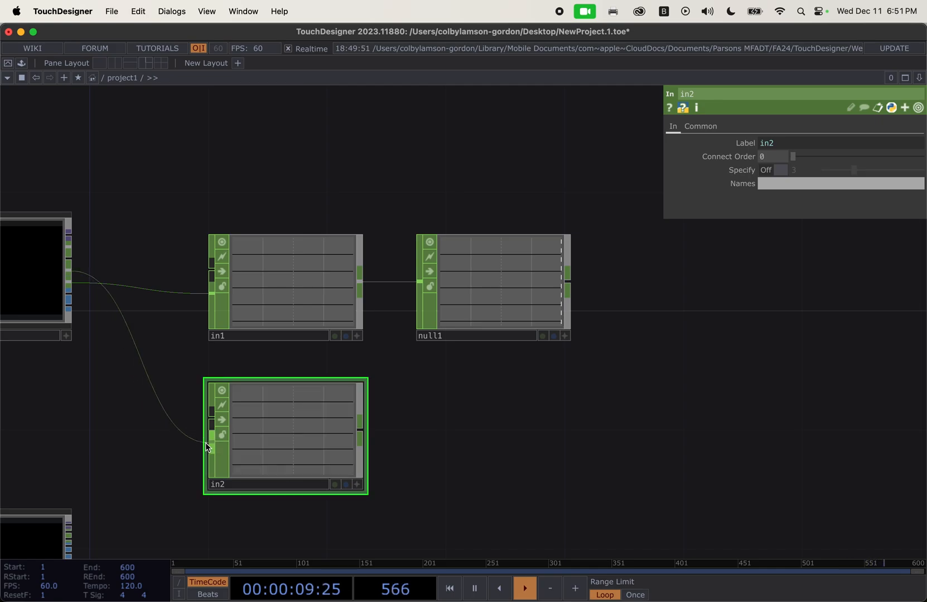
{"action": "scroll", "coordinate": [456, 442], "scroll_direction": "up", "scroll_amount": 2}
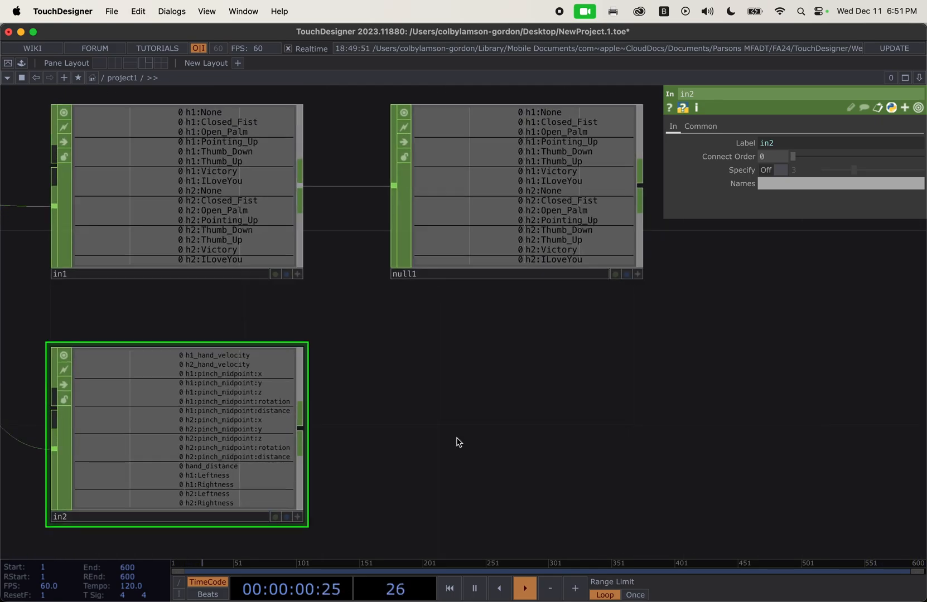
Add a Null CHOP below null1 and connect in2's output to it
{"action": "key", "text": "Tab"}
{"action": "type", "text": "nul"}
{"action": "key", "text": "Return"}
{"action": "left_click", "coordinate": [487, 331]}
{"action": "left_click_drag", "start_coordinate": [487, 332], "coordinate": [560, 433]}
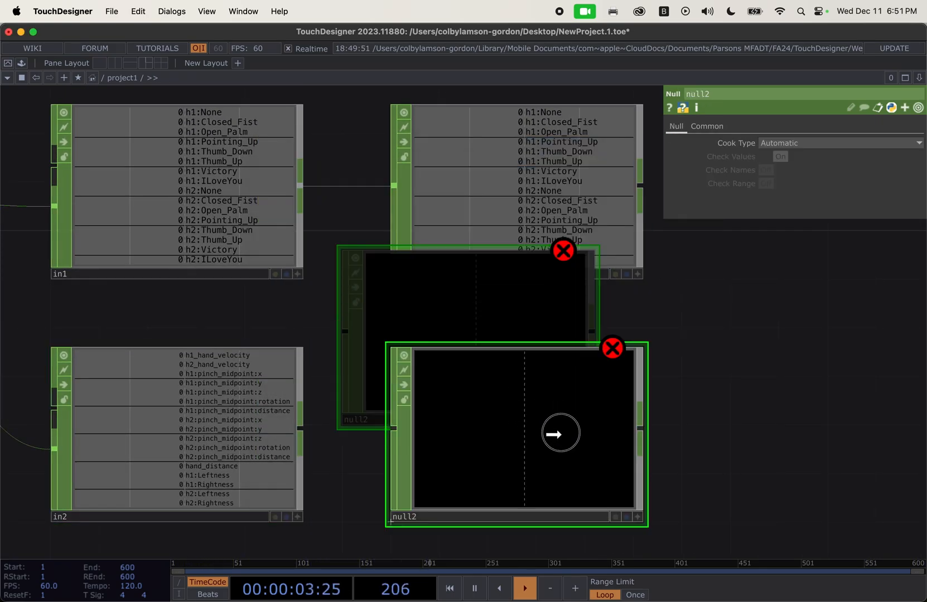
{"action": "left_click_drag", "start_coordinate": [395, 432], "coordinate": [301, 430]}
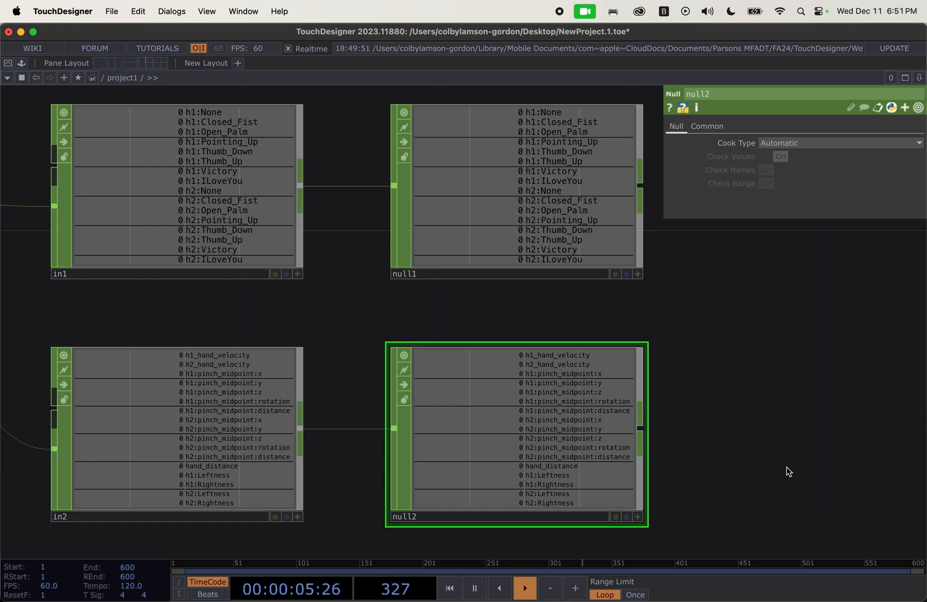
{"action": "scroll", "coordinate": [699, 391], "scroll_direction": "down", "scroll_amount": 2}
{"action": "scroll", "coordinate": [700, 391], "scroll_direction": "right", "scroll_amount": 2}
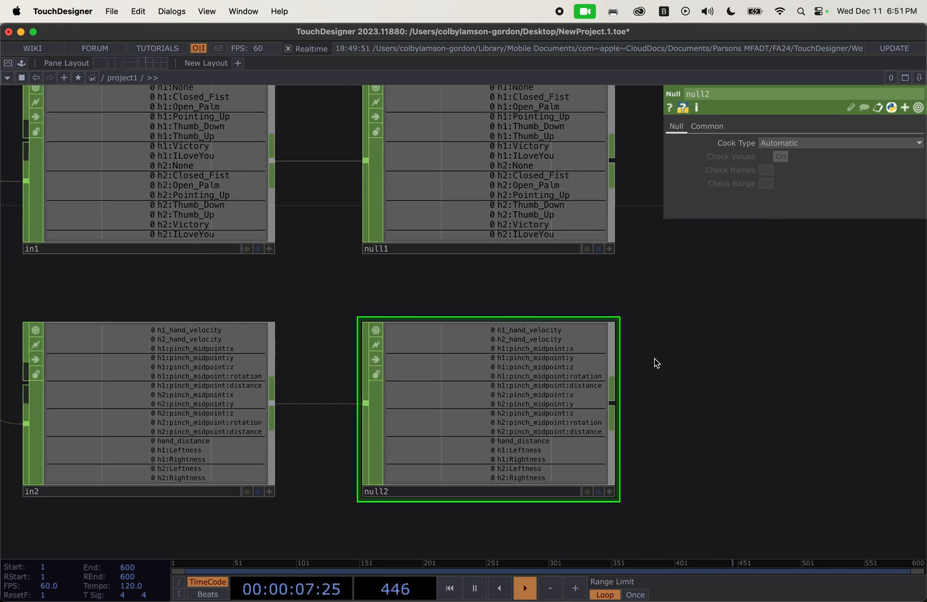
Rename null1 as handGestureNull and null2 as handDetailNull
{"action": "left_click", "coordinate": [387, 254]}
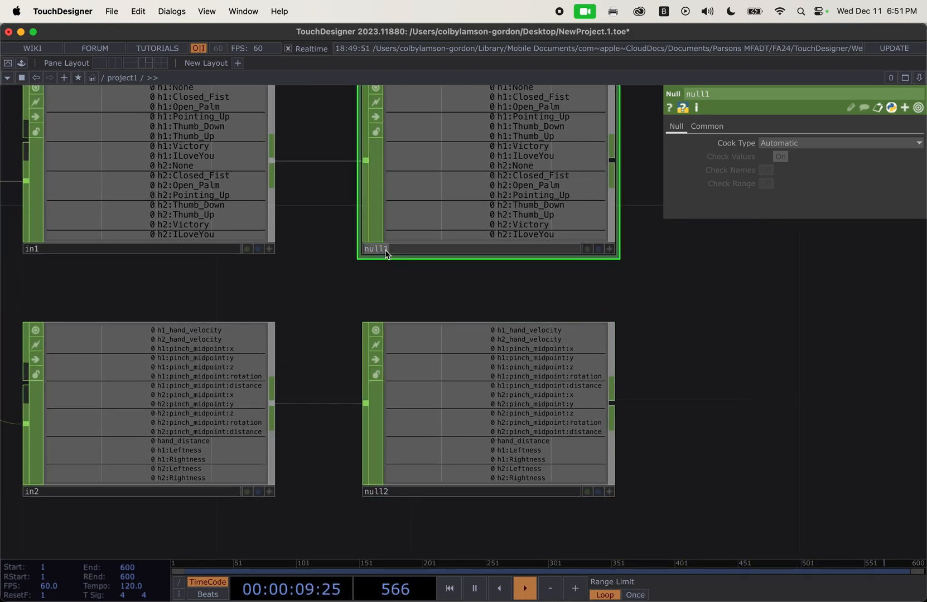
{"action": "type", "text": "handGestureNul"}
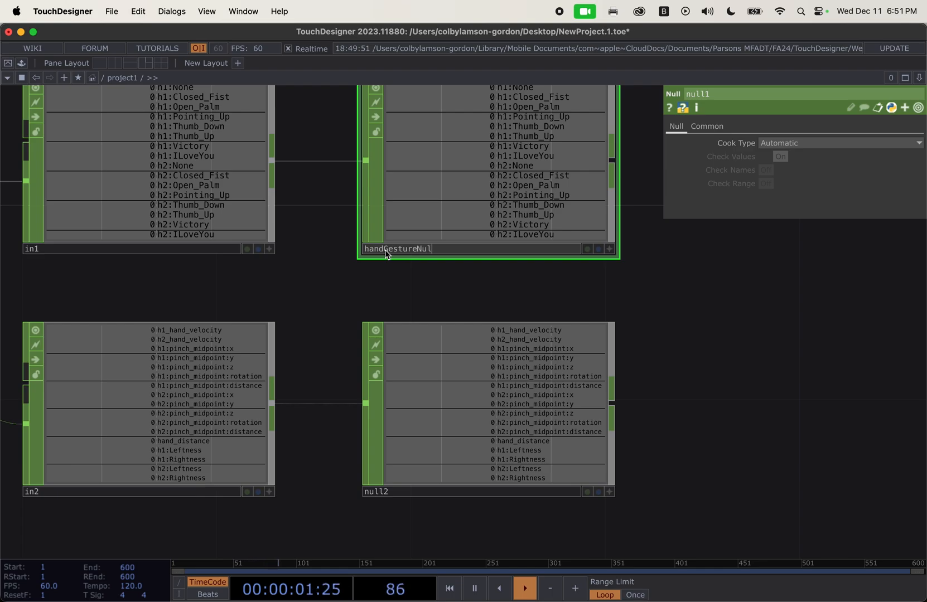
{"action": "type", "text": "l"}
{"action": "key", "text": "Return"}
{"action": "left_click", "coordinate": [382, 494]}
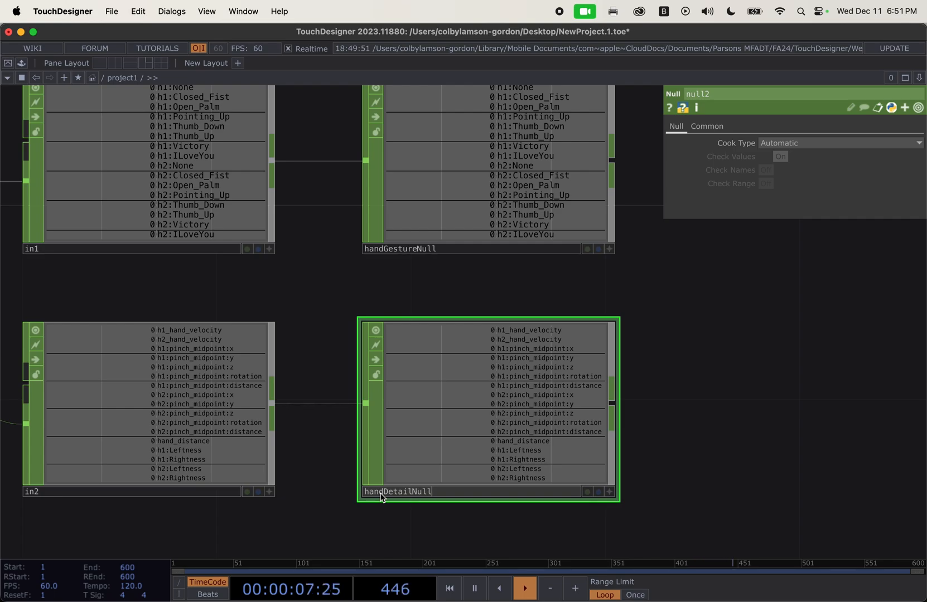
{"action": "key", "text": "Return"}
Add an Audio File In CHOP in the empty area above and beyond the hand nulls
{"action": "scroll", "coordinate": [792, 443], "scroll_direction": "down", "scroll_amount": 5}
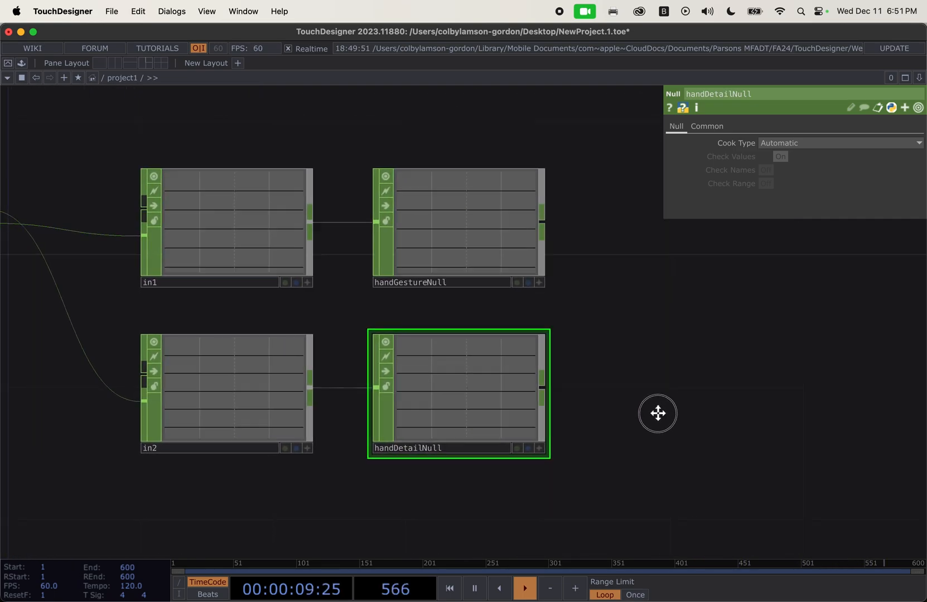
{"action": "left_click_drag", "start_coordinate": [658, 414], "coordinate": [567, 431]}
{"action": "scroll", "coordinate": [568, 430], "scroll_direction": "up", "scroll_amount": 3}
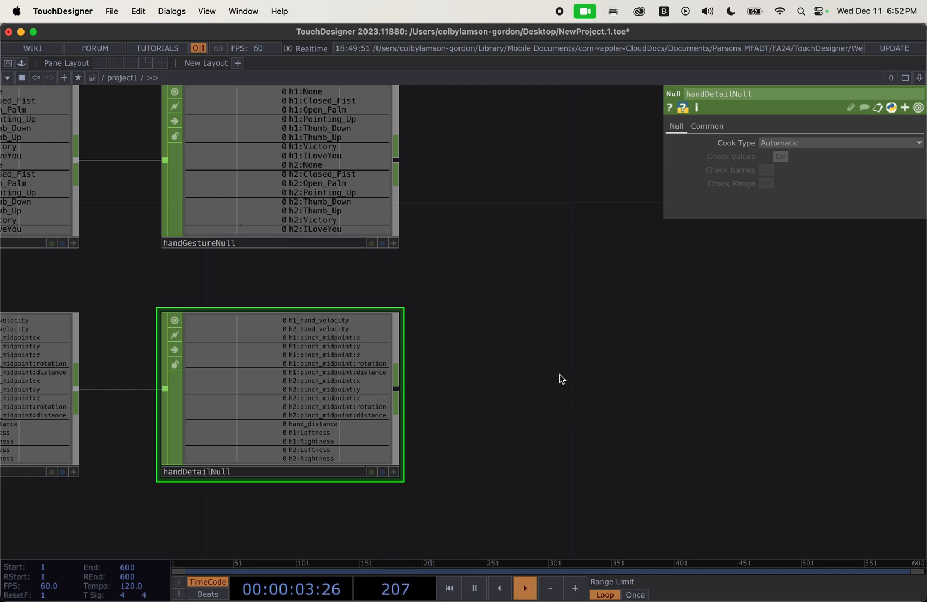
{"action": "scroll", "coordinate": [603, 362], "scroll_direction": "down", "scroll_amount": 3}
{"action": "left_click_drag", "start_coordinate": [602, 362], "coordinate": [552, 404]}
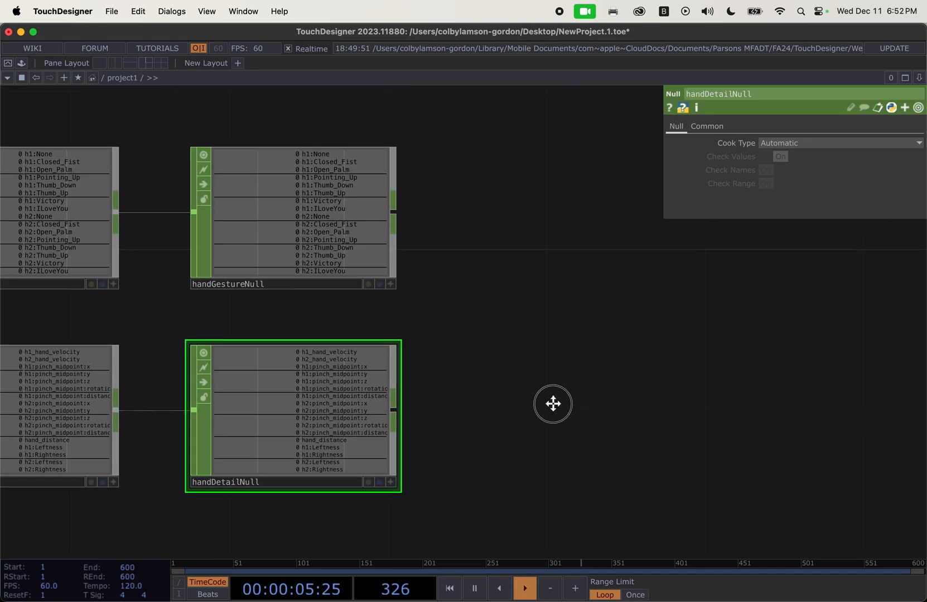
{"action": "scroll", "coordinate": [553, 403], "scroll_direction": "down", "scroll_amount": 4}
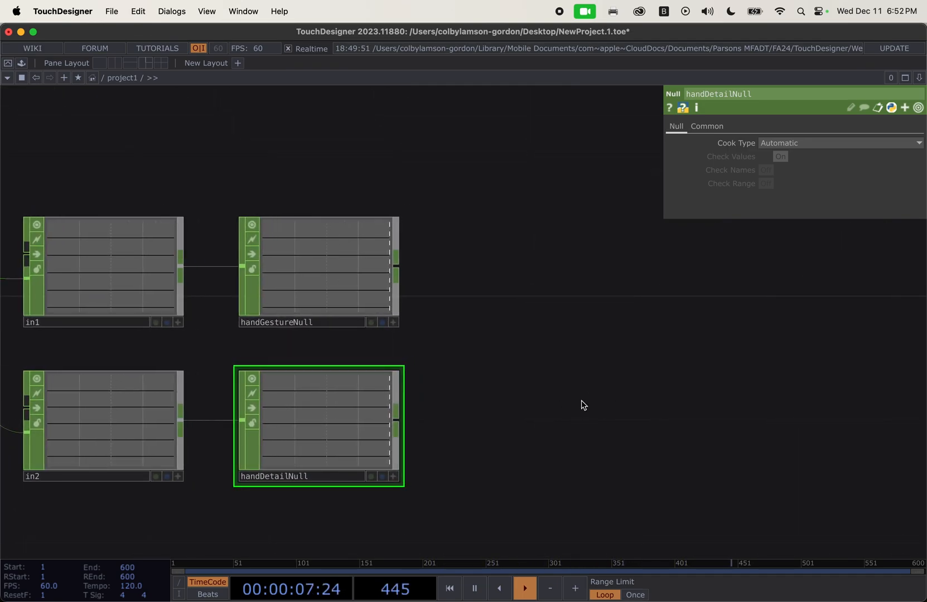
{"action": "key", "text": "Tab"}
{"action": "type", "text": "aud"}
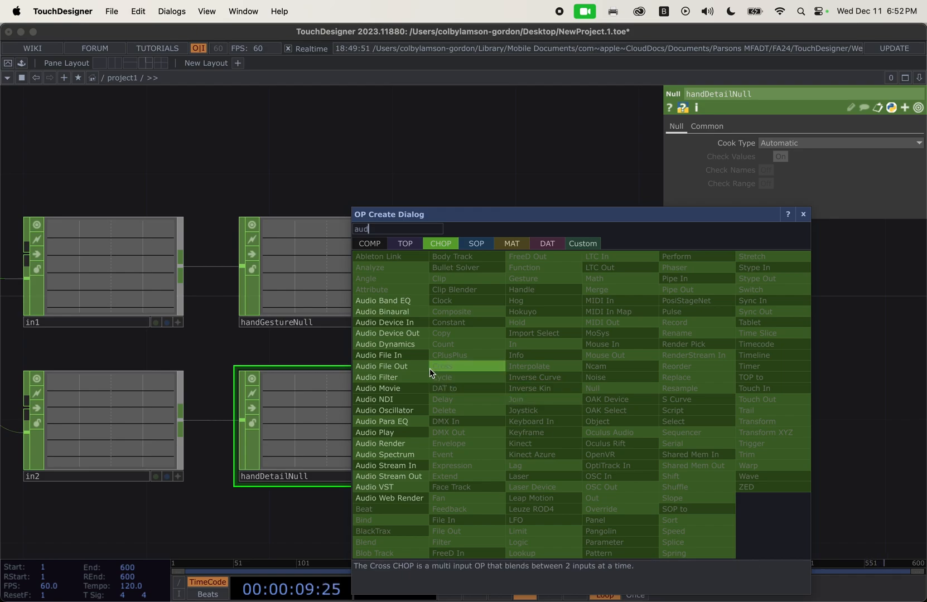
{"action": "left_click", "coordinate": [408, 357]}
{"action": "left_click", "coordinate": [589, 107]}
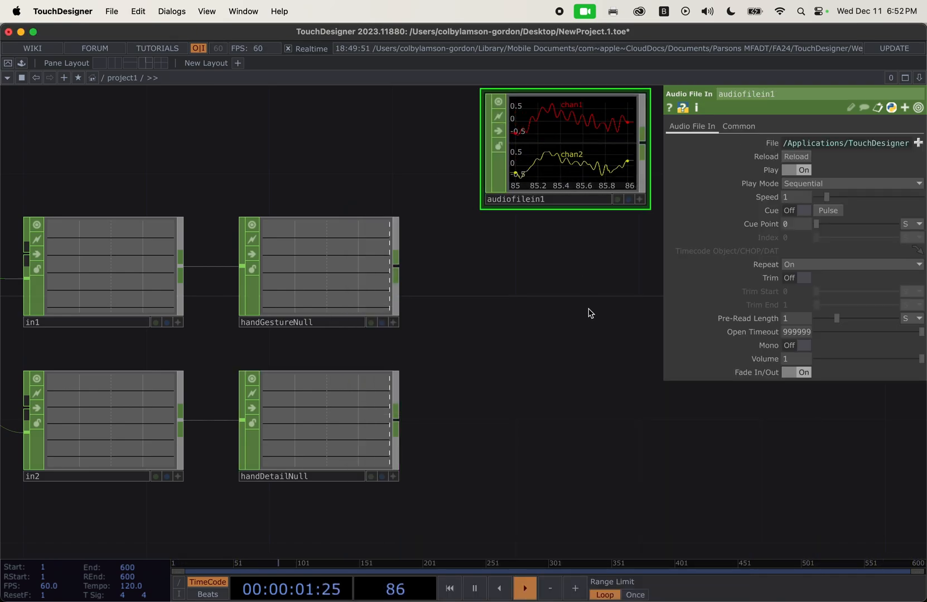
Load Drums.wav from the Bounces folder into the Audio File In node
{"action": "scroll", "coordinate": [589, 309], "scroll_direction": "down", "scroll_amount": 3}
{"action": "left_click_drag", "start_coordinate": [589, 308], "coordinate": [501, 324]}
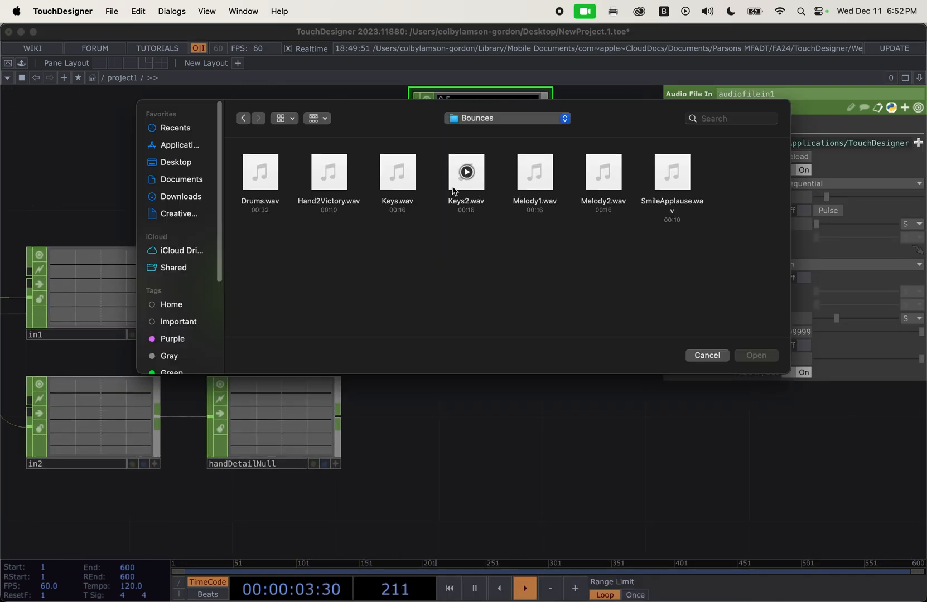
{"action": "left_click", "coordinate": [269, 182]}
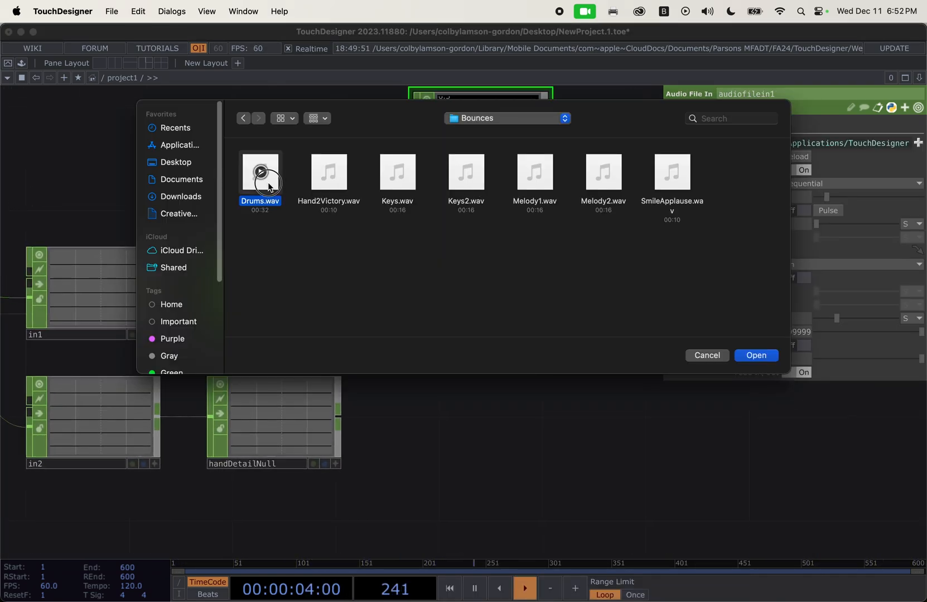
{"action": "left_click", "coordinate": [757, 355]}
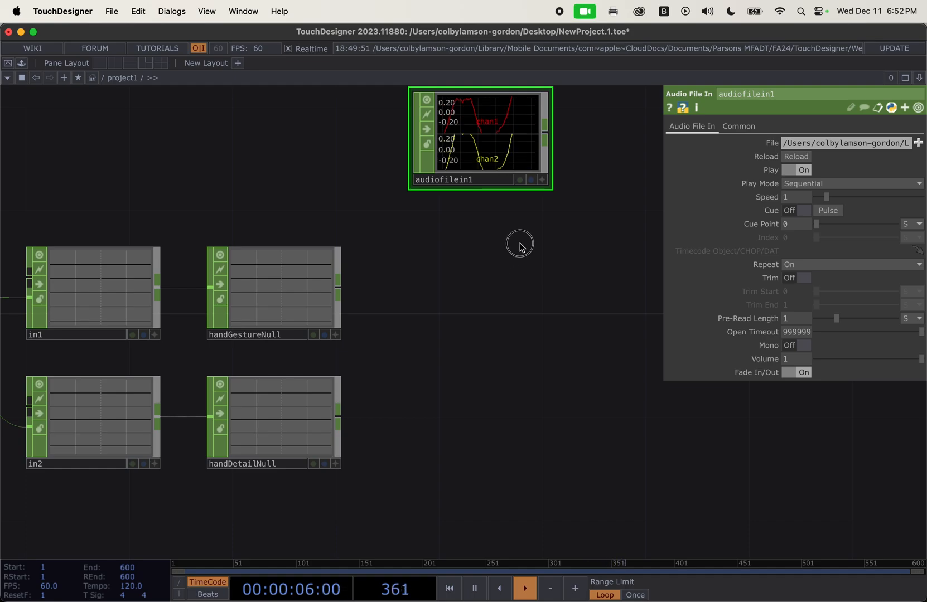
Move the Audio File In node farther from the hand nulls and rename it drums
{"action": "left_click_drag", "start_coordinate": [522, 244], "coordinate": [526, 190]}
{"action": "left_click", "coordinate": [481, 204]}
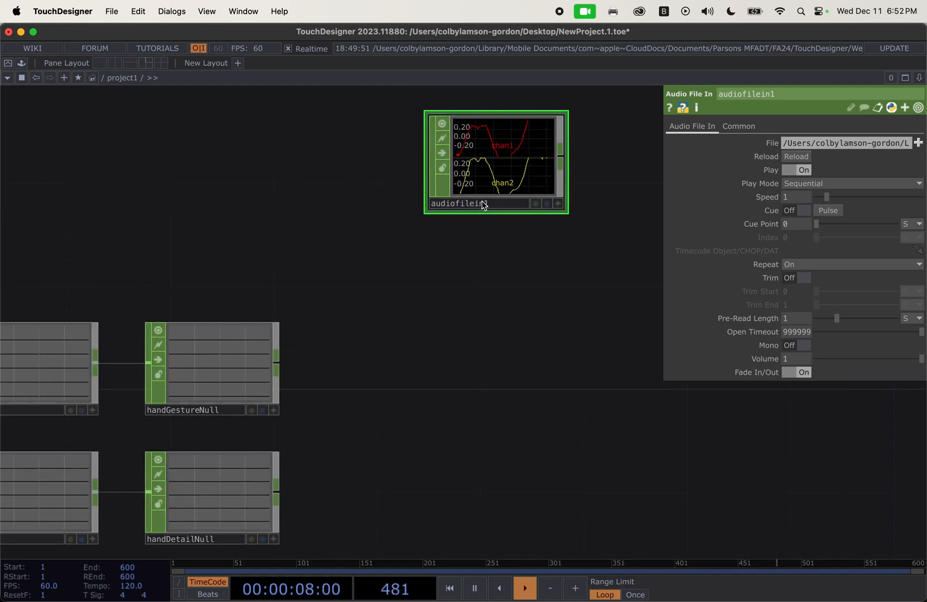
{"action": "type", "text": "drums"}
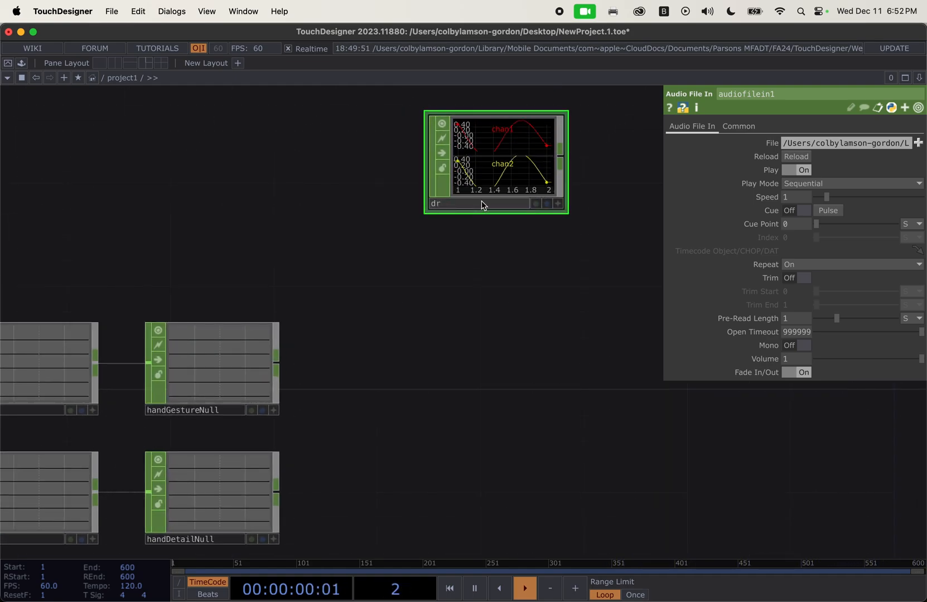
{"action": "key", "text": "Return"}
Duplicate the drums node directly below it and rename the copy keys
{"action": "key", "text": "super+c"}
{"action": "key", "text": "super+v"}
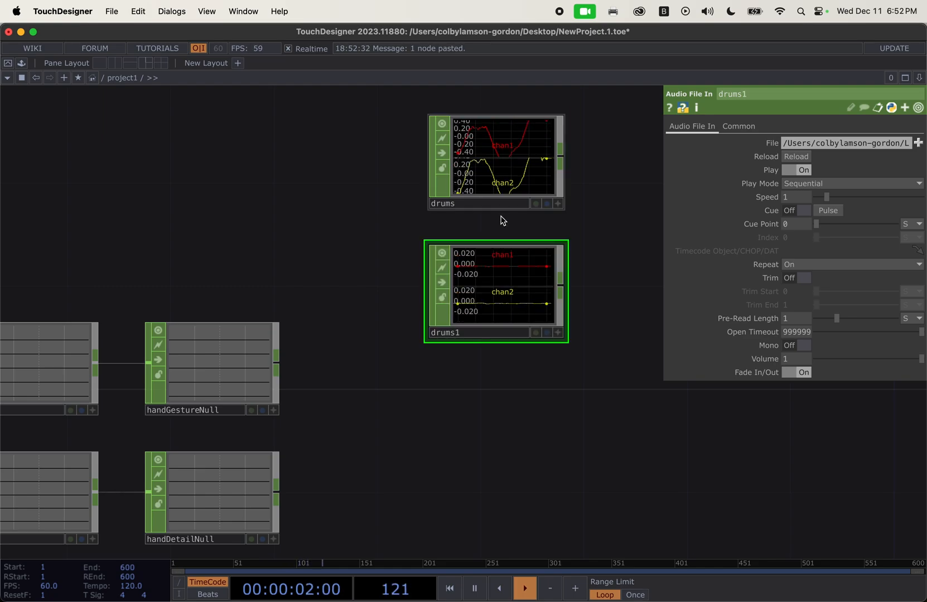
{"action": "left_click", "coordinate": [442, 333]}
{"action": "type", "text": "keys"}
{"action": "key", "text": "Return"}
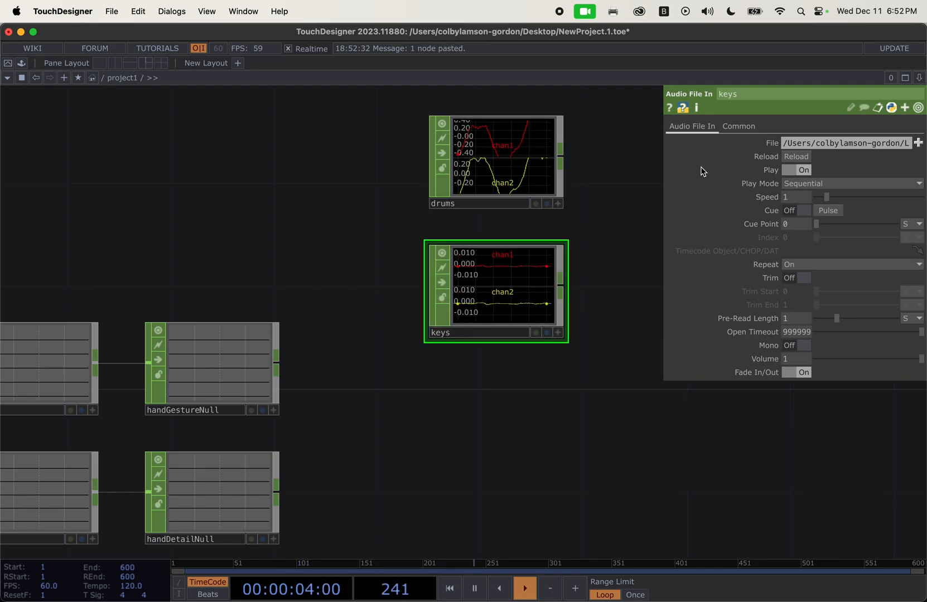
Load Keys.wav from the Bounces folder into the keys Audio File In node
{"action": "left_click", "coordinate": [919, 143]}
{"action": "left_click", "coordinate": [413, 191]}
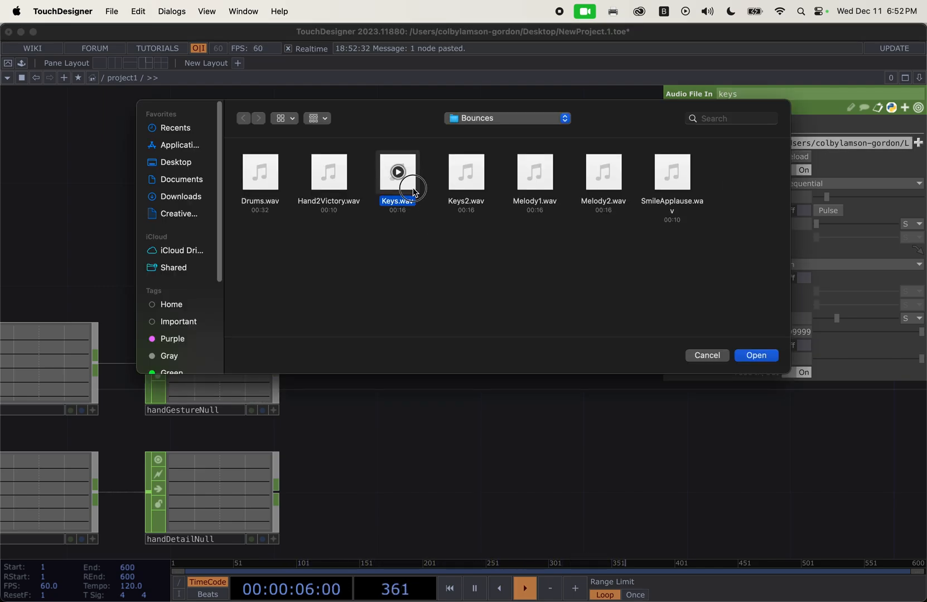
{"action": "left_click", "coordinate": [769, 357]}
Add a Math CHOP in the empty network area to the right of the drums and keys nodes
{"action": "scroll", "coordinate": [574, 396], "scroll_direction": "down", "scroll_amount": 4}
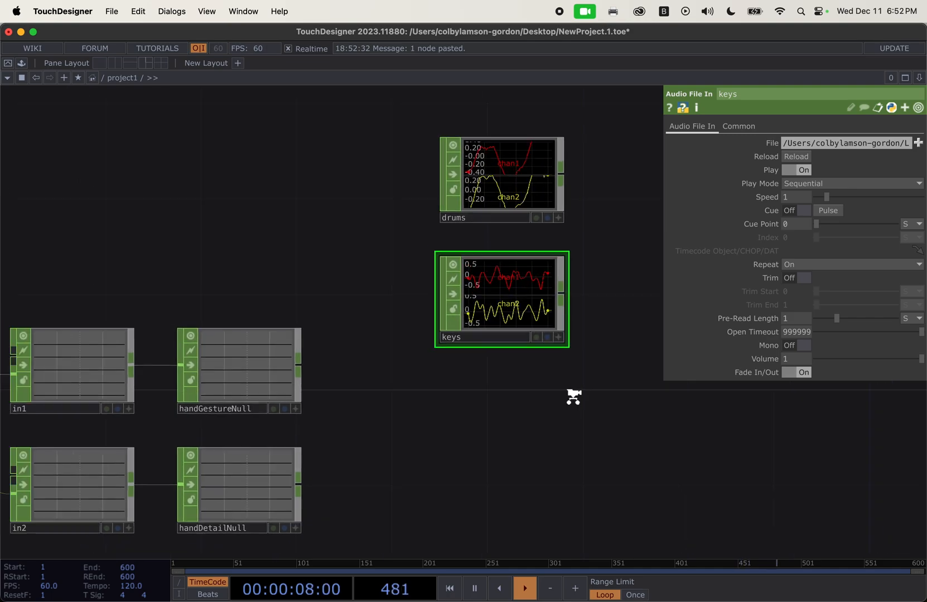
{"action": "left_click_drag", "start_coordinate": [598, 415], "coordinate": [444, 408]}
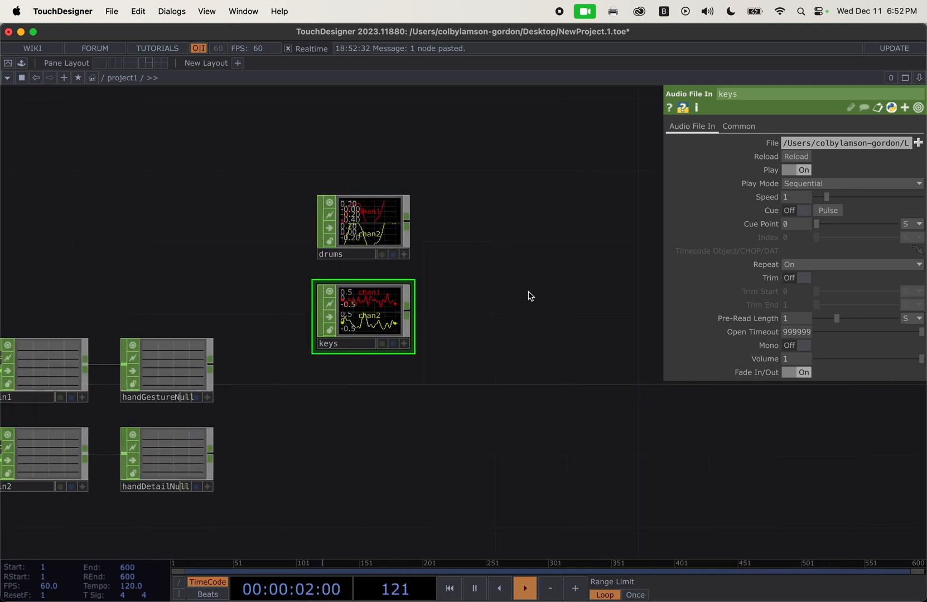
{"action": "key", "text": "Tab"}
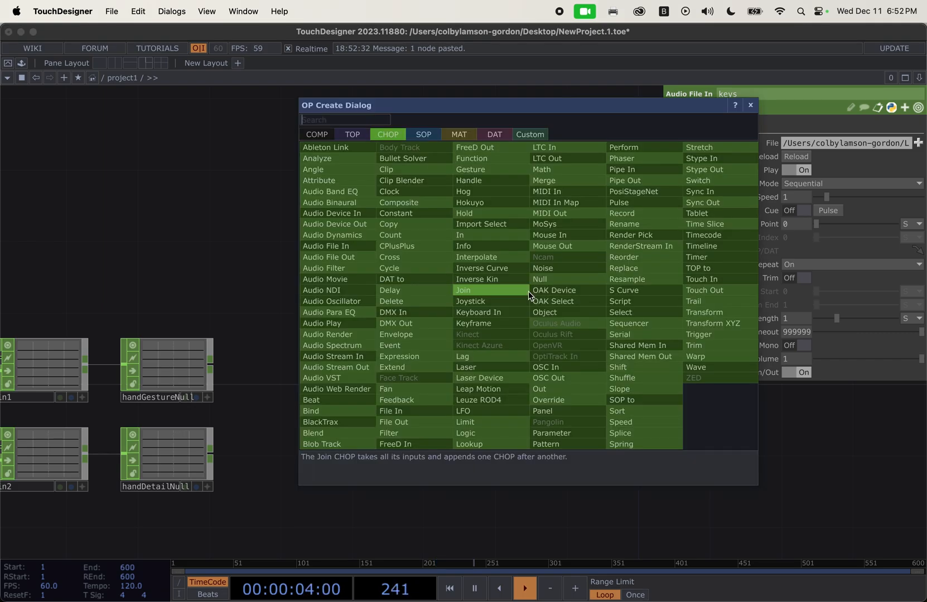
{"action": "type", "text": "math"}
{"action": "left_click", "coordinate": [558, 170]}
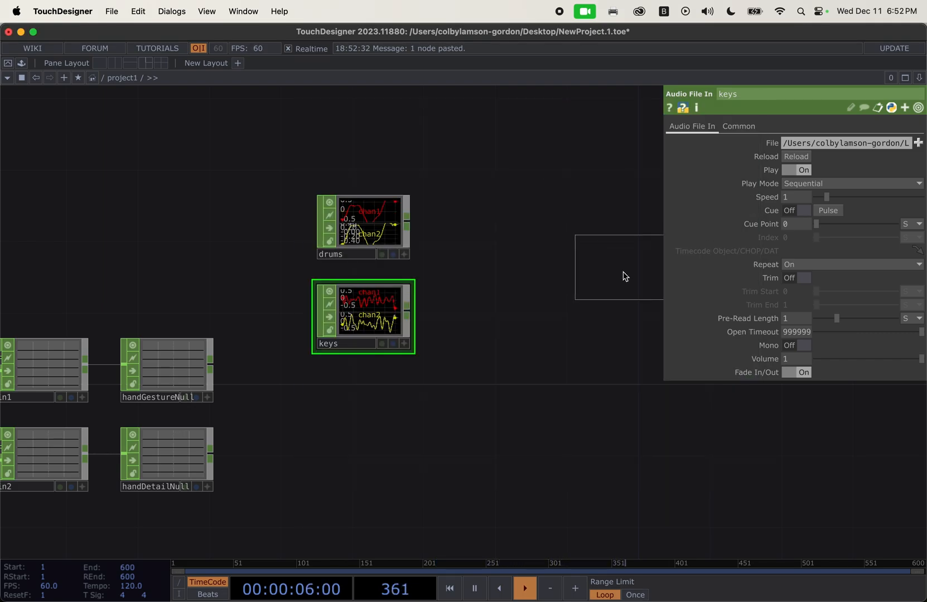
{"action": "left_click", "coordinate": [618, 274]}
Connect the drums and keys outputs to the Math node and move it slightly farther from them
{"action": "left_click_drag", "start_coordinate": [423, 230], "coordinate": [571, 277]}
{"action": "left_click_drag", "start_coordinate": [507, 316], "coordinate": [572, 284]}
{"action": "scroll", "coordinate": [601, 385], "scroll_direction": "down", "scroll_amount": 1}
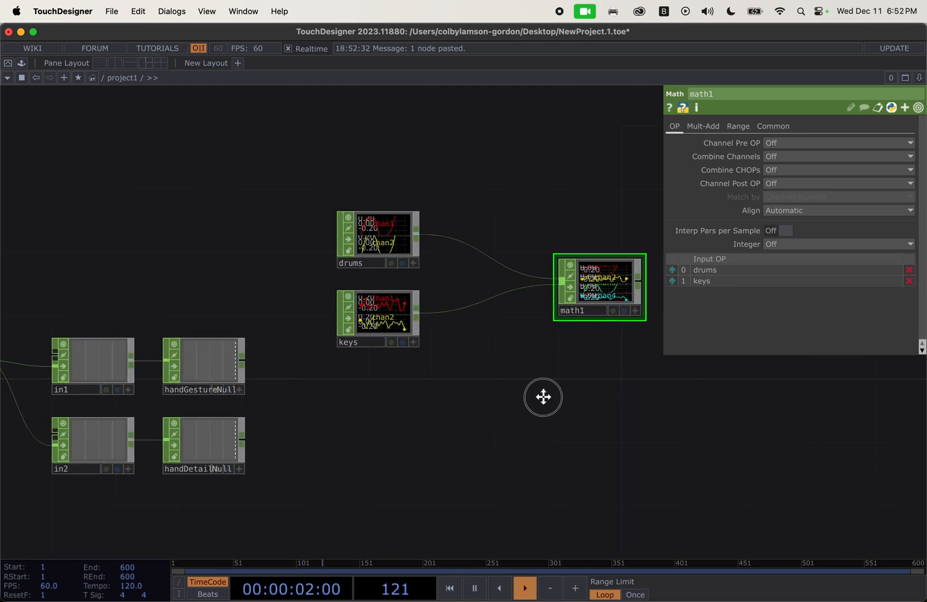
{"action": "scroll", "coordinate": [490, 300], "scroll_direction": "up", "scroll_amount": 5}
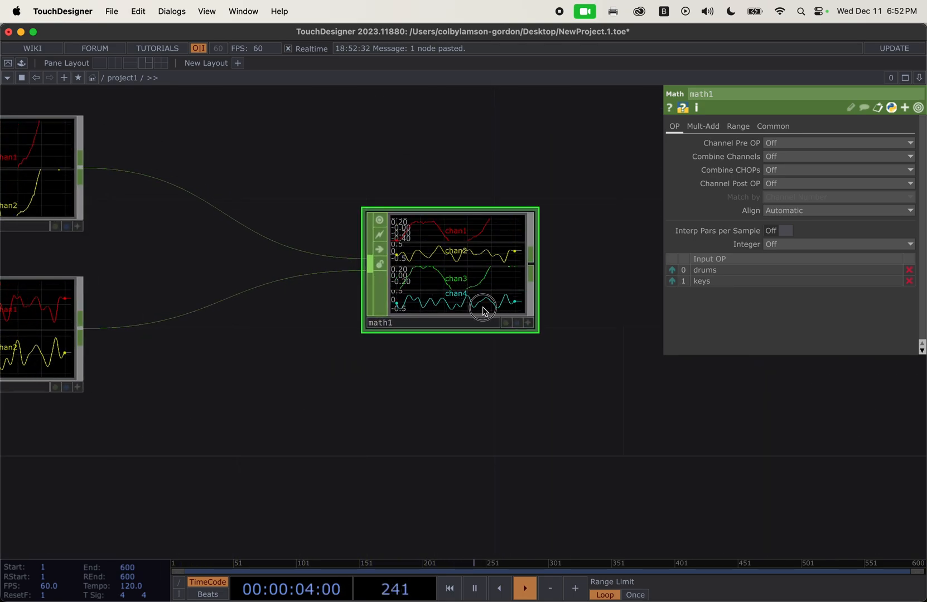
{"action": "left_click_drag", "start_coordinate": [480, 307], "coordinate": [558, 310]}
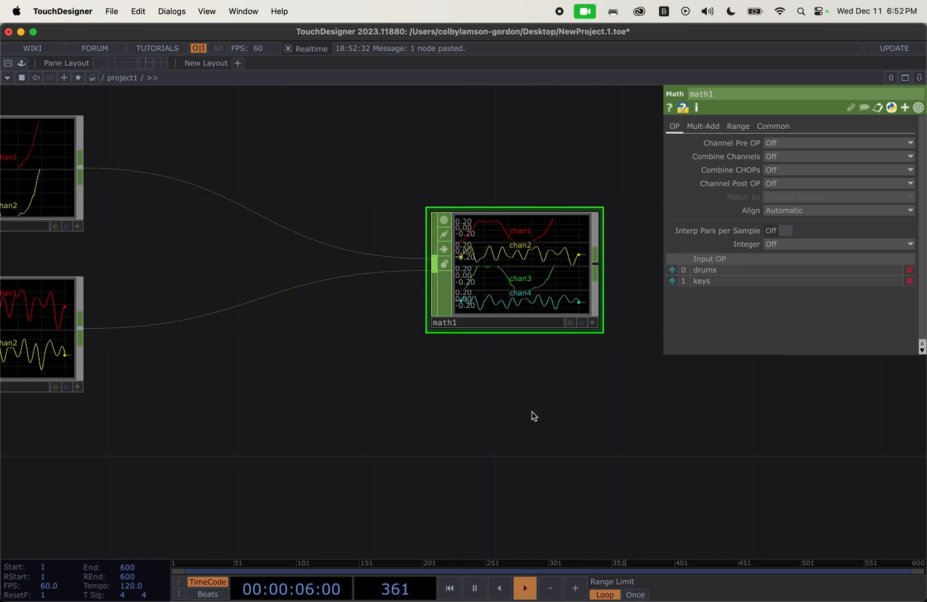
Set the Math node's Combine CHOPs option to Add
{"action": "scroll", "coordinate": [532, 414], "scroll_direction": "down", "scroll_amount": 2}
{"action": "left_click_drag", "start_coordinate": [568, 432], "coordinate": [434, 432]}
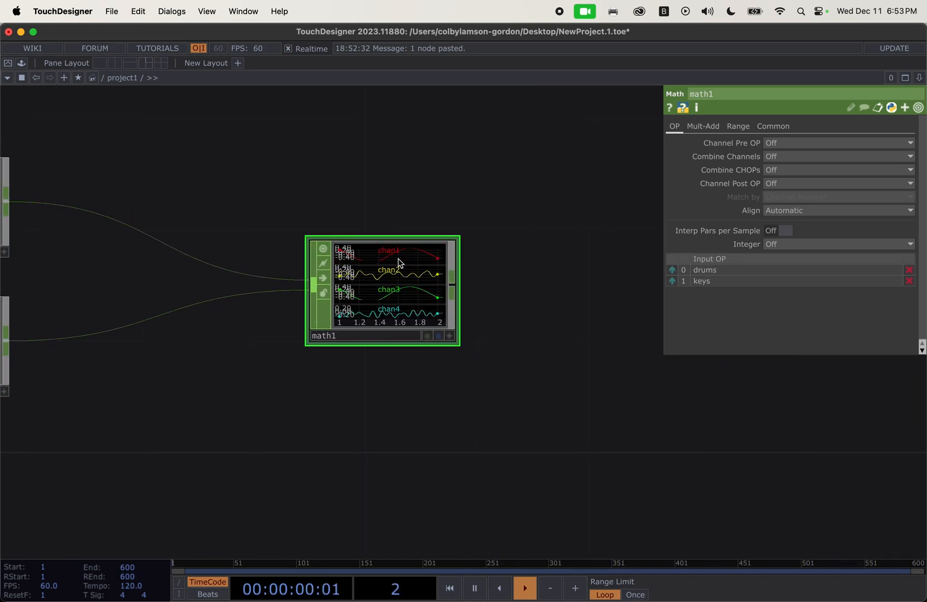
{"action": "left_click", "coordinate": [795, 170]}
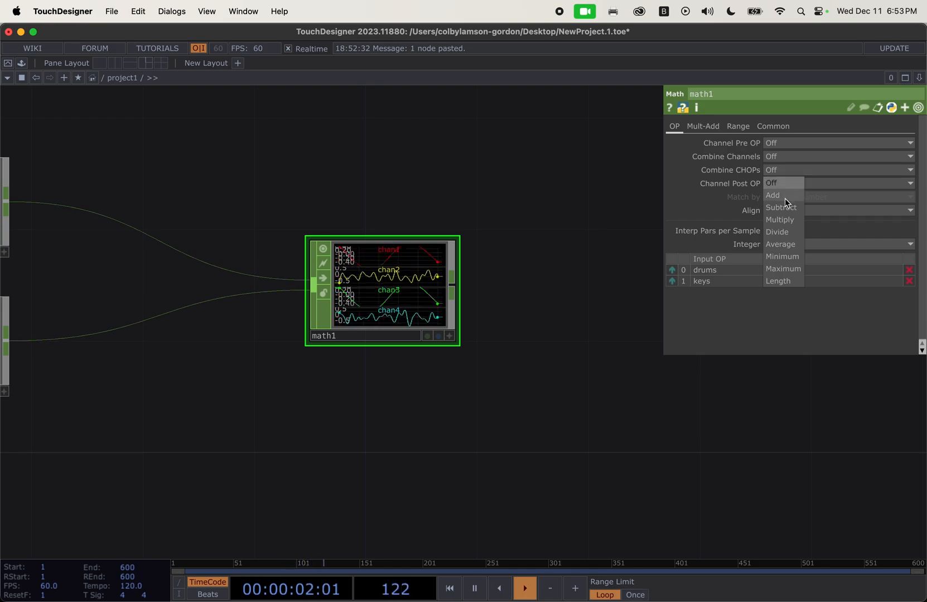
{"action": "left_click", "coordinate": [784, 196]}
Add an Audio Device Out CHOP just beyond the Math node and align it level with that node
{"action": "scroll", "coordinate": [475, 395], "scroll_direction": "down", "scroll_amount": 3}
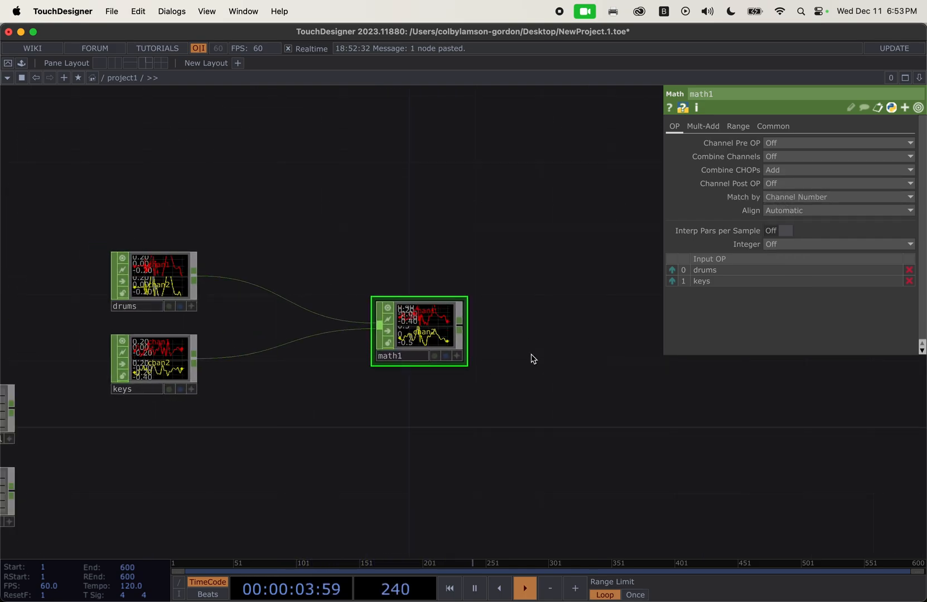
{"action": "key", "text": "Tab"}
{"action": "type", "text": "au"}
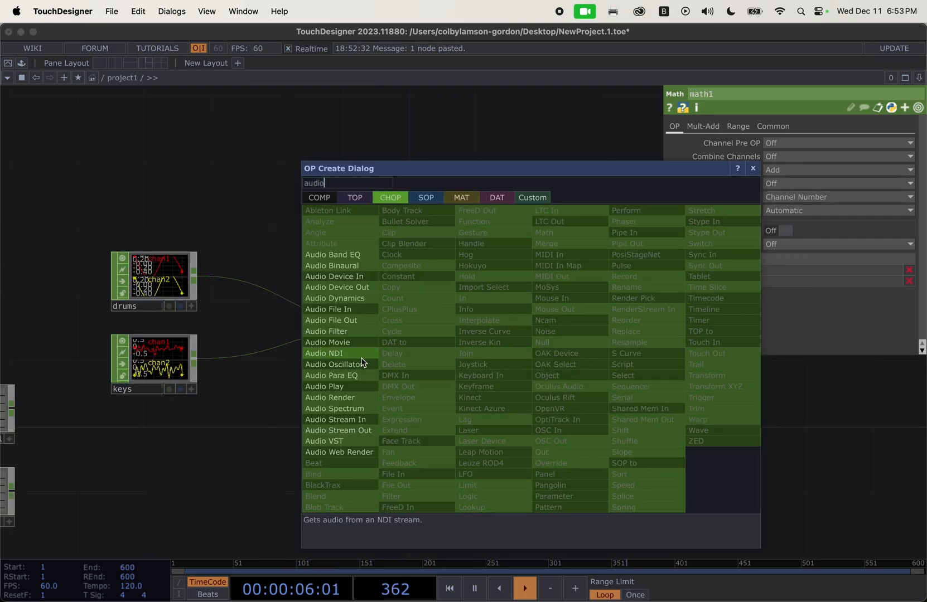
{"action": "left_click", "coordinate": [356, 289]}
{"action": "left_click", "coordinate": [586, 313]}
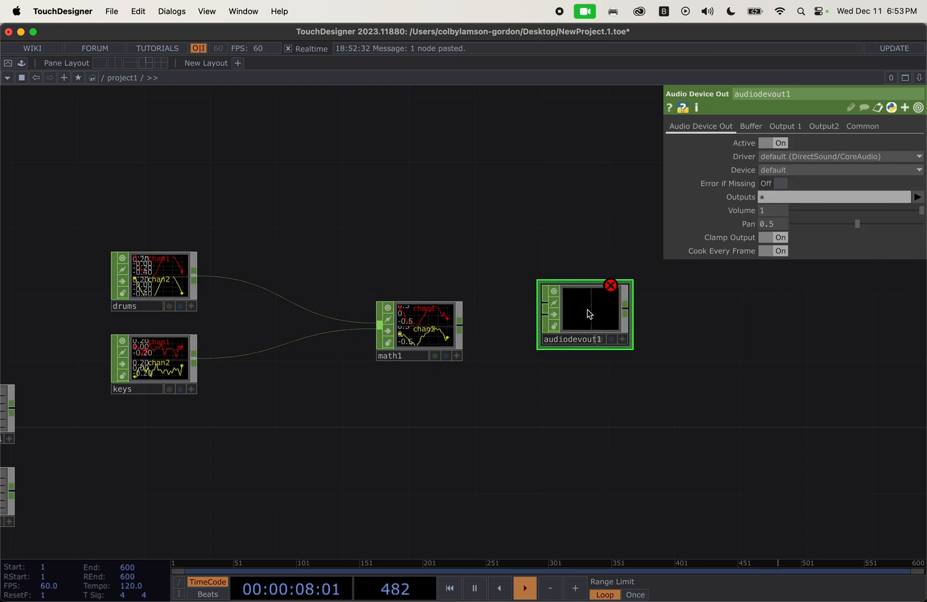
{"action": "left_click_drag", "start_coordinate": [571, 310], "coordinate": [555, 328]}
{"action": "left_click", "coordinate": [548, 329]}
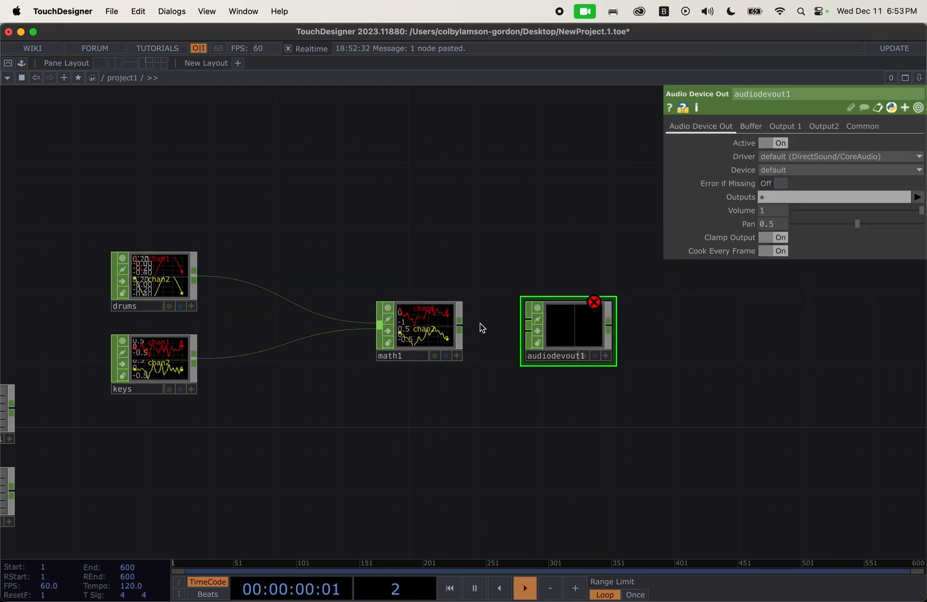
Connect the Math output to the Audio Device Out node and turn its Active parameter off
{"action": "left_click_drag", "start_coordinate": [463, 330], "coordinate": [527, 323]}
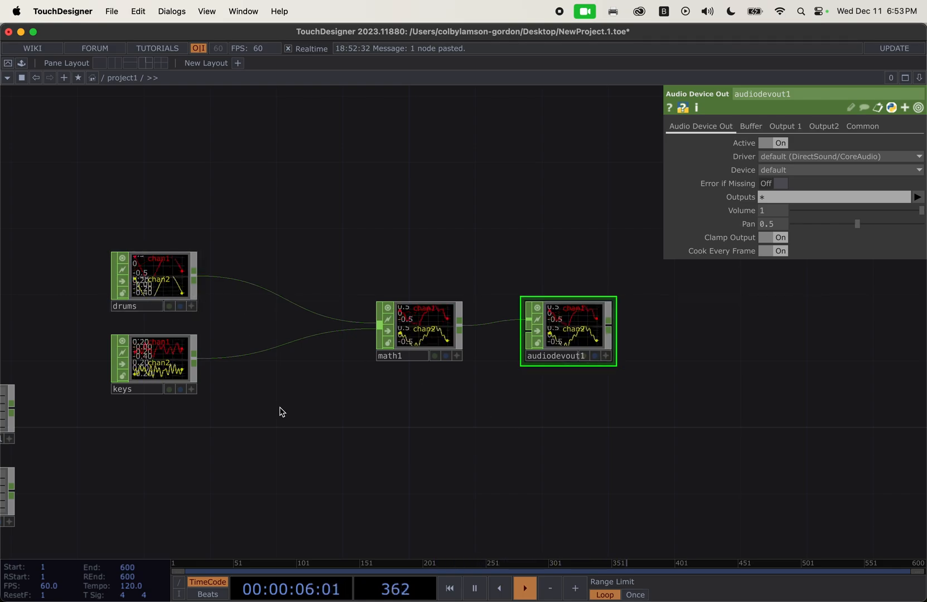
{"action": "left_click_drag", "start_coordinate": [286, 408], "coordinate": [307, 407]}
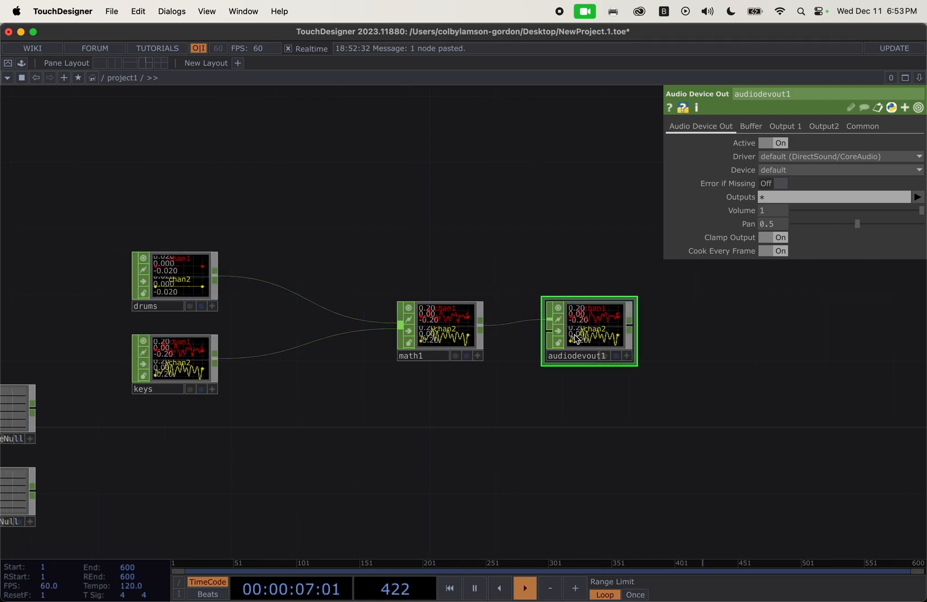
{"action": "left_click", "coordinate": [773, 142]}
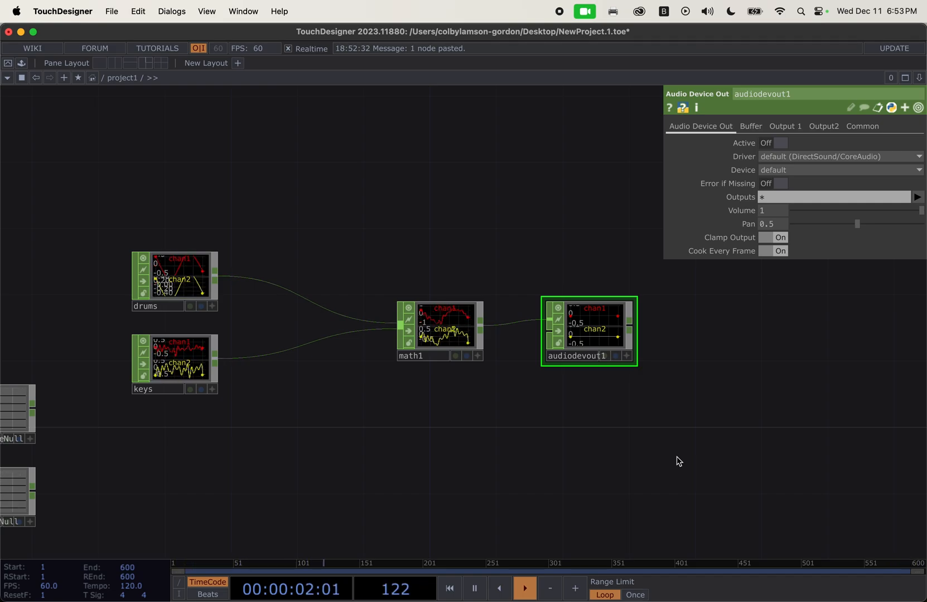
Examine the hand gesture channels in handGestureNull and its position relative to the audio nodes
{"action": "left_click_drag", "start_coordinate": [552, 460], "coordinate": [654, 436]}
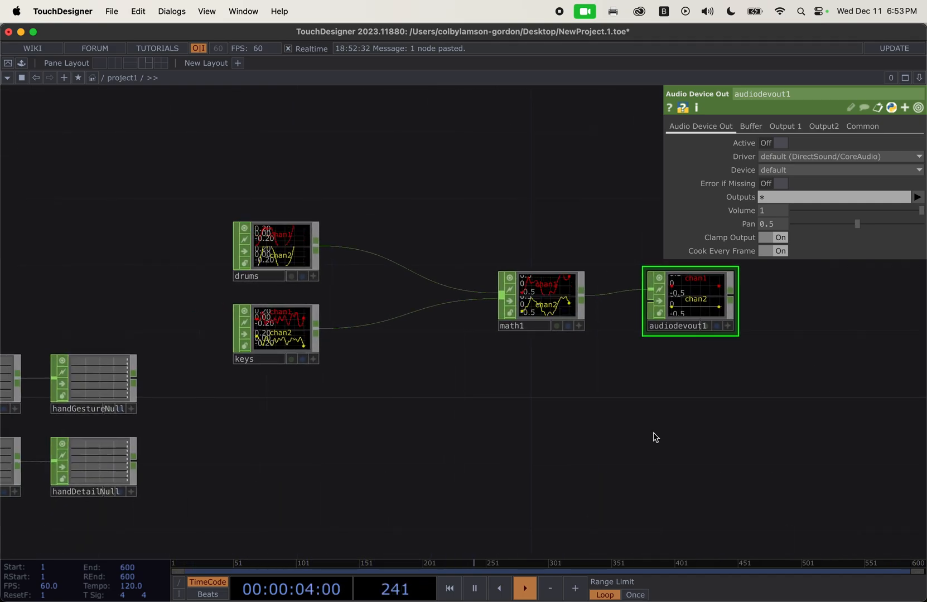
{"action": "scroll", "coordinate": [656, 438], "scroll_direction": "down", "scroll_amount": 3}
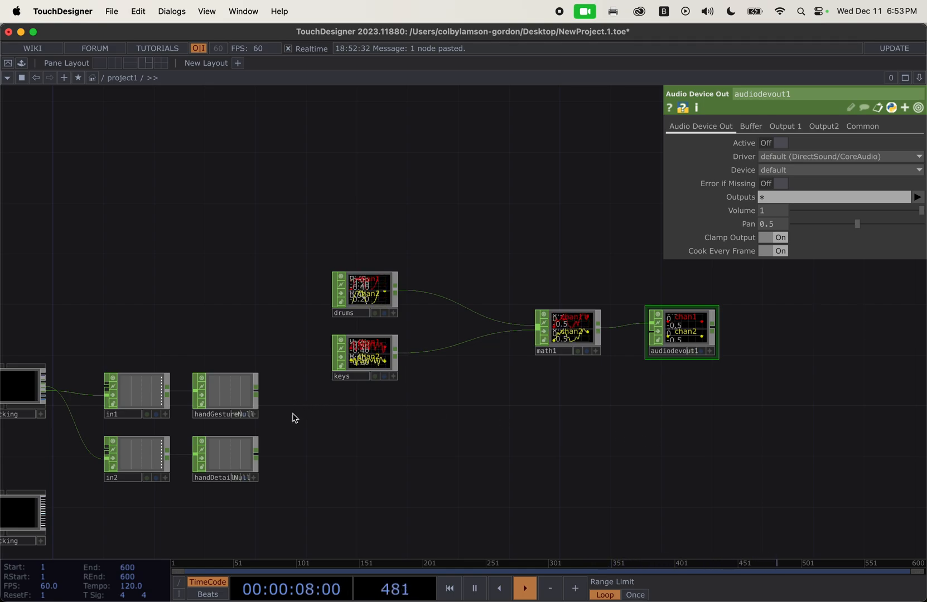
{"action": "left_click_drag", "start_coordinate": [298, 414], "coordinate": [353, 364]}
{"action": "scroll", "coordinate": [267, 374], "scroll_direction": "up", "scroll_amount": 5}
{"action": "scroll", "coordinate": [354, 364], "scroll_direction": "up", "scroll_amount": 4}
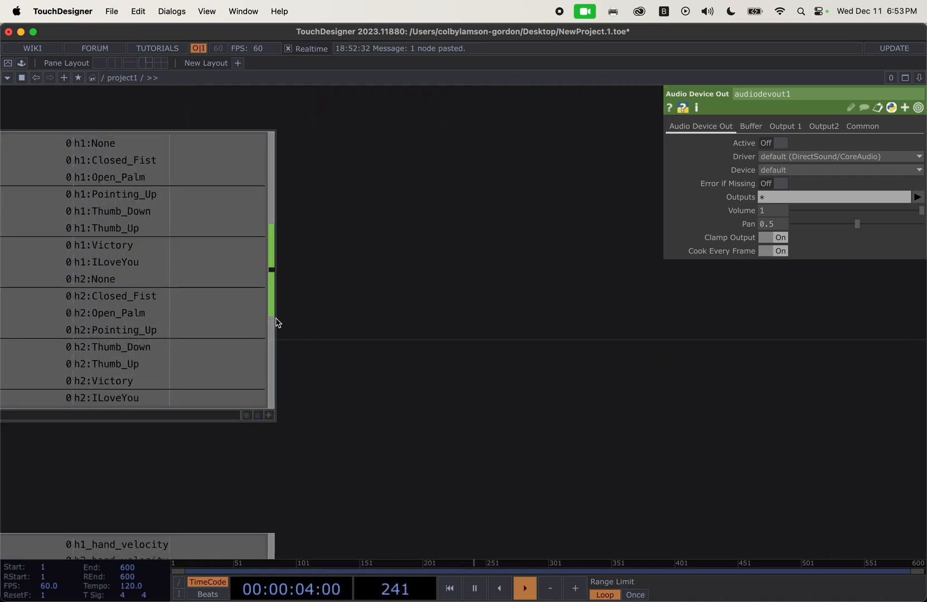
{"action": "left_click_drag", "start_coordinate": [394, 333], "coordinate": [379, 445]}
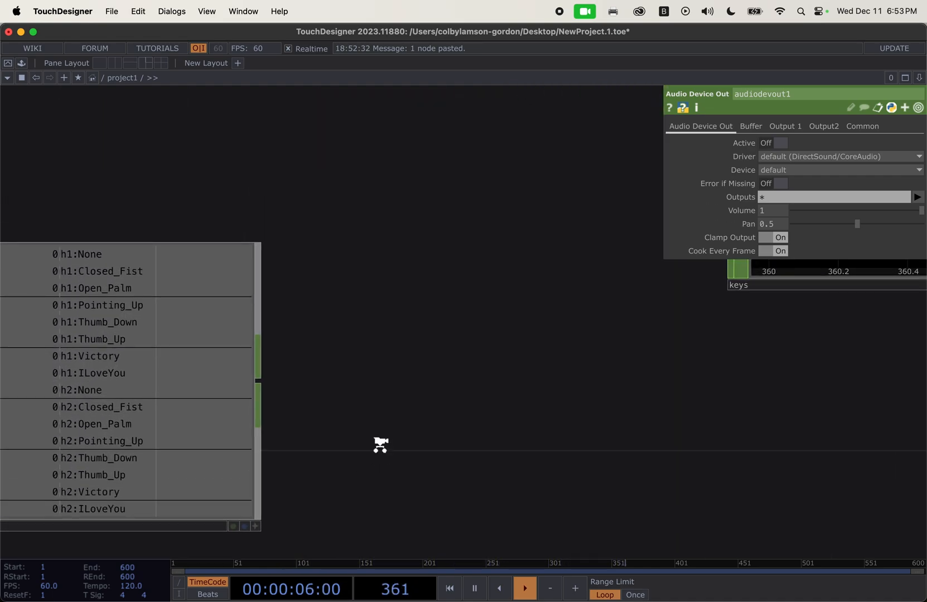
{"action": "scroll", "coordinate": [381, 445], "scroll_direction": "down", "scroll_amount": 2}
{"action": "left_click_drag", "start_coordinate": [540, 419], "coordinate": [449, 470]}
{"action": "scroll", "coordinate": [449, 470], "scroll_direction": "down", "scroll_amount": 4}
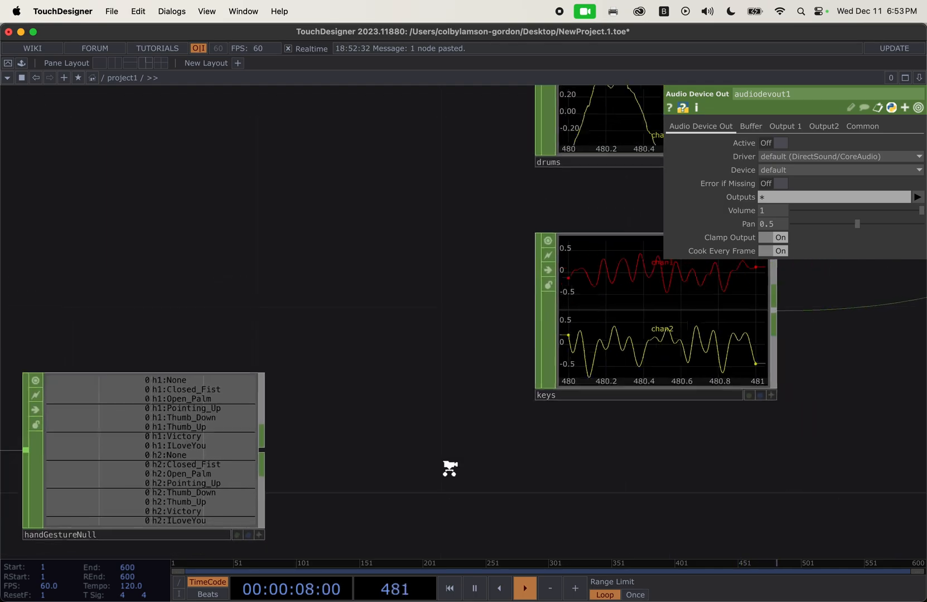
{"action": "left_click_drag", "start_coordinate": [317, 407], "coordinate": [329, 331]}
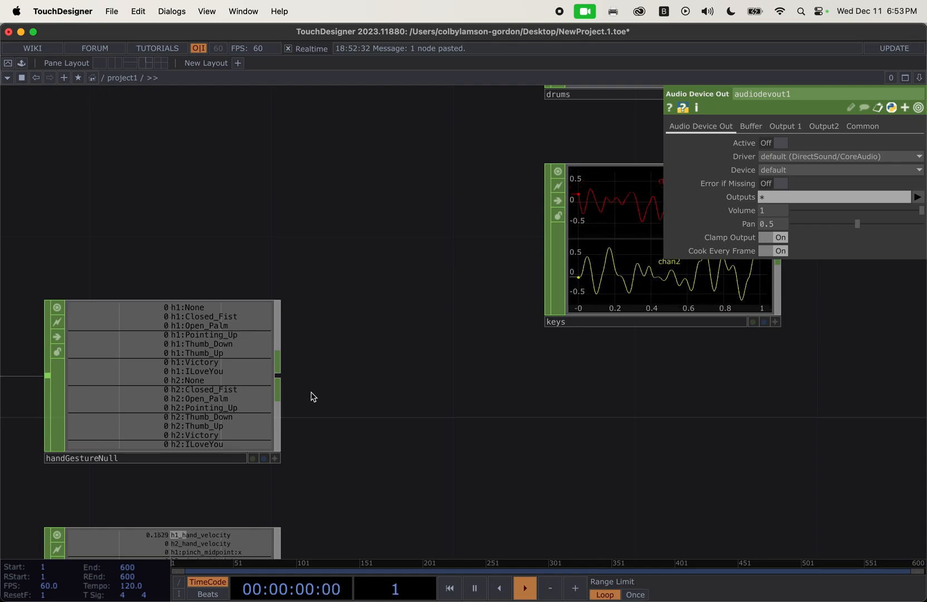
{"action": "scroll", "coordinate": [384, 386], "scroll_direction": "down", "scroll_amount": 2}
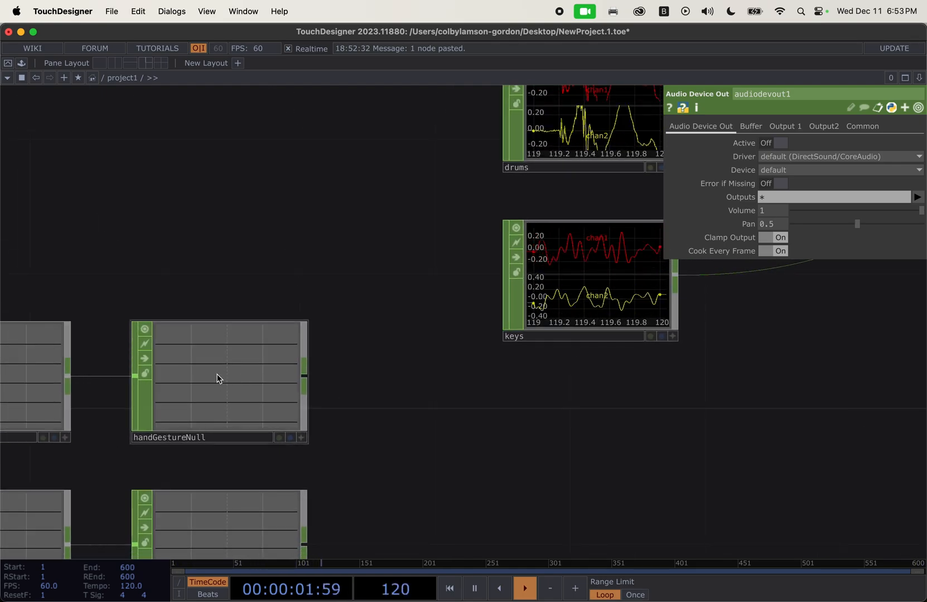
{"action": "scroll", "coordinate": [217, 376], "scroll_direction": "up", "scroll_amount": 2}
{"action": "left_click_drag", "start_coordinate": [471, 375], "coordinate": [396, 392]}
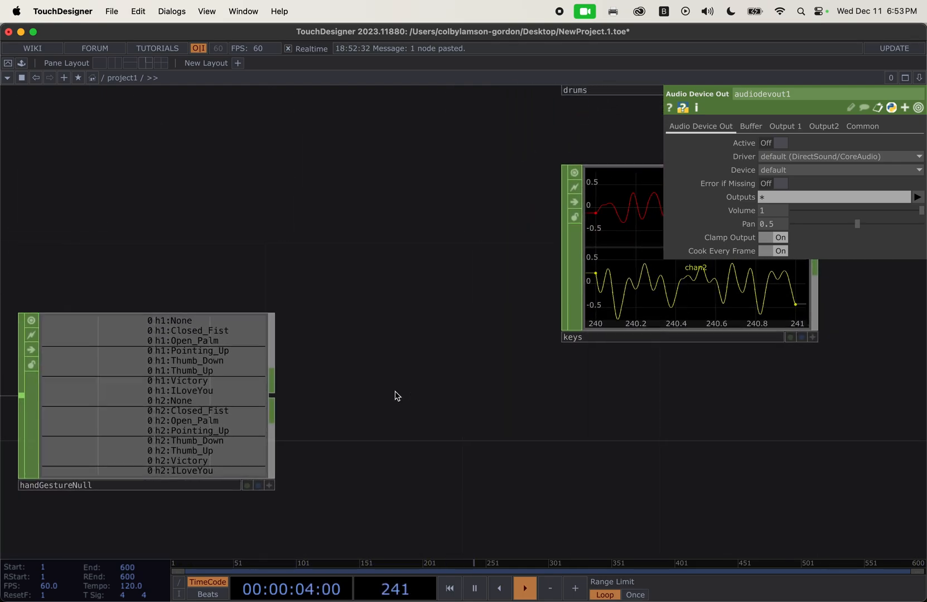
Link the h1:Open_Palm channel of handGestureNull to the Play parameter of drums as a CHOP Reference
{"action": "scroll", "coordinate": [395, 394], "scroll_direction": "down", "scroll_amount": 2}
{"action": "left_click", "coordinate": [603, 121]}
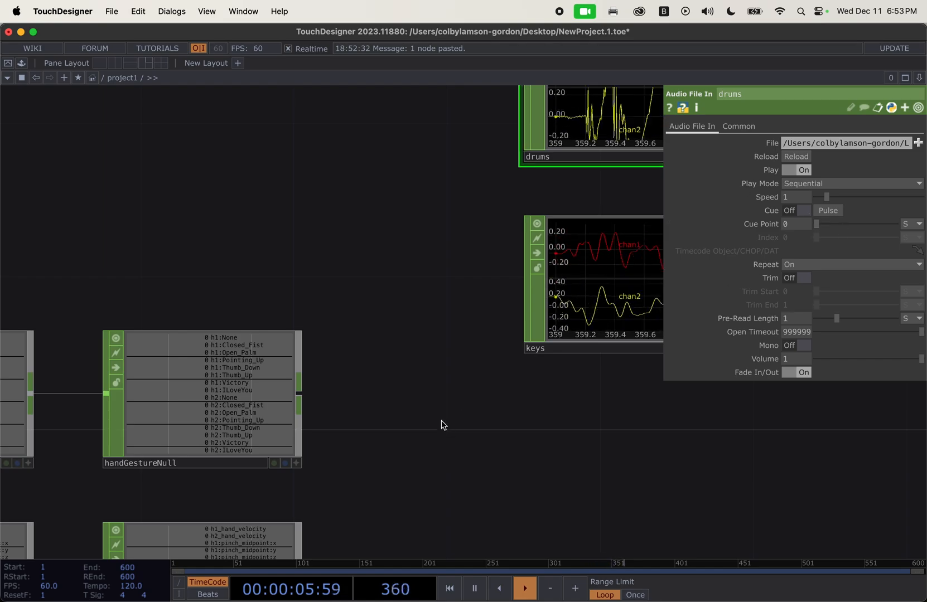
{"action": "left_click", "coordinate": [297, 464]}
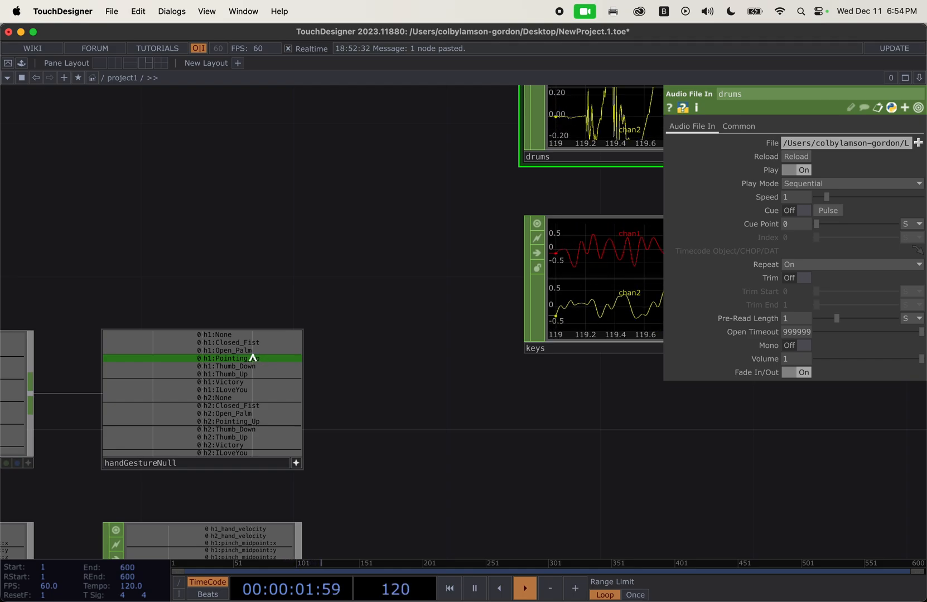
{"action": "left_click_drag", "start_coordinate": [233, 357], "coordinate": [488, 289]}
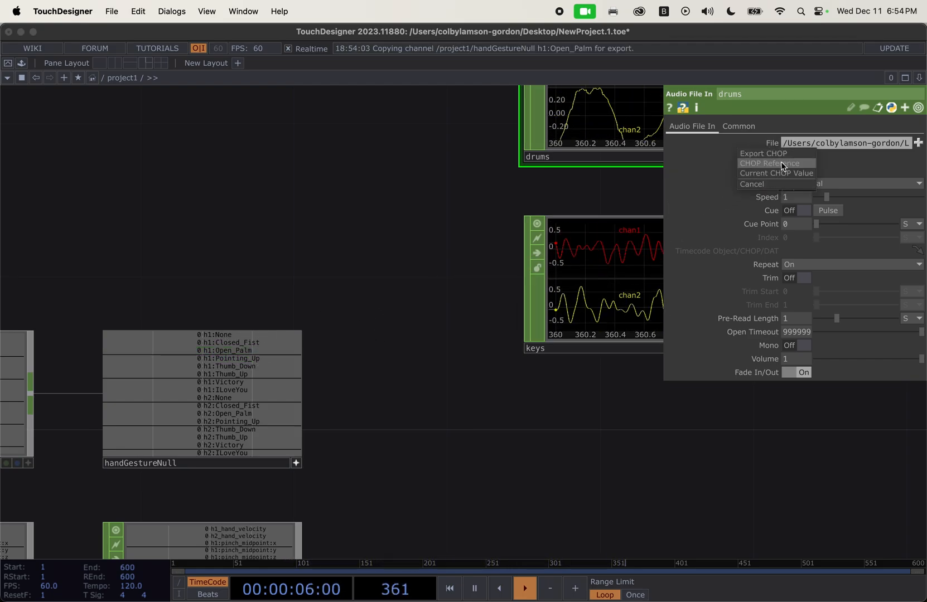
{"action": "left_click", "coordinate": [782, 164]}
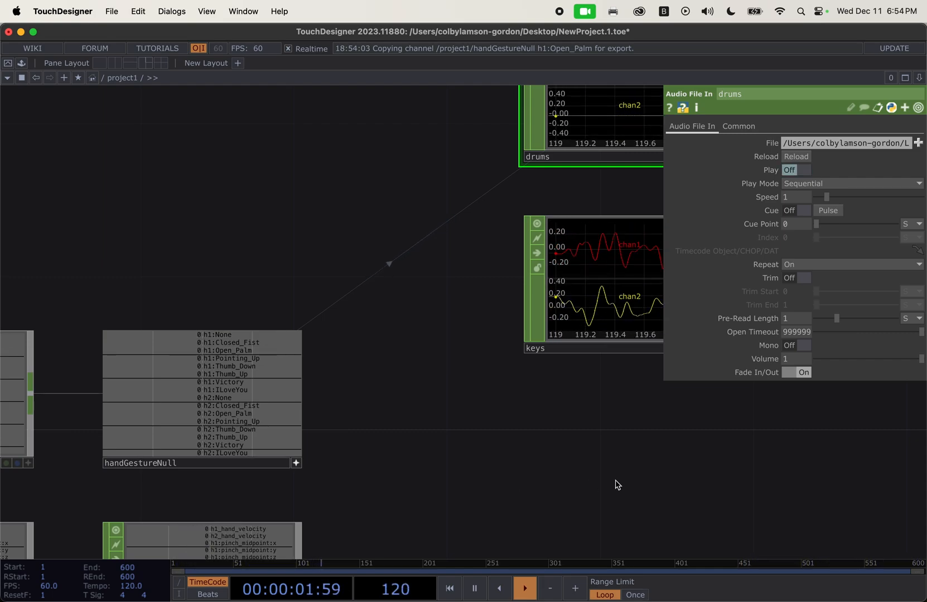
Link the h2:Open_Palm channel of handGestureNull to the Play parameter of keys as a CHOP Reference
{"action": "left_click_drag", "start_coordinate": [625, 482], "coordinate": [403, 489]}
{"action": "scroll", "coordinate": [403, 490], "scroll_direction": "down", "scroll_amount": 5}
{"action": "left_click_drag", "start_coordinate": [618, 492], "coordinate": [693, 488]}
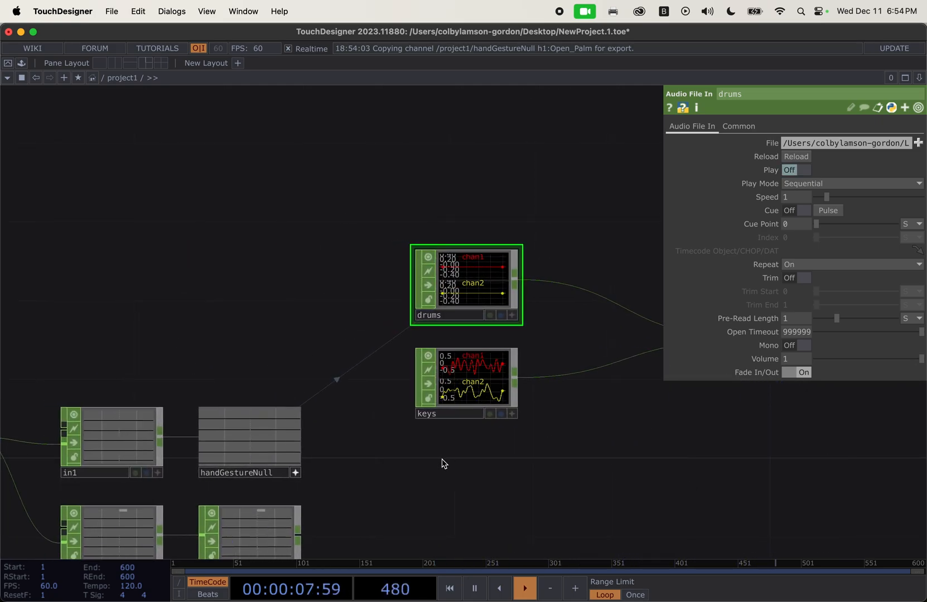
{"action": "left_click_drag", "start_coordinate": [399, 497], "coordinate": [435, 434]}
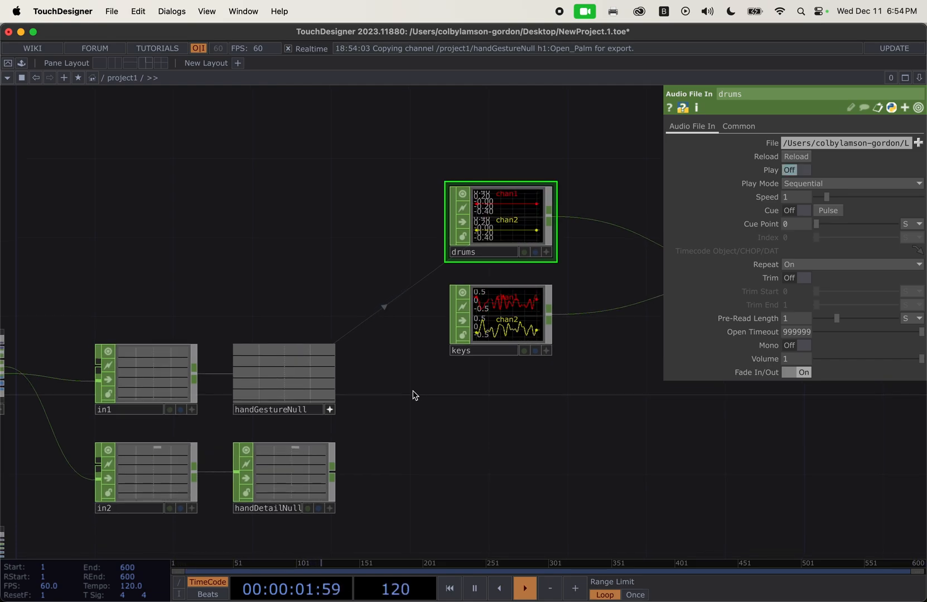
{"action": "left_click_drag", "start_coordinate": [413, 392], "coordinate": [589, 424]}
{"action": "scroll", "coordinate": [590, 425], "scroll_direction": "down", "scroll_amount": 2}
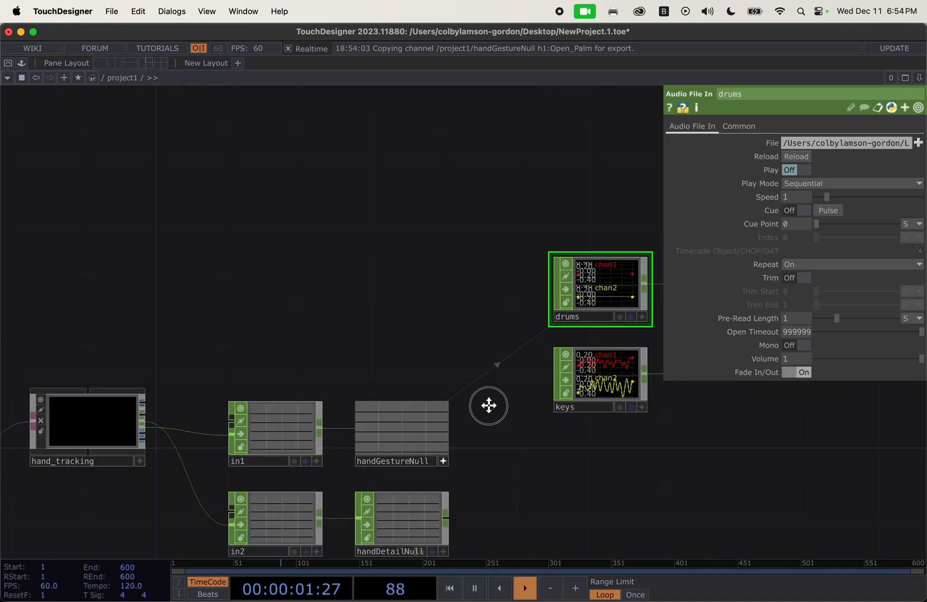
{"action": "left_click_drag", "start_coordinate": [489, 406], "coordinate": [464, 346]}
{"action": "scroll", "coordinate": [468, 374], "scroll_direction": "up", "scroll_amount": 5}
{"action": "left_click_drag", "start_coordinate": [458, 392], "coordinate": [411, 329]}
{"action": "scroll", "coordinate": [379, 290], "scroll_direction": "up", "scroll_amount": 5}
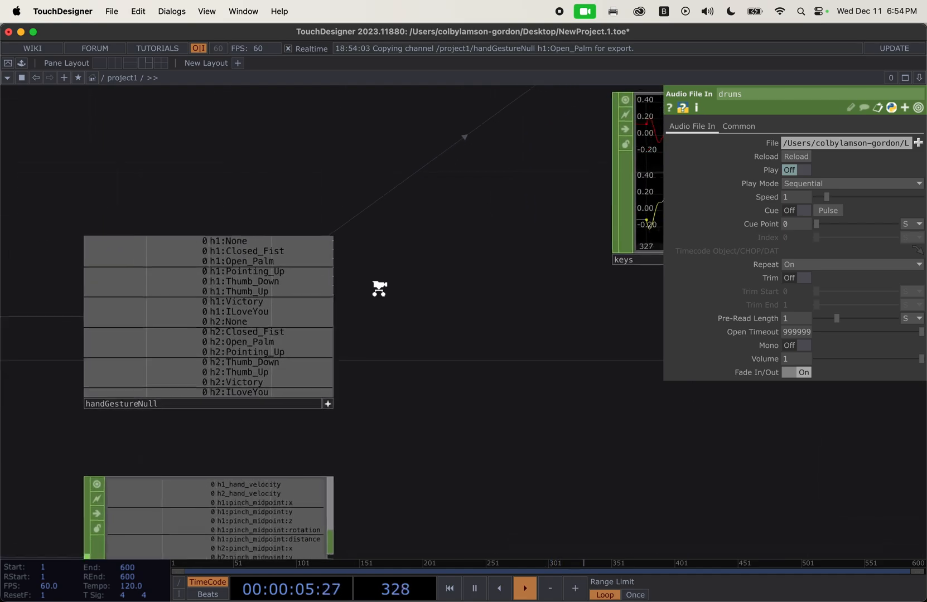
{"action": "left_click_drag", "start_coordinate": [482, 338], "coordinate": [329, 393]}
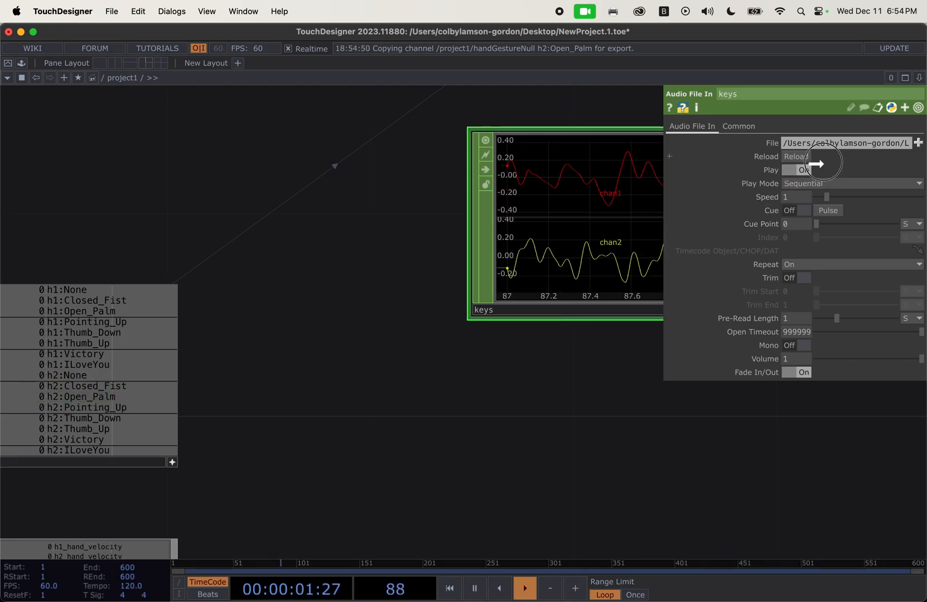
{"action": "left_click_drag", "start_coordinate": [775, 168], "coordinate": [774, 168]}
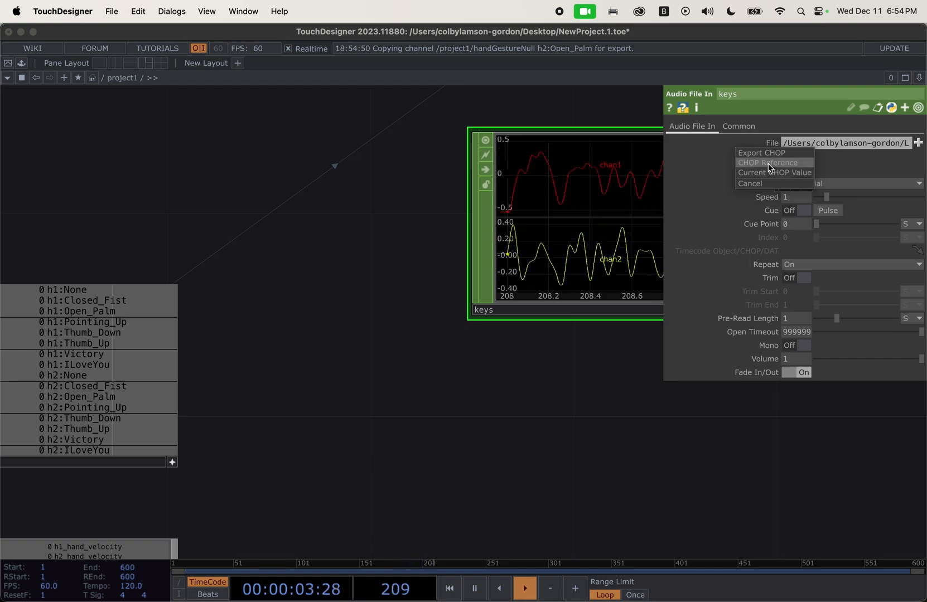
{"action": "left_click", "coordinate": [769, 163]}
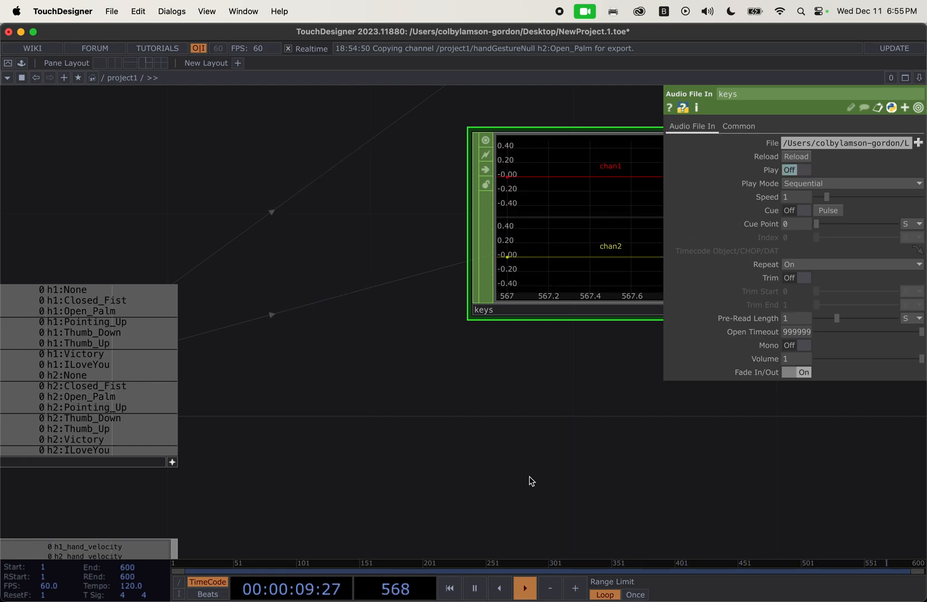
Test open-palm gestures and examine how handGestureNull drives the drums and keys nodes
{"action": "left_click_drag", "start_coordinate": [530, 481], "coordinate": [559, 484]}
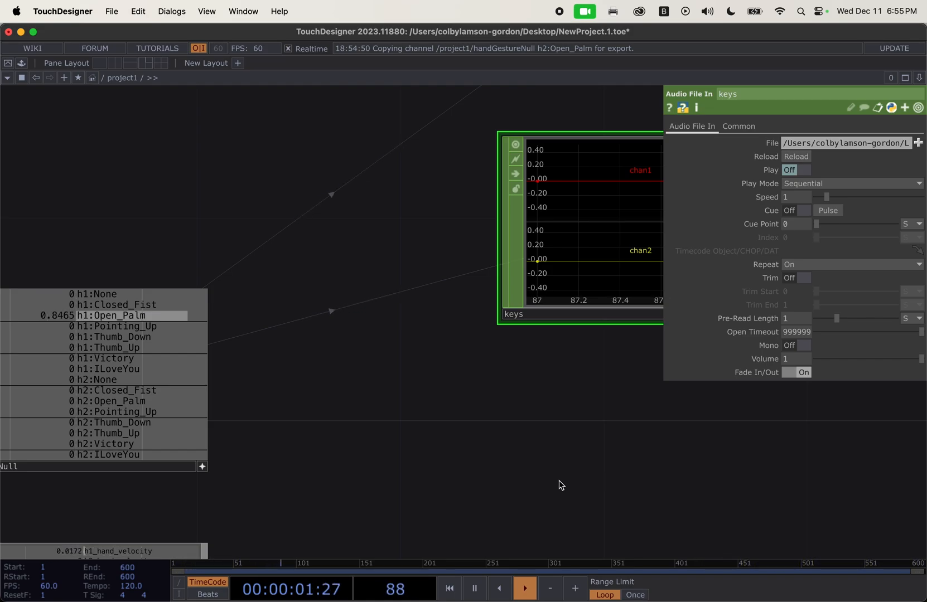
{"action": "scroll", "coordinate": [559, 483], "scroll_direction": "down", "scroll_amount": 3}
{"action": "scroll", "coordinate": [610, 477], "scroll_direction": "left", "scroll_amount": 3}
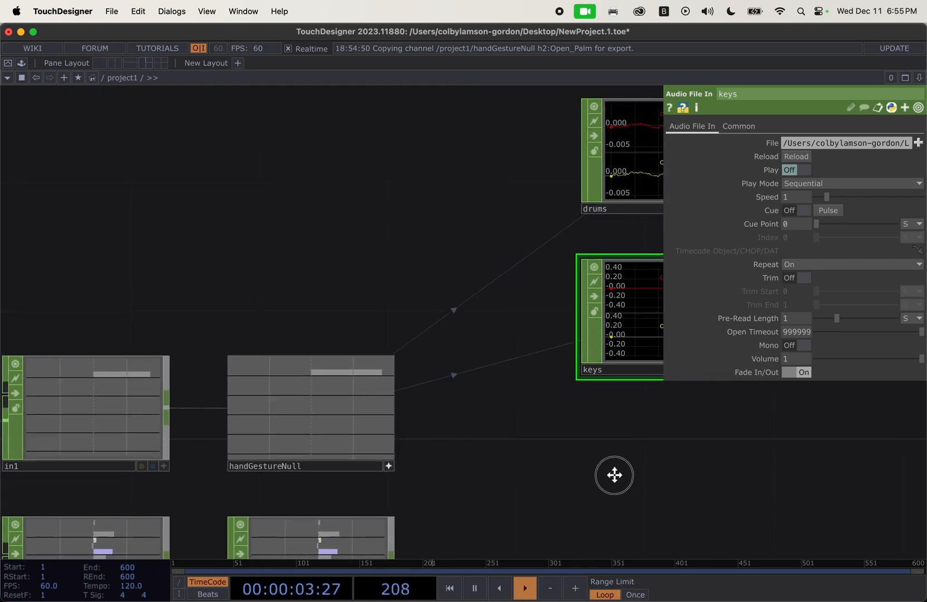
{"action": "left_click_drag", "start_coordinate": [614, 476], "coordinate": [614, 476]}
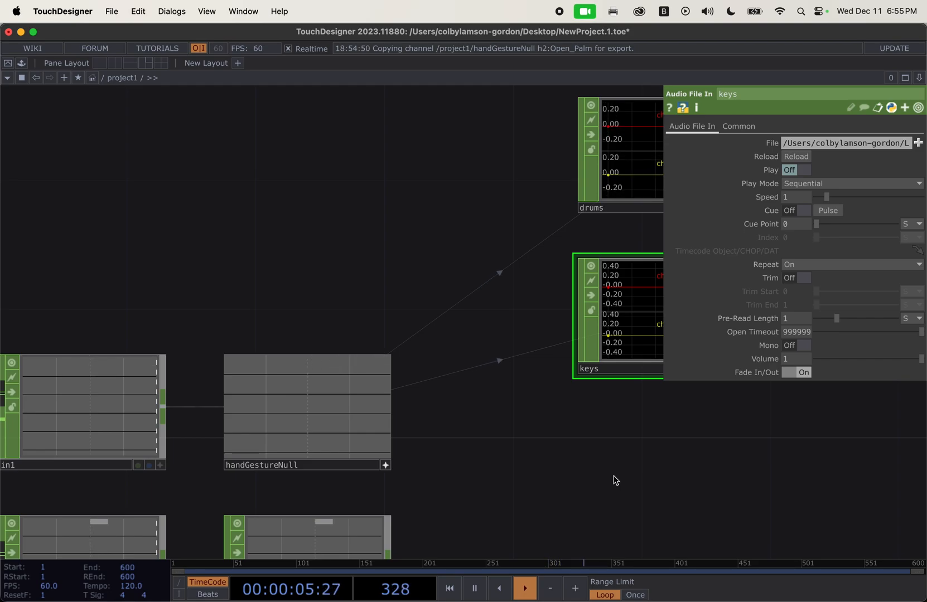
{"action": "scroll", "coordinate": [614, 476], "scroll_direction": "down", "scroll_amount": 4}
{"action": "left_click_drag", "start_coordinate": [701, 476], "coordinate": [628, 462]}
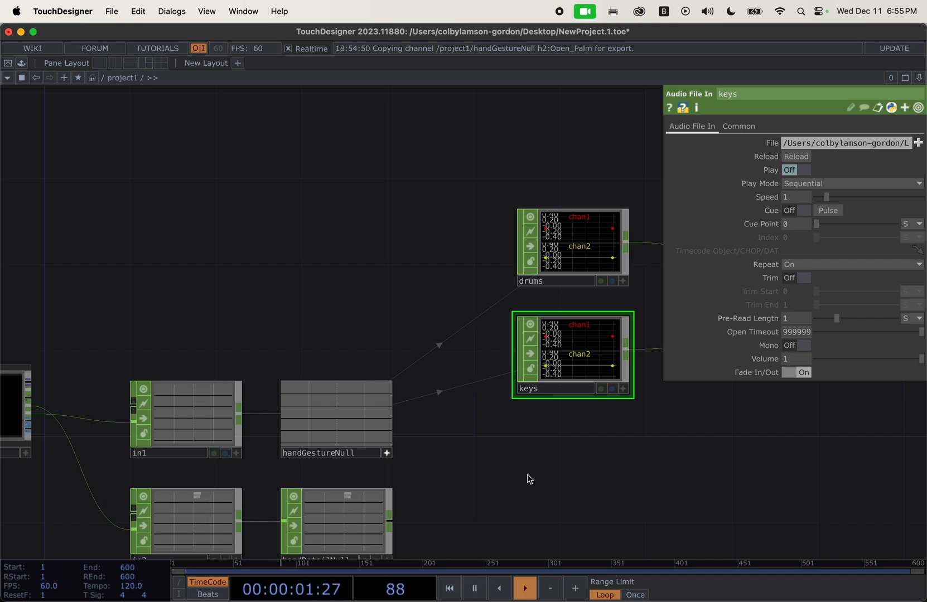
{"action": "left_click_drag", "start_coordinate": [529, 479], "coordinate": [467, 332]}
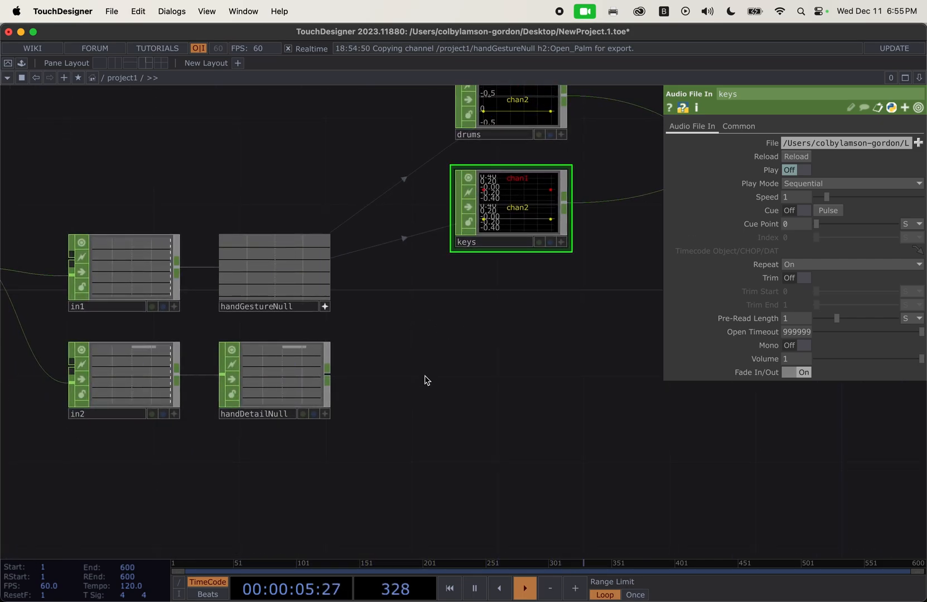
{"action": "scroll", "coordinate": [404, 387], "scroll_direction": "up", "scroll_amount": 2}
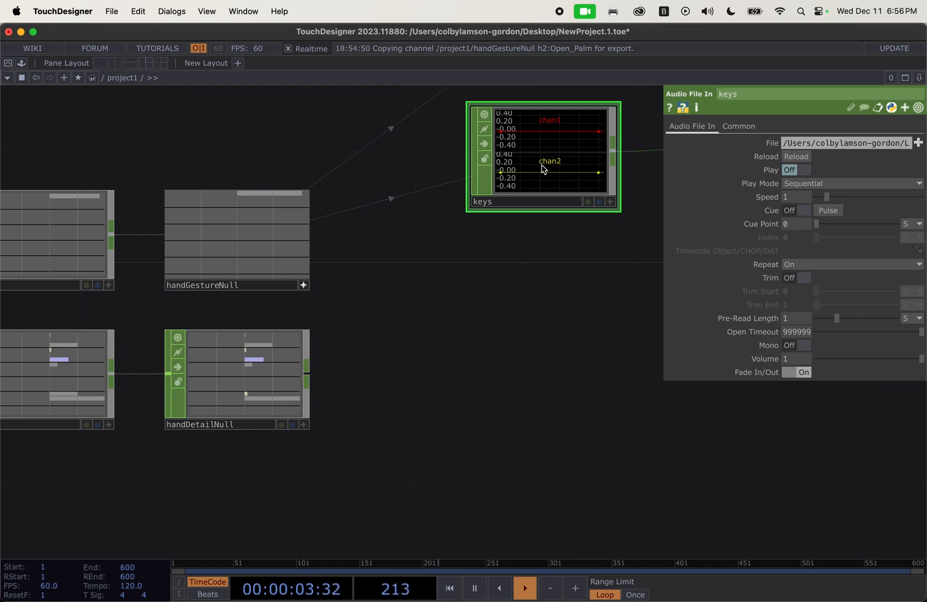
{"action": "scroll", "coordinate": [533, 319], "scroll_direction": "up", "scroll_amount": 5}
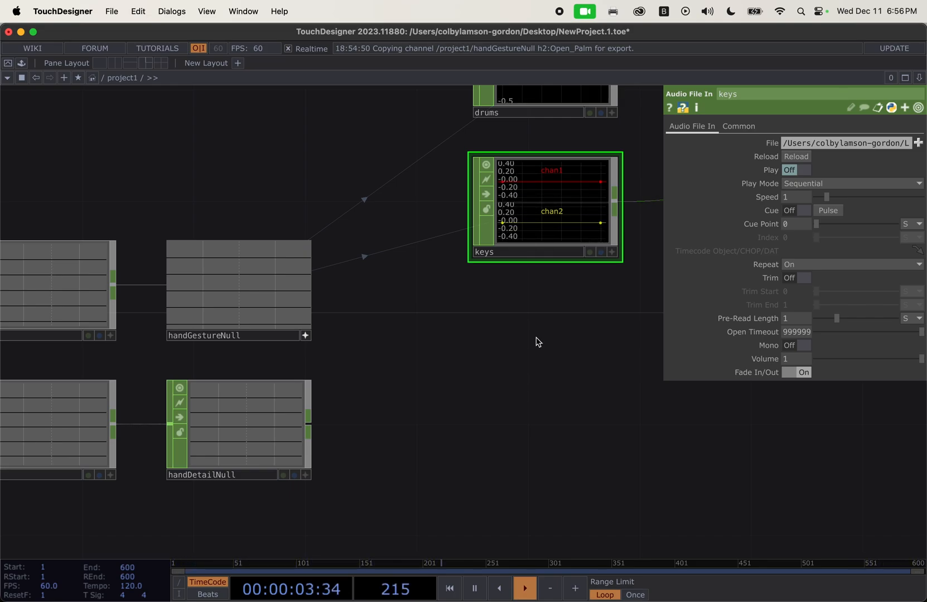
{"action": "scroll", "coordinate": [537, 342], "scroll_direction": "up", "scroll_amount": 3}
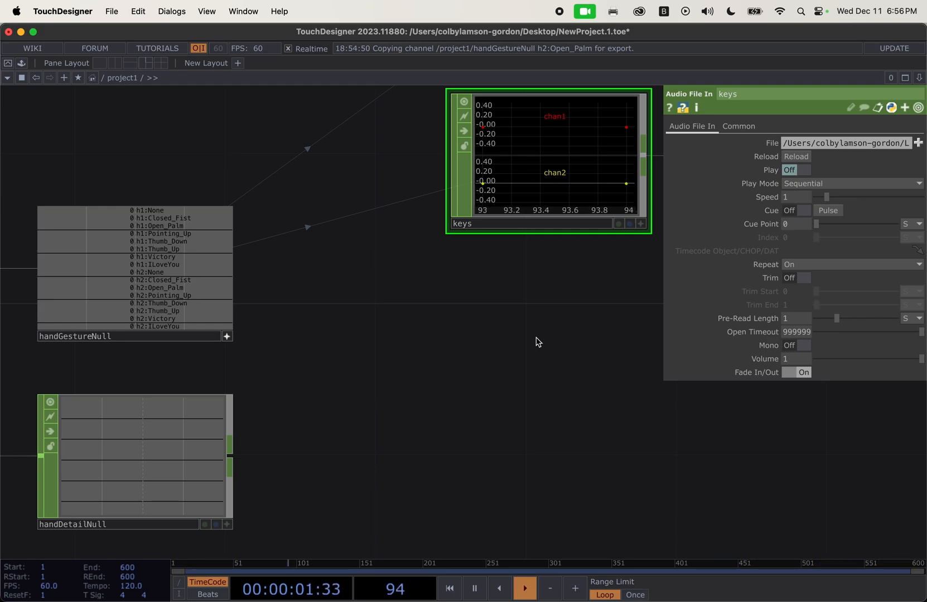
Examine the velocity, pinch midpoint, hand distance and Leftness/Rightness channels in handDetailNull alongside the hand_tracking preview
{"action": "left_click_drag", "start_coordinate": [281, 420], "coordinate": [327, 318]}
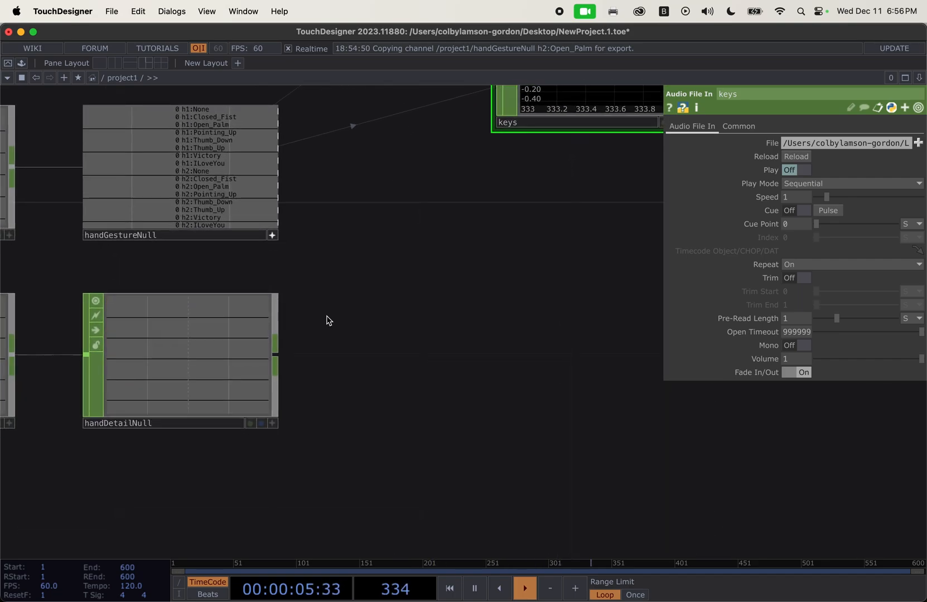
{"action": "scroll", "coordinate": [286, 292], "scroll_direction": "up", "scroll_amount": 3}
{"action": "scroll", "coordinate": [287, 292], "scroll_direction": "up", "scroll_amount": 2}
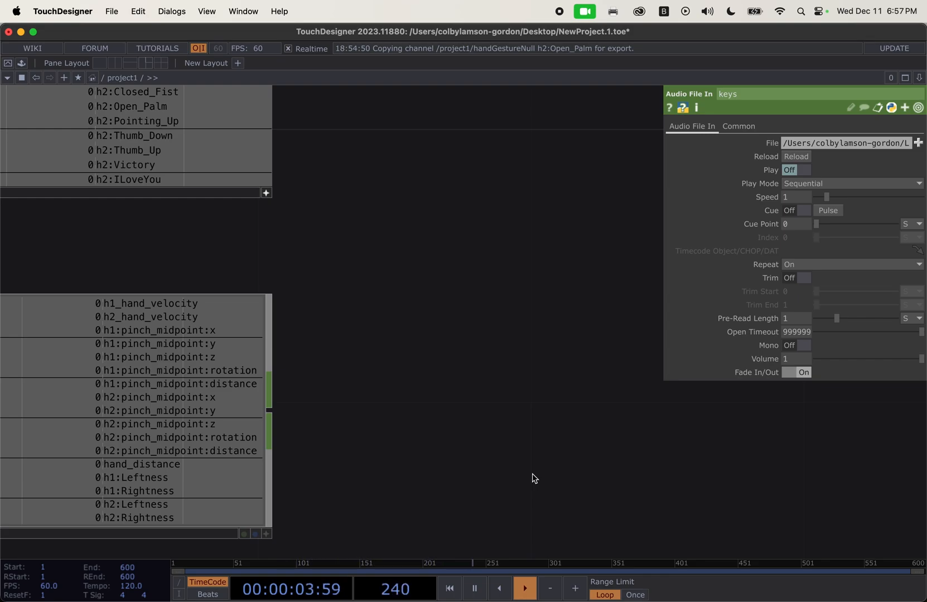
{"action": "scroll", "coordinate": [534, 476], "scroll_direction": "down", "scroll_amount": 5}
{"action": "left_click_drag", "start_coordinate": [534, 475], "coordinate": [726, 480]}
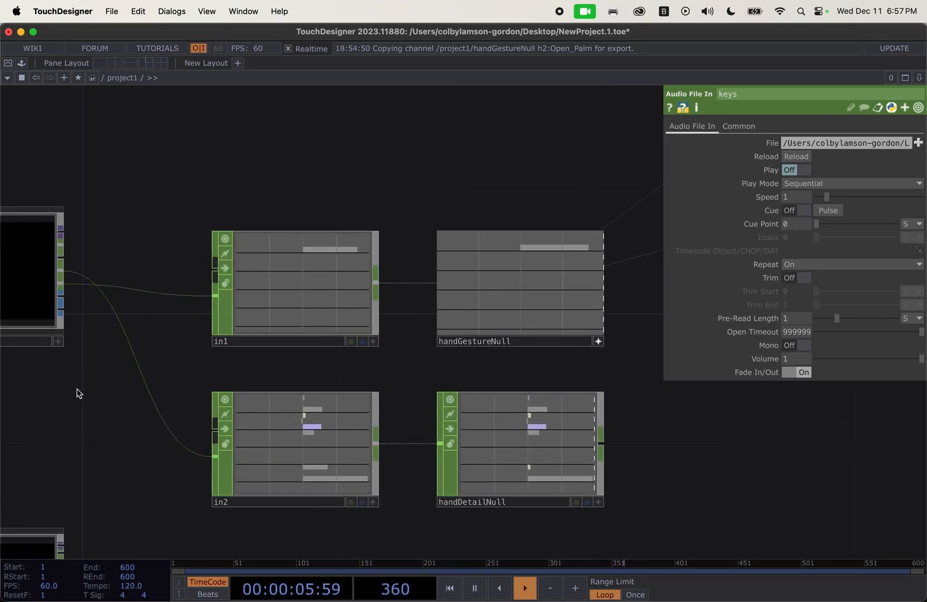
{"action": "left_click_drag", "start_coordinate": [78, 394], "coordinate": [288, 439]}
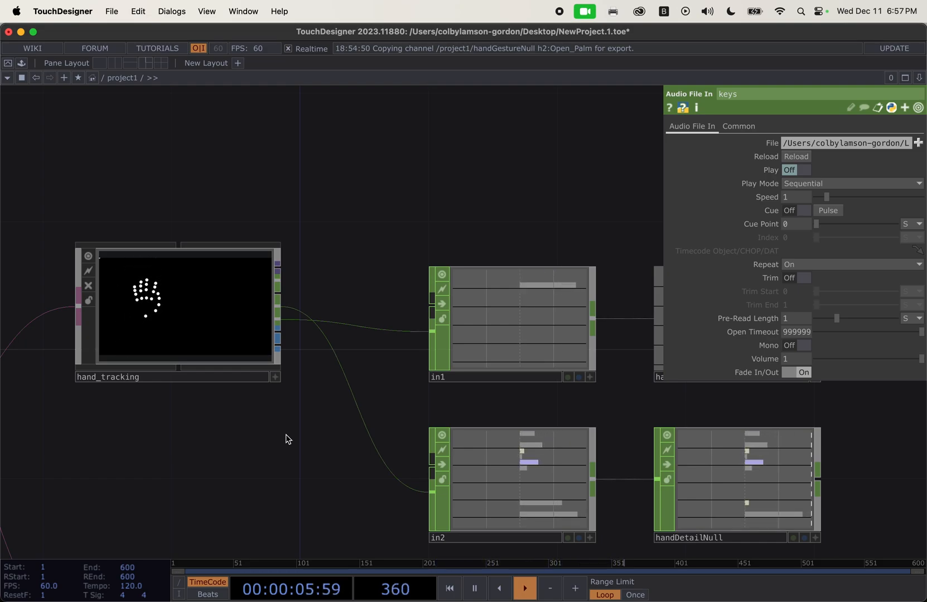
{"action": "left_click_drag", "start_coordinate": [884, 489], "coordinate": [581, 482]}
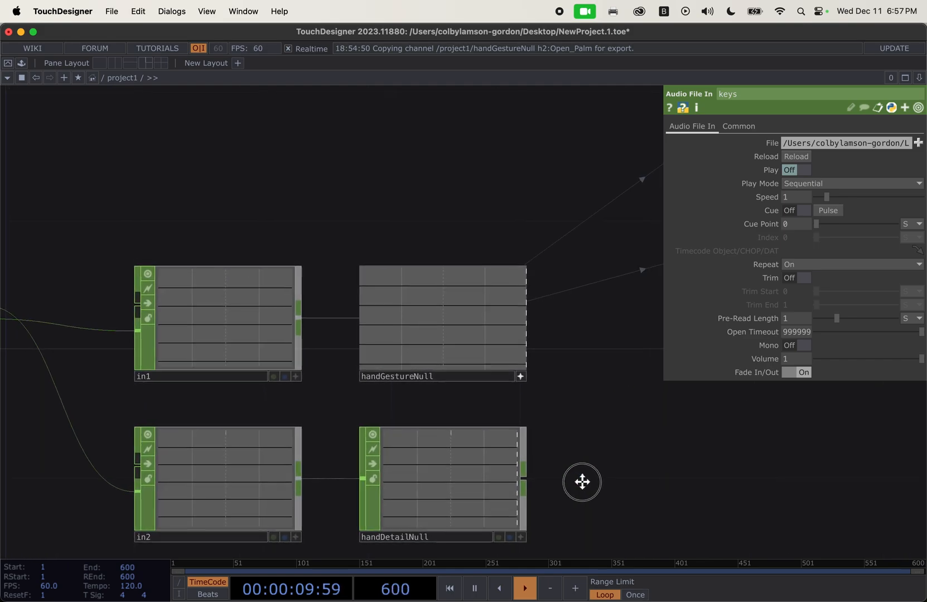
{"action": "left_click_drag", "start_coordinate": [590, 445], "coordinate": [482, 387]}
{"action": "scroll", "coordinate": [481, 388], "scroll_direction": "up", "scroll_amount": 2}
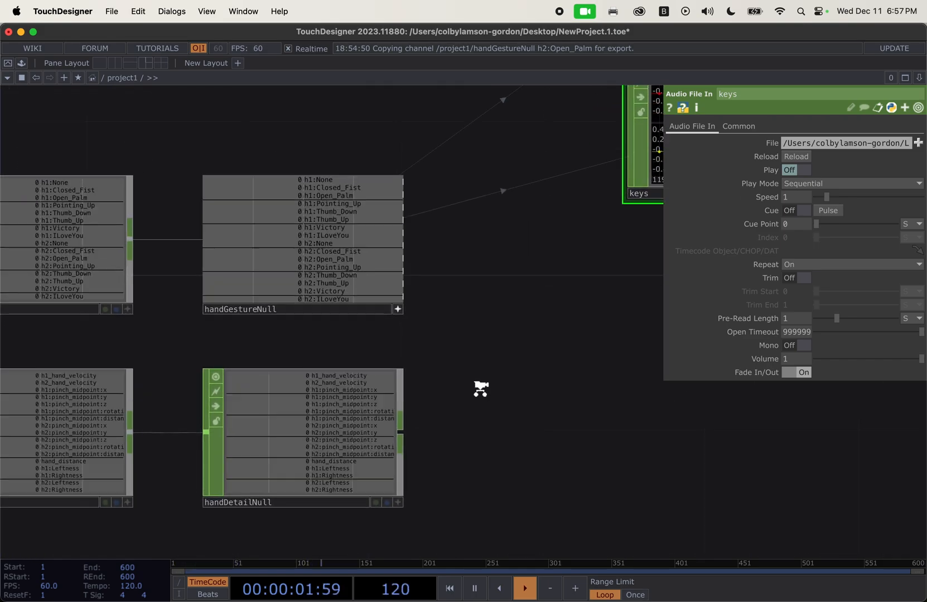
{"action": "scroll", "coordinate": [480, 389], "scroll_direction": "up", "scroll_amount": 3}
{"action": "left_click_drag", "start_coordinate": [476, 437], "coordinate": [396, 390]}
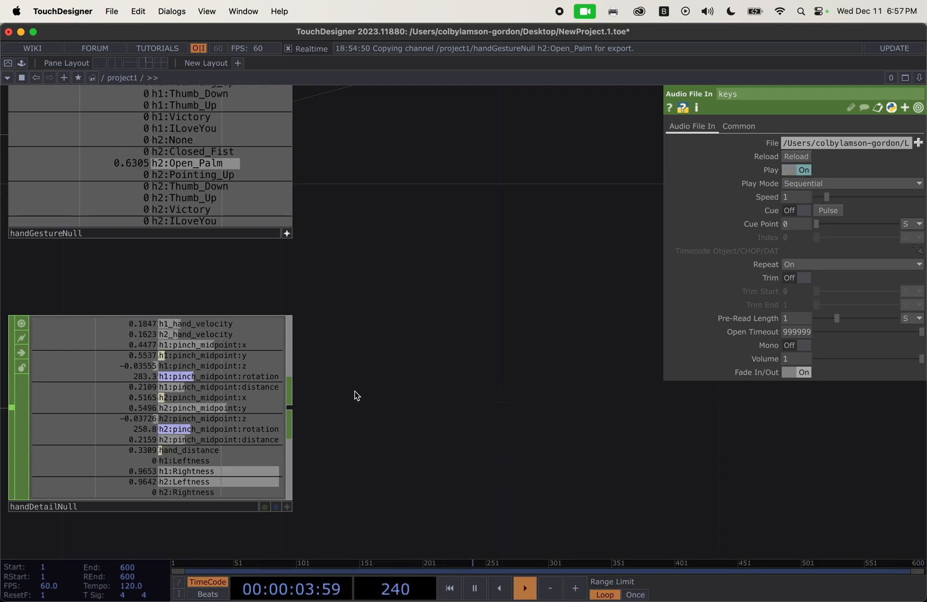
{"action": "scroll", "coordinate": [357, 395], "scroll_direction": "down", "scroll_amount": 5}
{"action": "left_click_drag", "start_coordinate": [368, 397], "coordinate": [759, 465]}
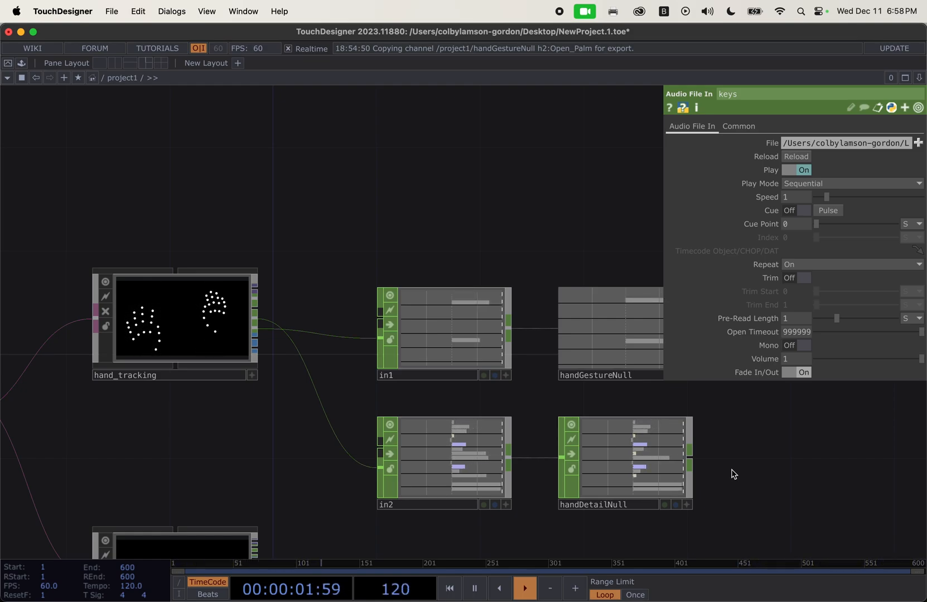
Switch the active viewer from handGestureNull to handDetailNull and link h2:pinch_midpoint:y to the Speed parameter of keys as a CHOP Reference
{"action": "left_click_drag", "start_coordinate": [731, 470], "coordinate": [413, 502]}
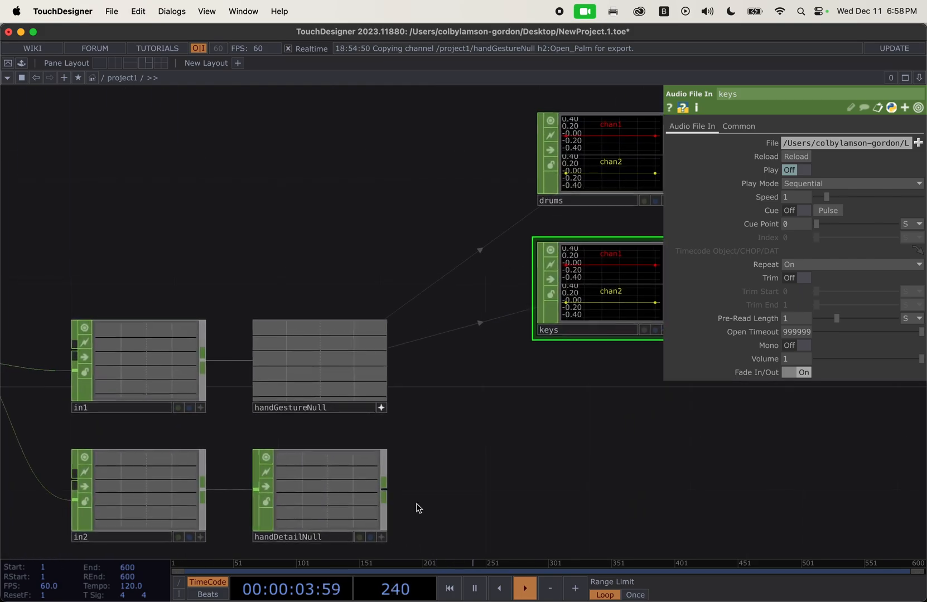
{"action": "left_click_drag", "start_coordinate": [540, 502], "coordinate": [539, 503]}
{"action": "scroll", "coordinate": [363, 466], "scroll_direction": "up", "scroll_amount": 5}
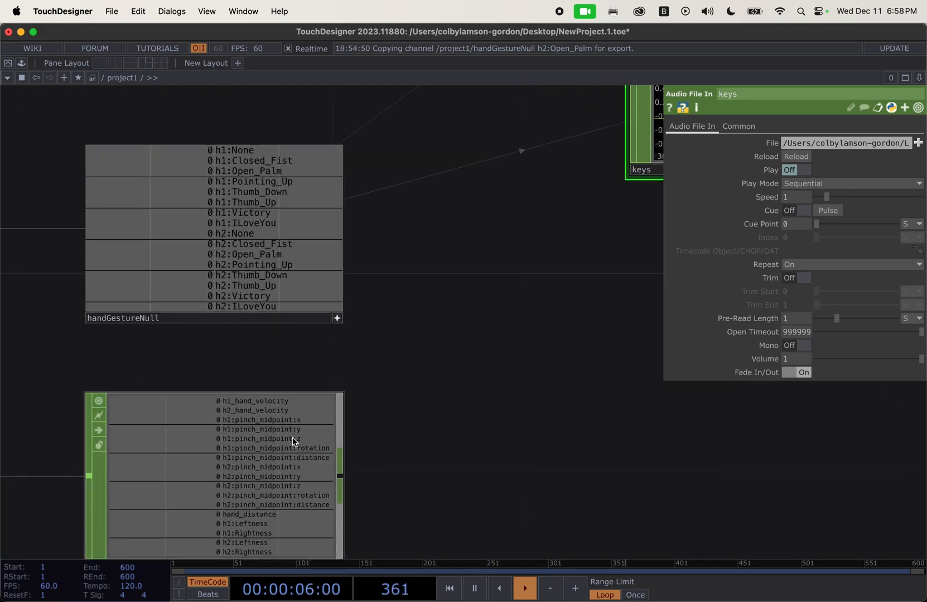
{"action": "left_click_drag", "start_coordinate": [525, 460], "coordinate": [426, 467]}
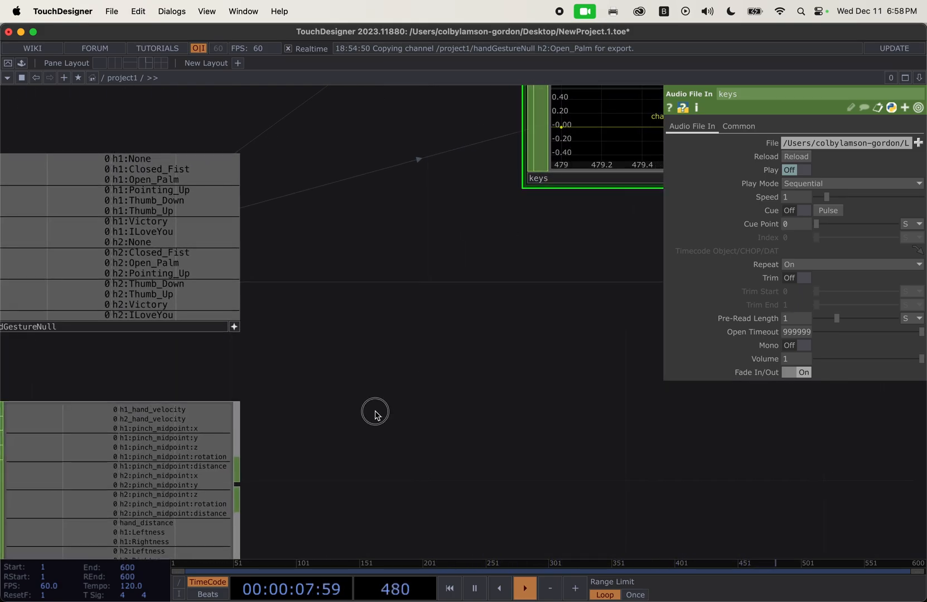
{"action": "left_click_drag", "start_coordinate": [374, 411], "coordinate": [444, 366]}
{"action": "scroll", "coordinate": [362, 503], "scroll_direction": "down", "scroll_amount": 3}
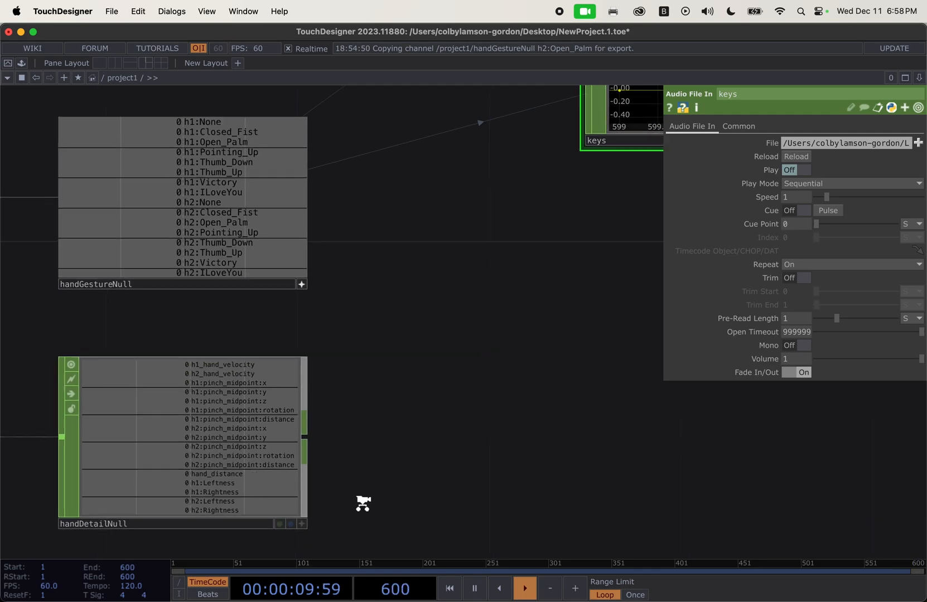
{"action": "scroll", "coordinate": [284, 453], "scroll_direction": "up", "scroll_amount": 2}
{"action": "scroll", "coordinate": [283, 452], "scroll_direction": "up", "scroll_amount": 1}
{"action": "left_click", "coordinate": [314, 291]}
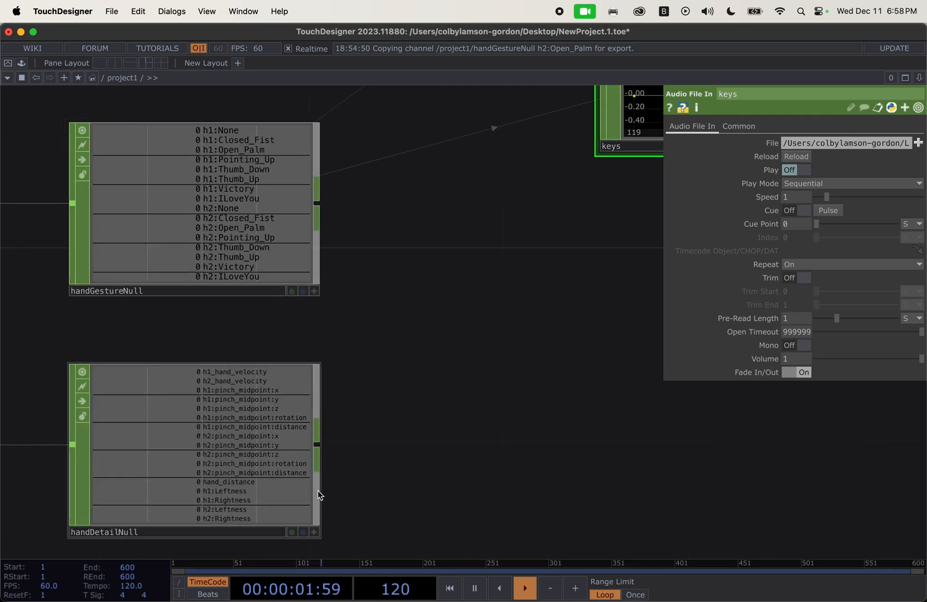
{"action": "left_click", "coordinate": [317, 533]}
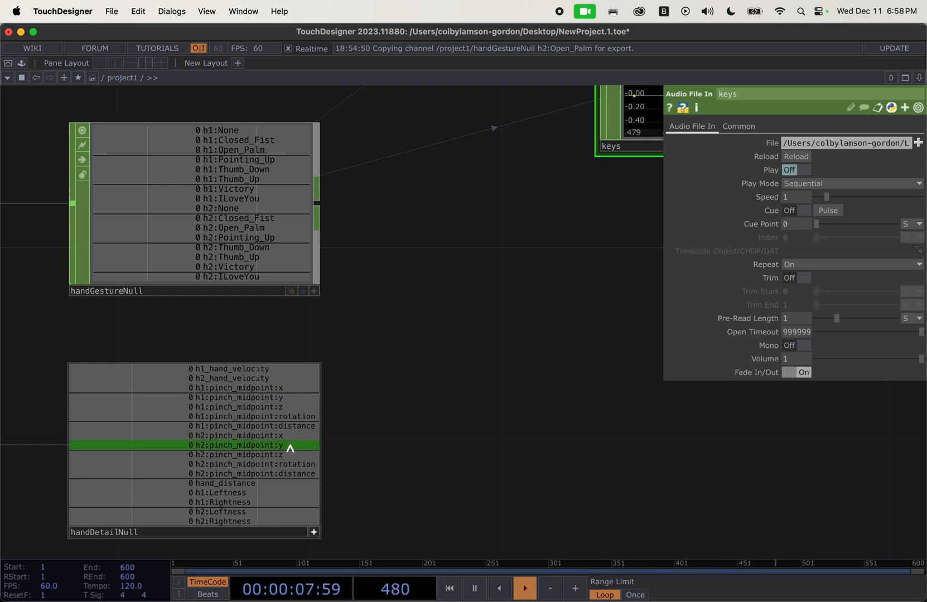
{"action": "left_click_drag", "start_coordinate": [290, 448], "coordinate": [766, 199]}
{"action": "left_click", "coordinate": [763, 191]}
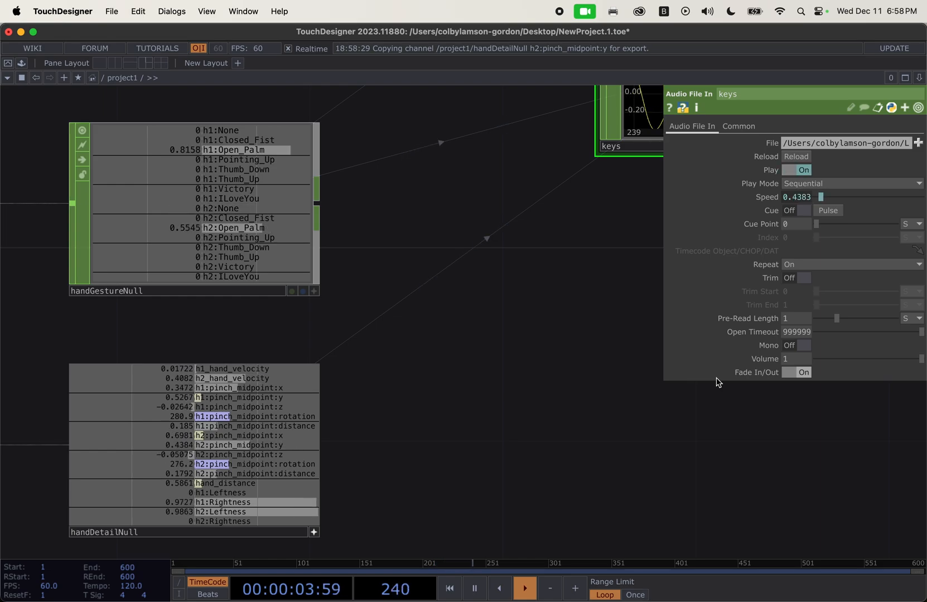
Check the drums and keys signals reaching audiodevout1, and turn its Active parameter off
{"action": "left_click_drag", "start_coordinate": [530, 419], "coordinate": [357, 382]}
{"action": "scroll", "coordinate": [446, 398], "scroll_direction": "down", "scroll_amount": 4}
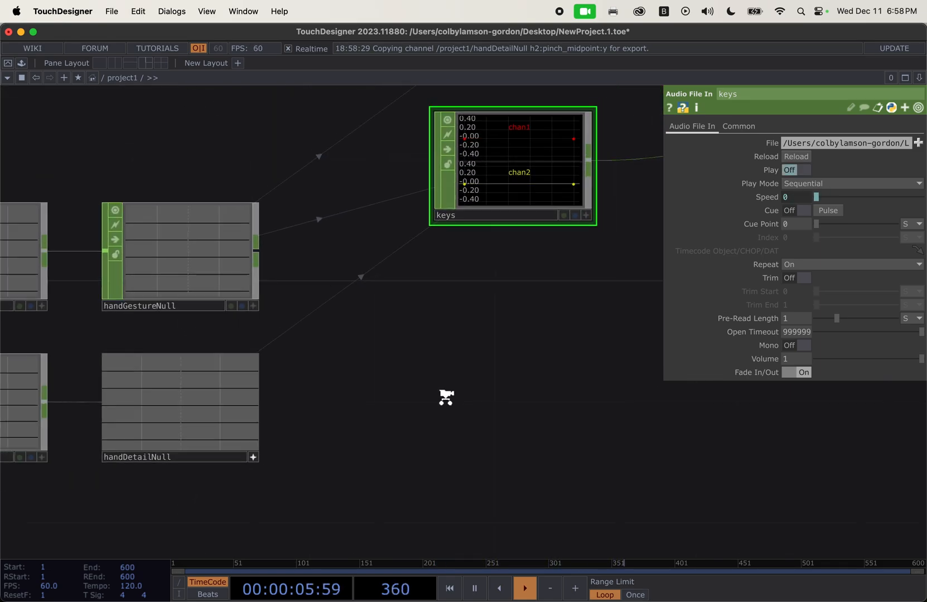
{"action": "scroll", "coordinate": [446, 397], "scroll_direction": "down", "scroll_amount": 3}
{"action": "left_click_drag", "start_coordinate": [629, 426], "coordinate": [416, 493]}
{"action": "left_click_drag", "start_coordinate": [611, 458], "coordinate": [399, 477]}
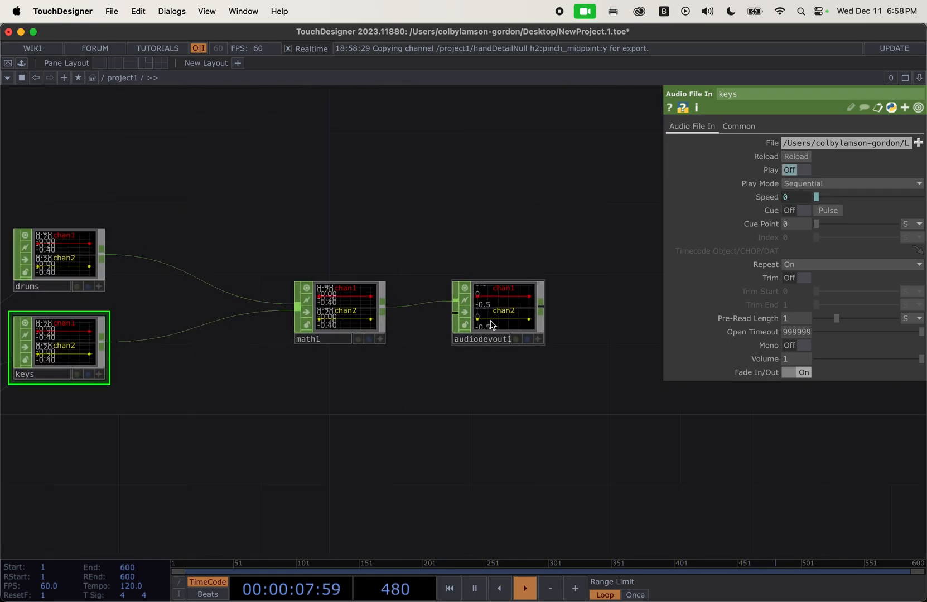
{"action": "left_click", "coordinate": [491, 326]}
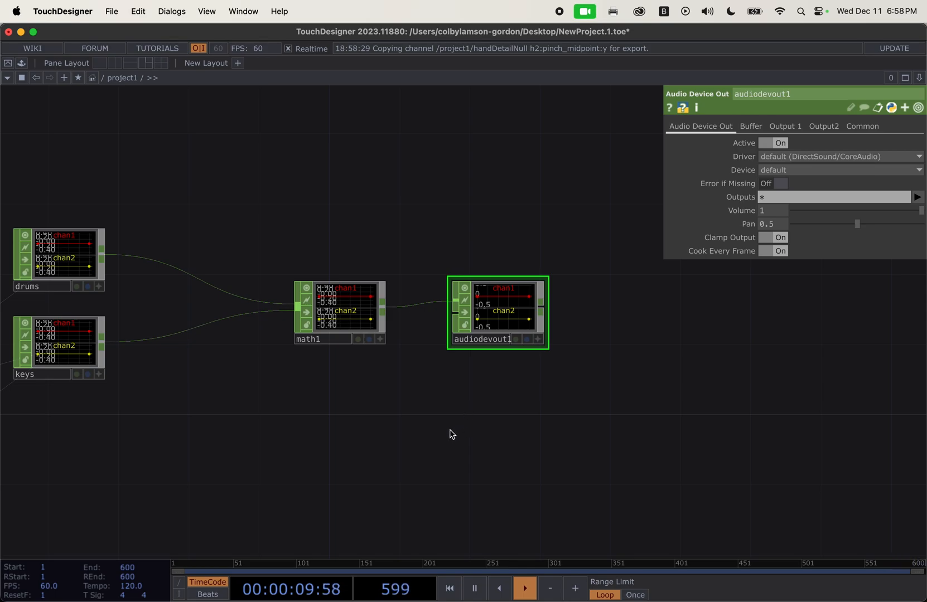
{"action": "left_click_drag", "start_coordinate": [368, 420], "coordinate": [602, 420]}
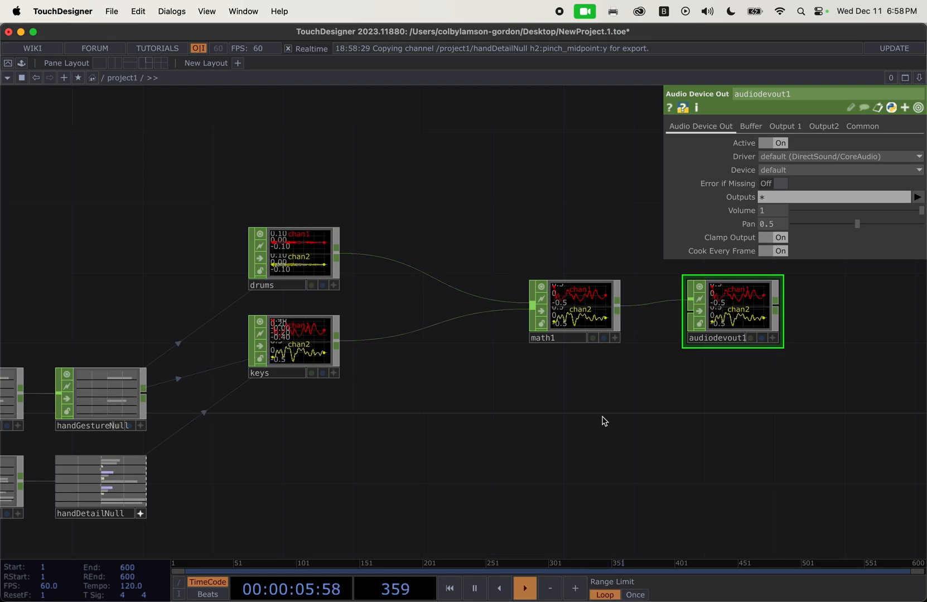
{"action": "left_click", "coordinate": [780, 143]}
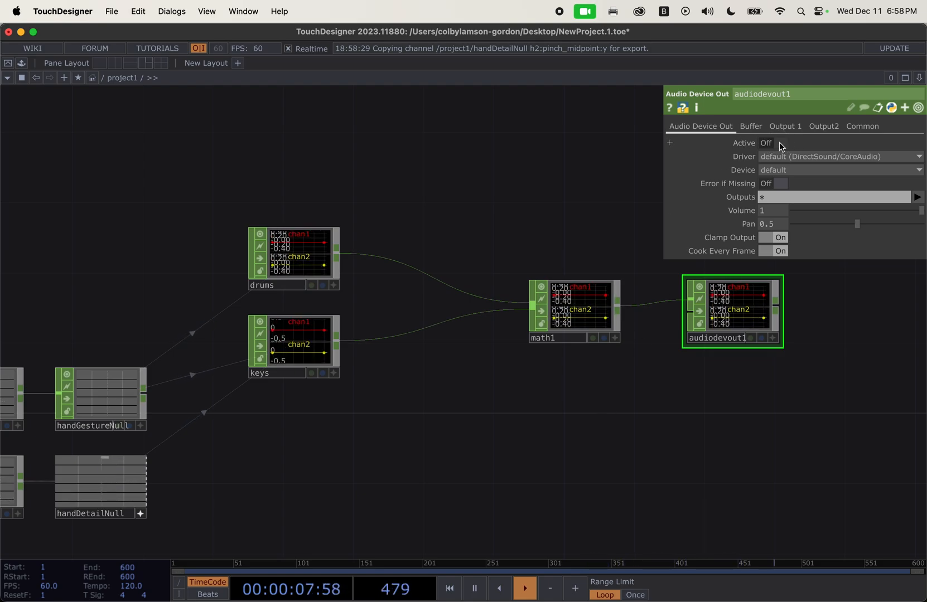
Deactivate the handDetailNull viewer and clear the CHOP reference expression from the Speed parameter of keys
{"action": "left_click_drag", "start_coordinate": [365, 480], "coordinate": [570, 450]}
{"action": "scroll", "coordinate": [411, 483], "scroll_direction": "up", "scroll_amount": 5}
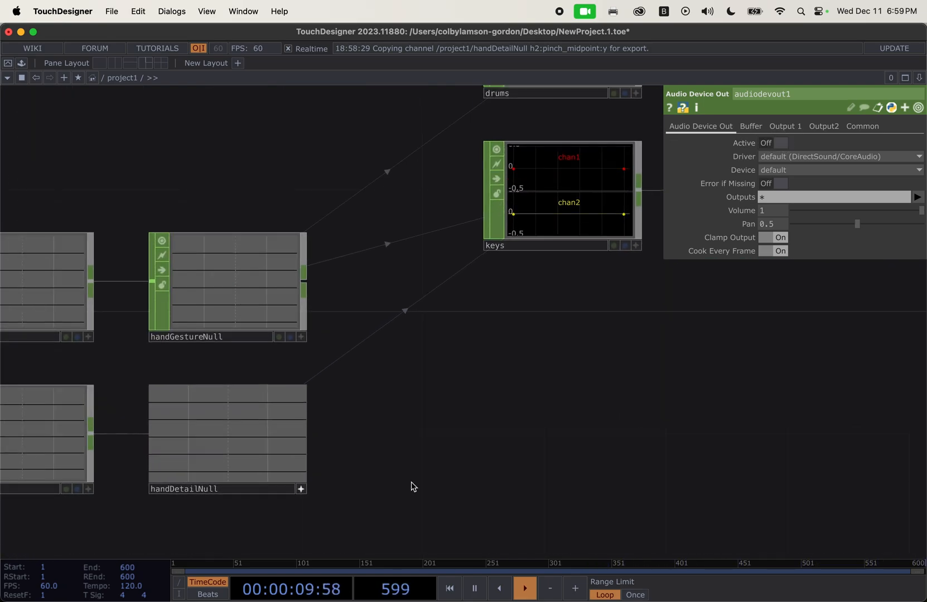
{"action": "left_click", "coordinate": [301, 489]}
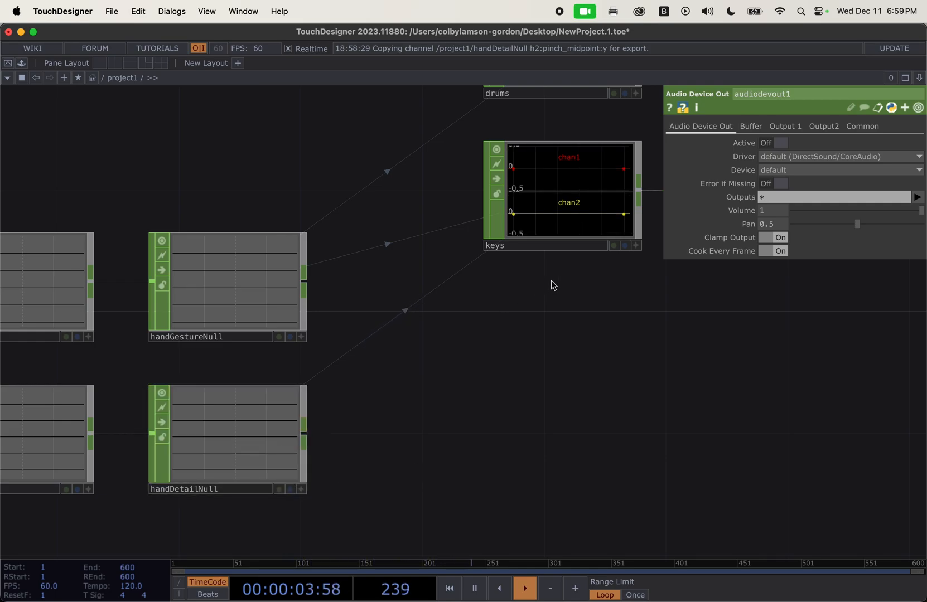
{"action": "scroll", "coordinate": [579, 310], "scroll_direction": "down", "scroll_amount": 2}
{"action": "left_click", "coordinate": [581, 234]}
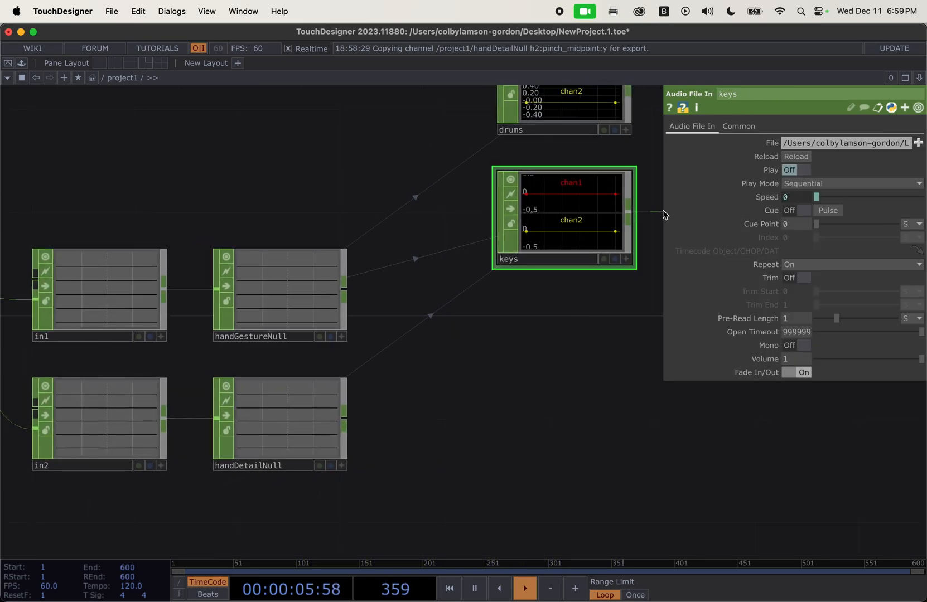
{"action": "left_click", "coordinate": [771, 197]}
{"action": "left_click", "coordinate": [797, 210]}
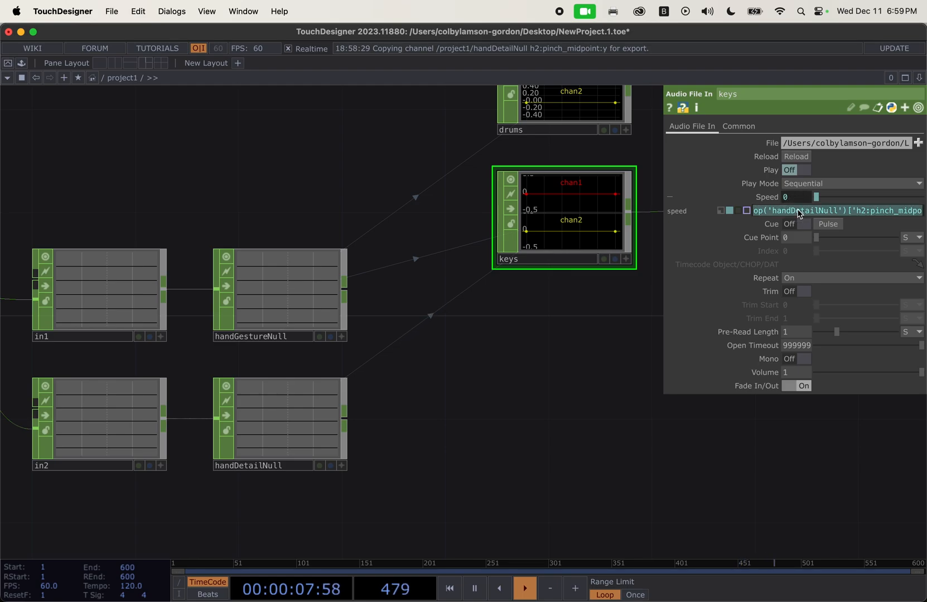
{"action": "key", "text": "BackSpace"}
Add a Null CHOP after handDetailNull, leaving room for another operator between the two
{"action": "left_click_drag", "start_coordinate": [590, 471], "coordinate": [587, 473]}
{"action": "key", "text": "Tab"}
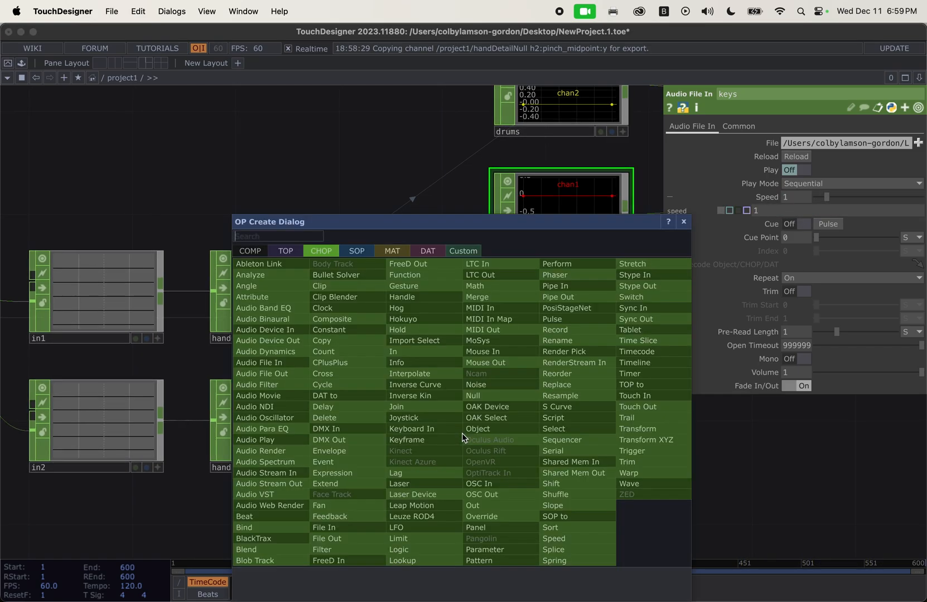
{"action": "type", "text": "null"}
{"action": "key", "text": "Return"}
{"action": "left_click", "coordinate": [464, 438]}
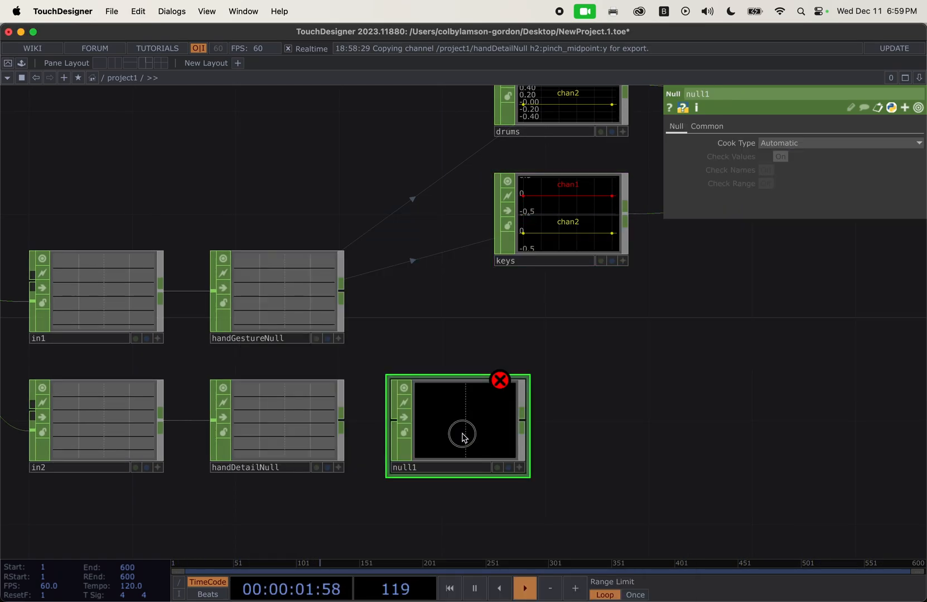
{"action": "left_click_drag", "start_coordinate": [464, 435], "coordinate": [660, 443]}
Add a Math CHOP between handDetailNull and the new null and wire all three in series
{"action": "key", "text": "Tab"}
{"action": "type", "text": "math"}
{"action": "key", "text": "Return"}
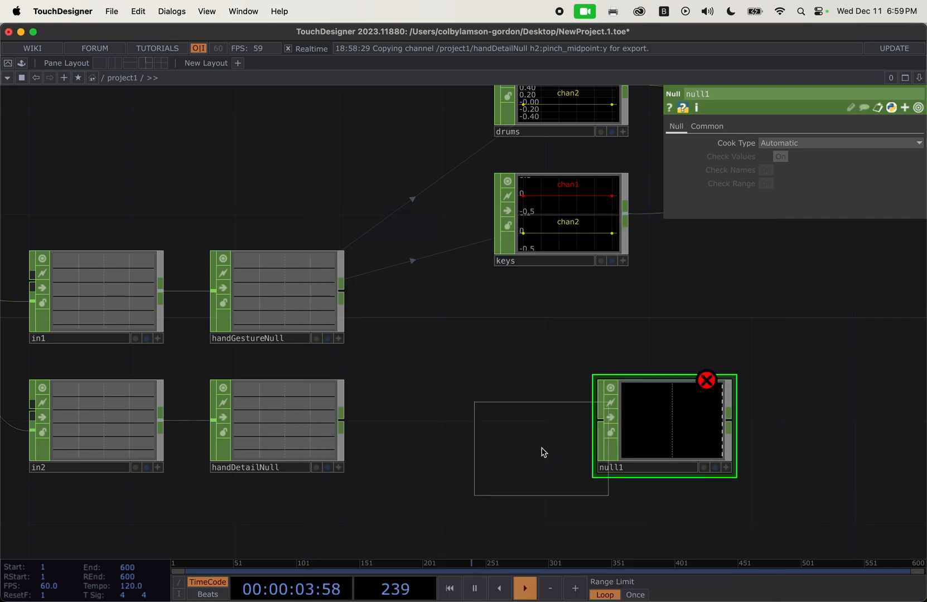
{"action": "left_click", "coordinate": [542, 450]}
{"action": "left_click_drag", "start_coordinate": [547, 448], "coordinate": [596, 422]}
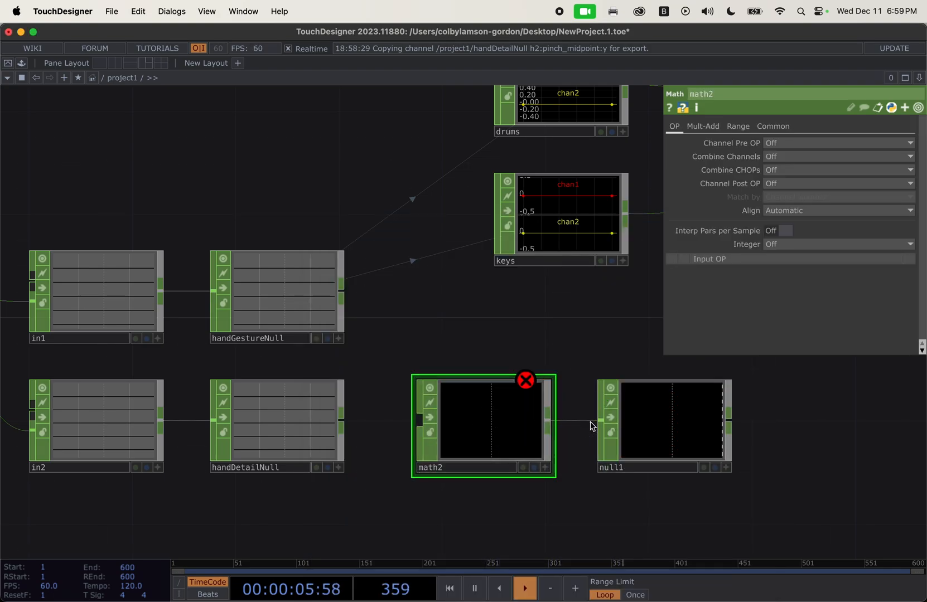
{"action": "left_click_drag", "start_coordinate": [418, 420], "coordinate": [341, 420]}
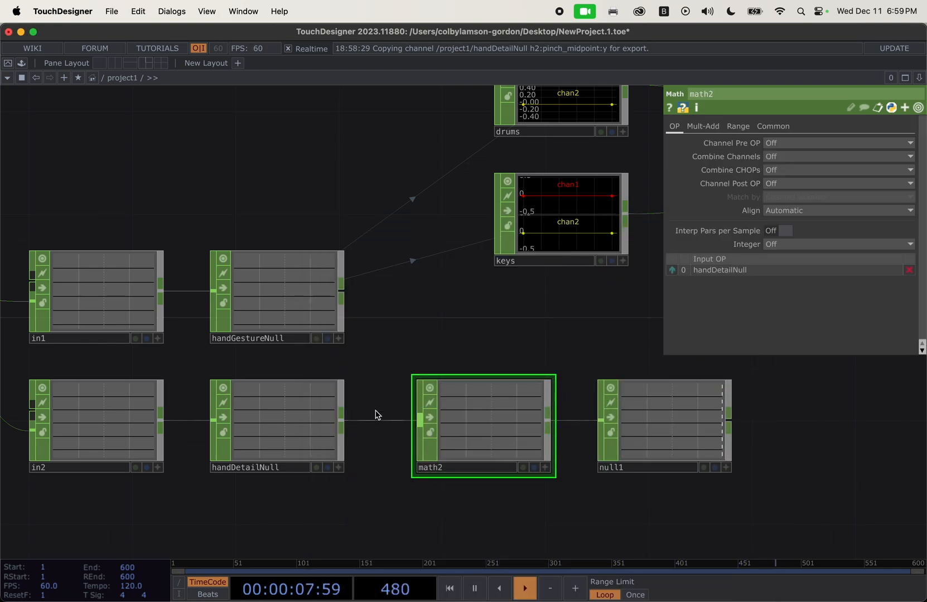
{"action": "left_click_drag", "start_coordinate": [490, 428], "coordinate": [465, 424]}
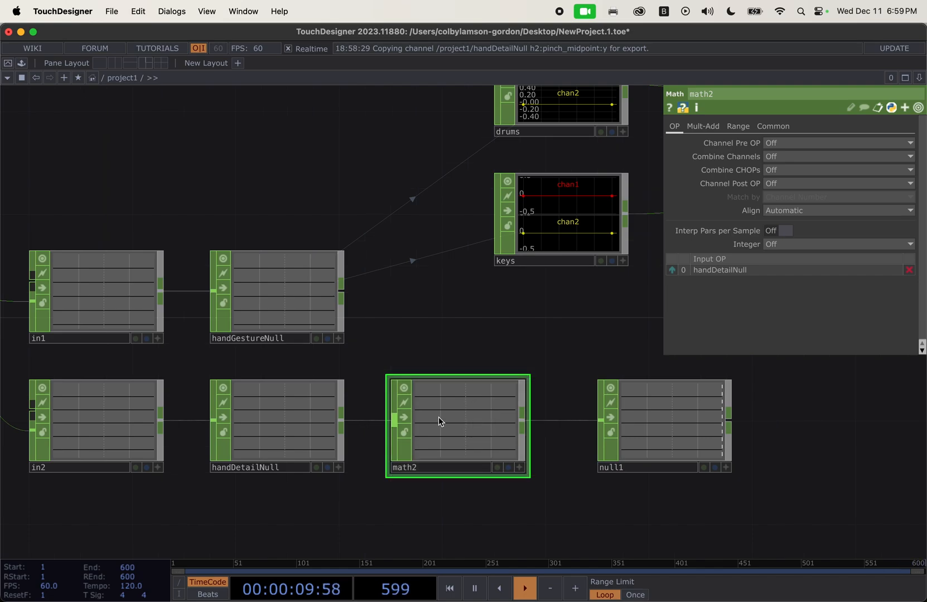
Limit the Scope of math2 to the h2:pinch_midpoint:y channel
{"action": "scroll", "coordinate": [304, 404], "scroll_direction": "up", "scroll_amount": 5}
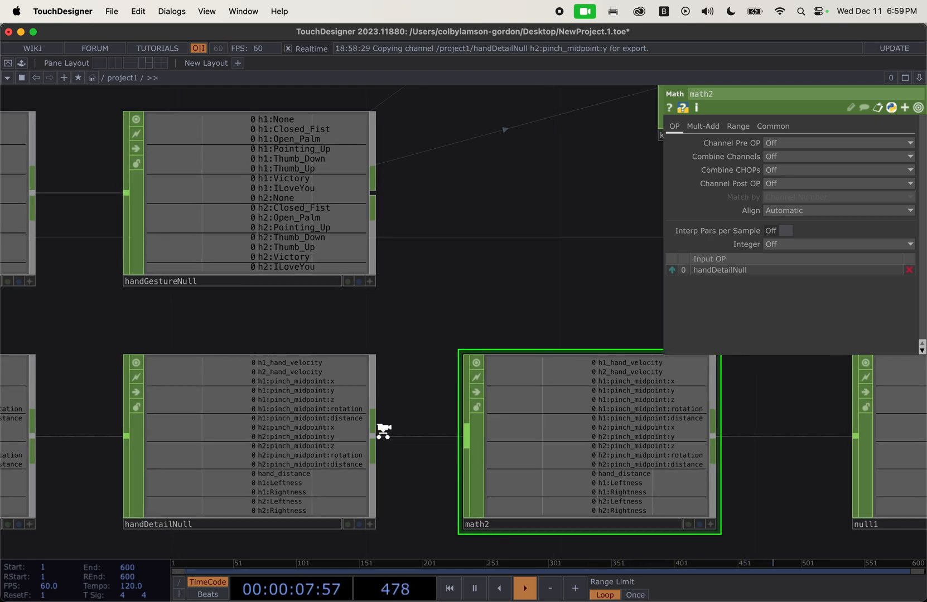
{"action": "scroll", "coordinate": [391, 437], "scroll_direction": "up", "scroll_amount": 5}
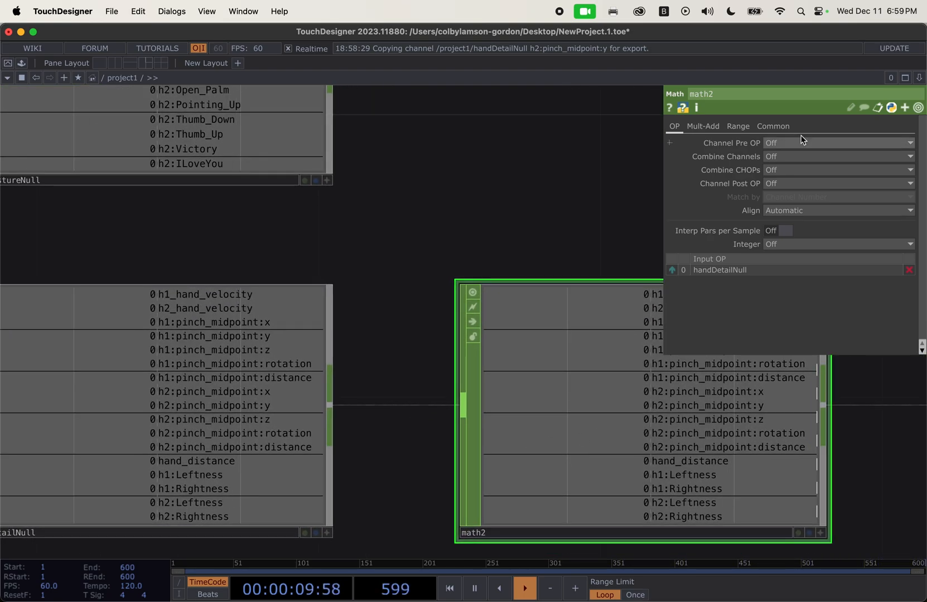
{"action": "left_click", "coordinate": [774, 127]}
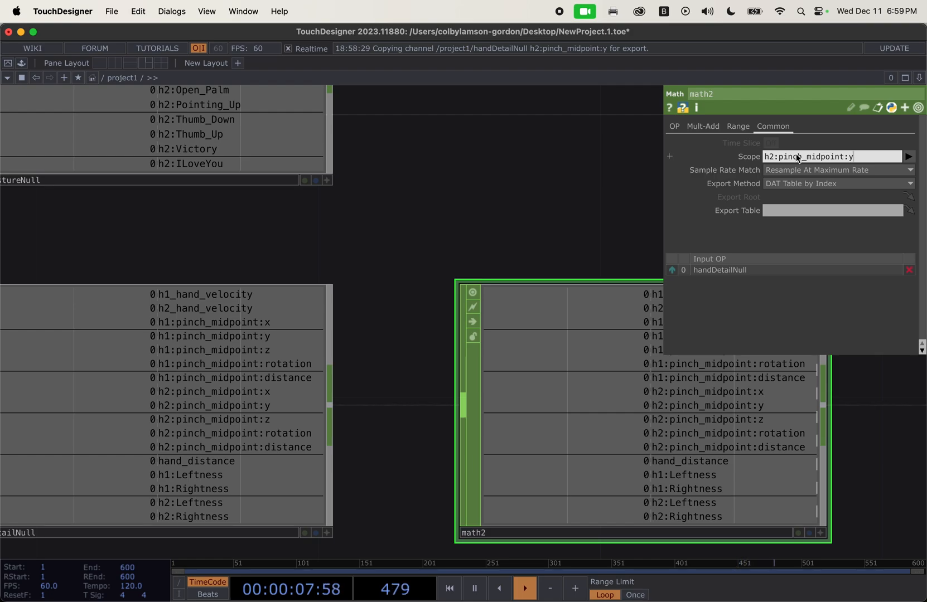
{"action": "left_click_drag", "start_coordinate": [515, 234], "coordinate": [399, 226]}
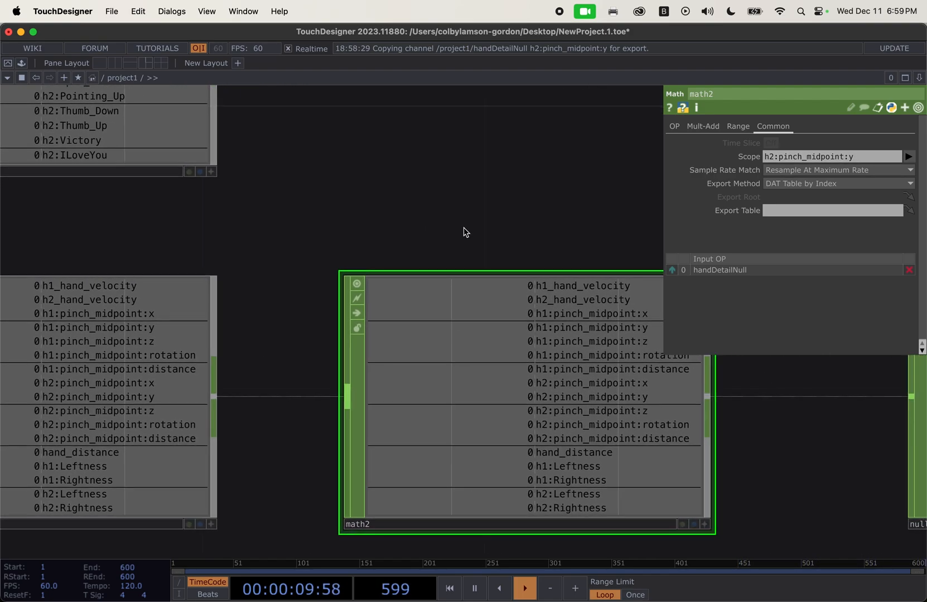
Set the To Range of math2 to -0.1 and 2
{"action": "left_click", "coordinate": [739, 128]}
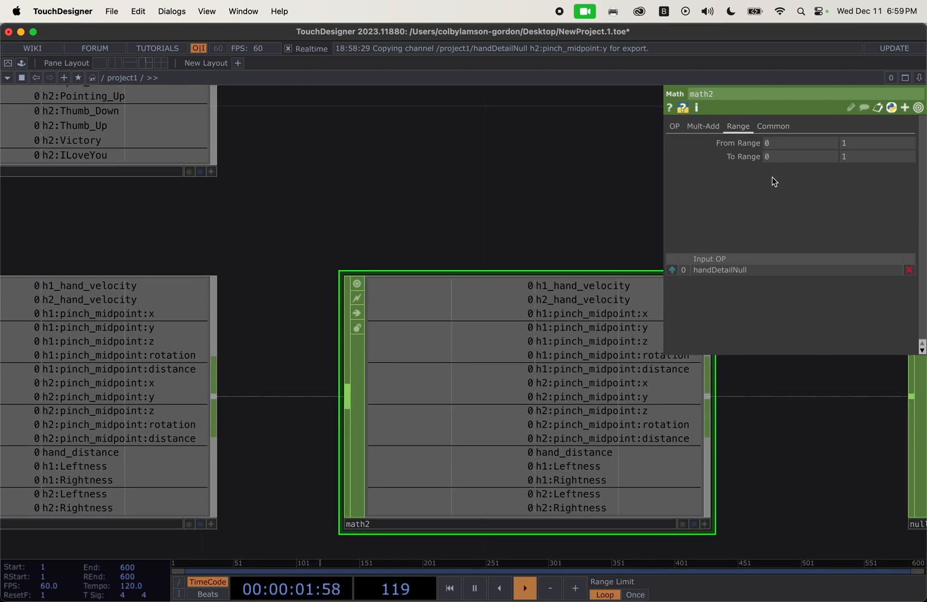
{"action": "left_click_drag", "start_coordinate": [824, 444], "coordinate": [712, 441]}
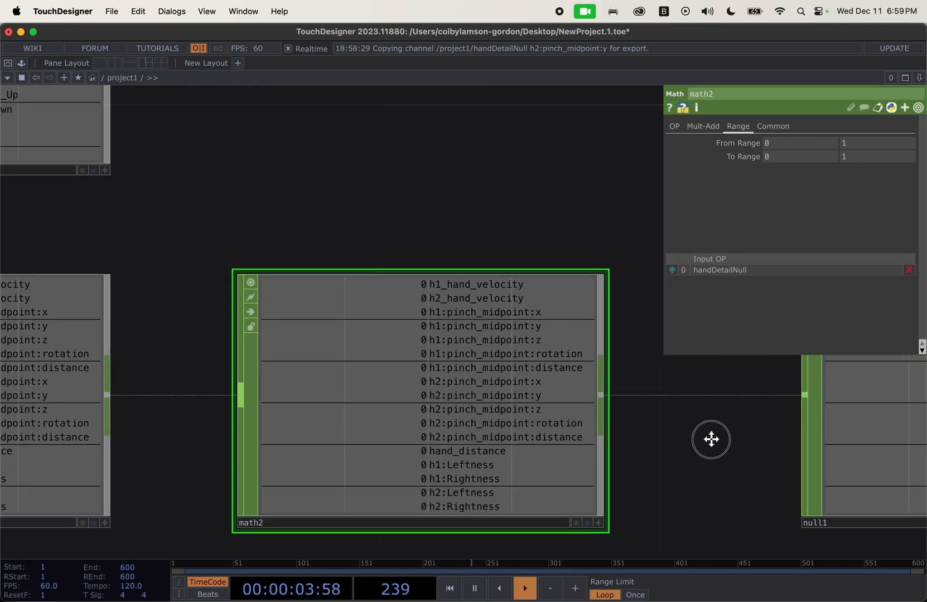
{"action": "left_click", "coordinate": [803, 154]}
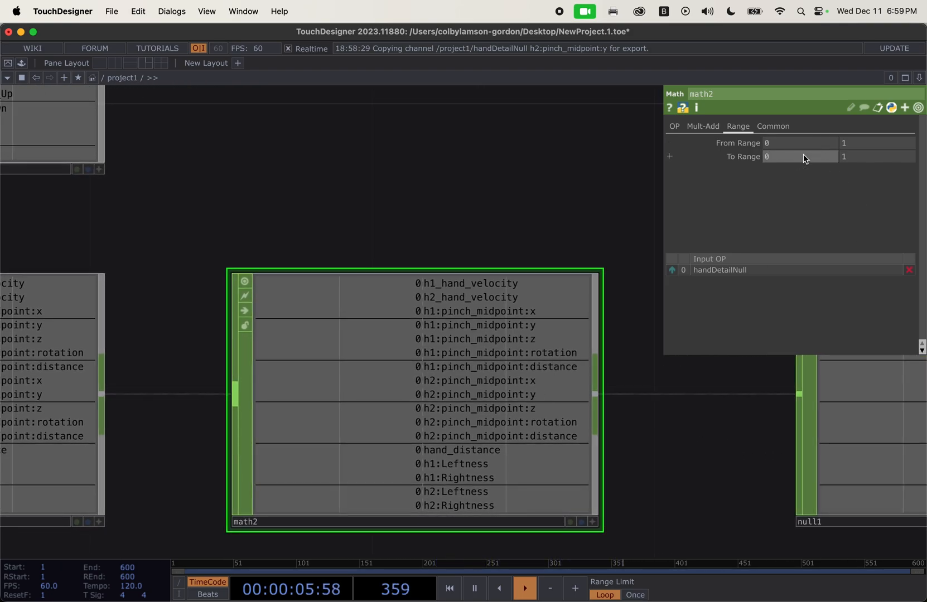
{"action": "type", "text": "-.1"}
{"action": "left_click", "coordinate": [862, 158]}
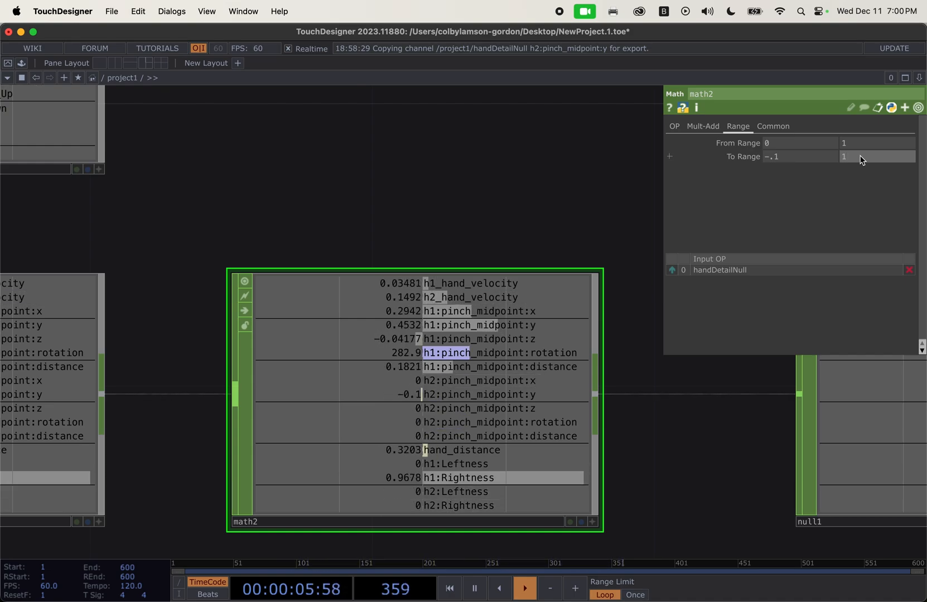
{"action": "type", "text": "\\"}
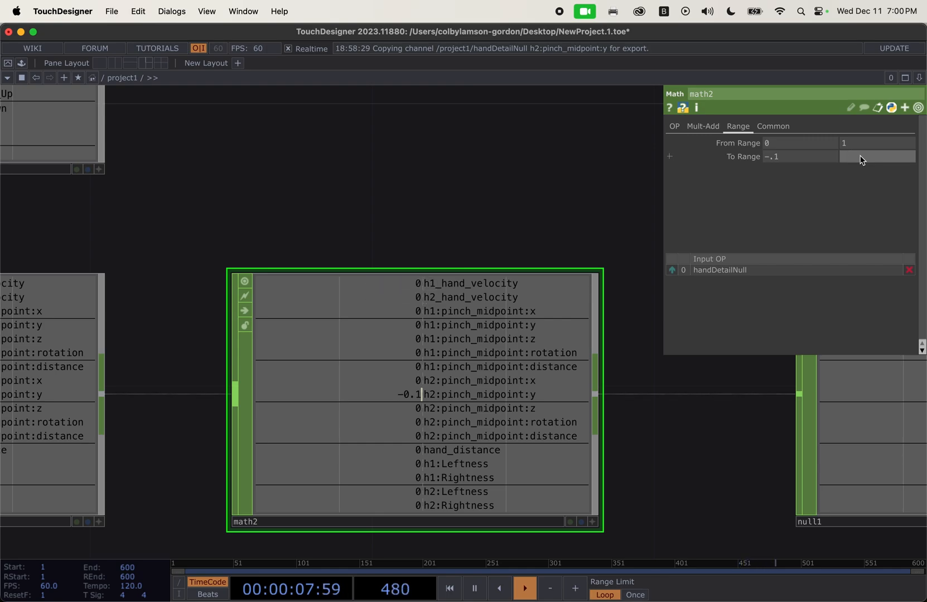
{"action": "type", "text": "9"}
{"action": "key", "text": "Return"}
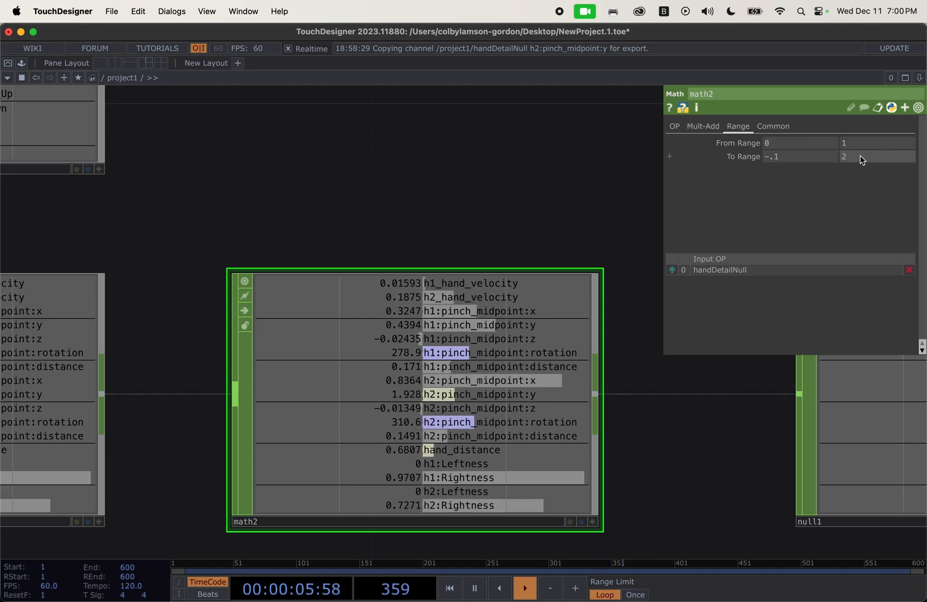
Rename the null fed by math2 as H2_Ydist
{"action": "scroll", "coordinate": [684, 457], "scroll_direction": "down", "scroll_amount": 5}
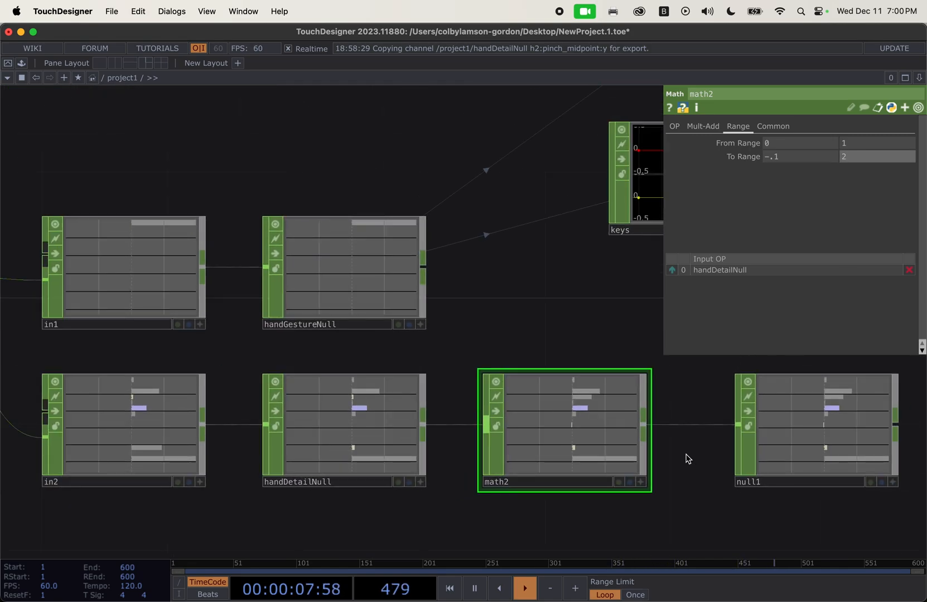
{"action": "middle_click_drag", "start_coordinate": [690, 467], "coordinate": [356, 453]}
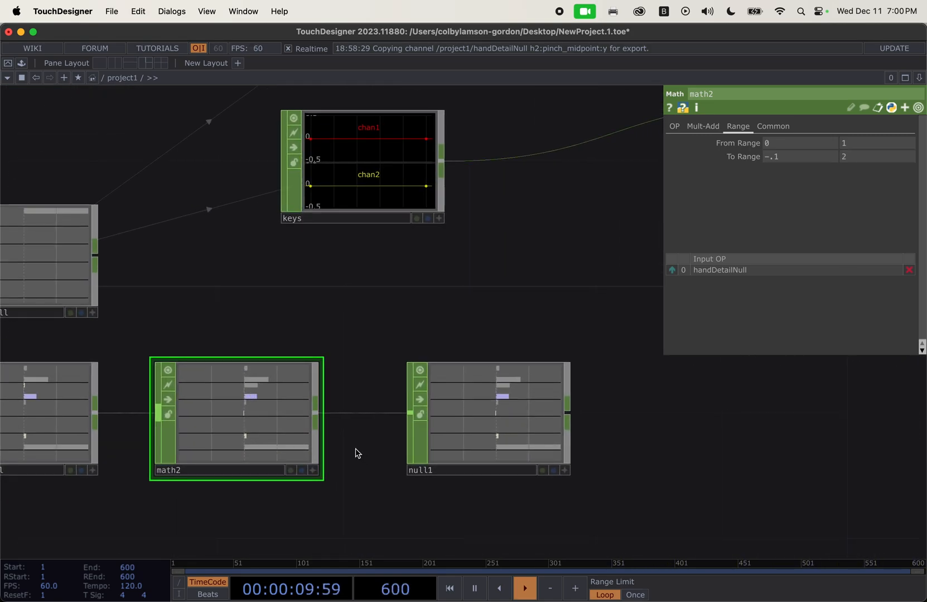
{"action": "scroll", "coordinate": [438, 492], "scroll_direction": "up", "scroll_amount": 3}
{"action": "left_click", "coordinate": [419, 473]}
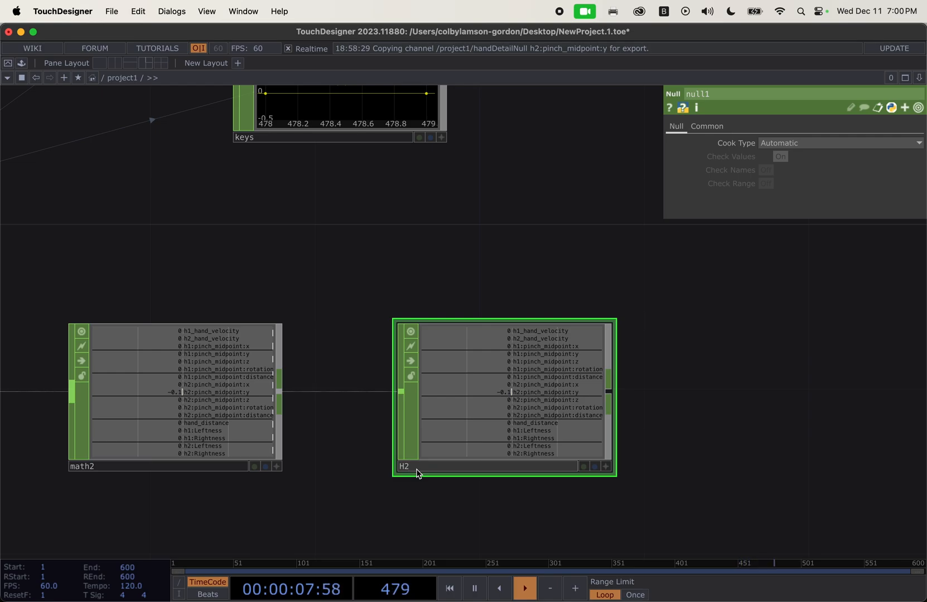
{"action": "type", "text": "H2_Ydist"}
{"action": "key", "text": "Return"}
Set the upper To Range value of math2 to 0.9 and check the channels in H2_Ydist
{"action": "scroll", "coordinate": [533, 376], "scroll_direction": "up", "scroll_amount": 5}
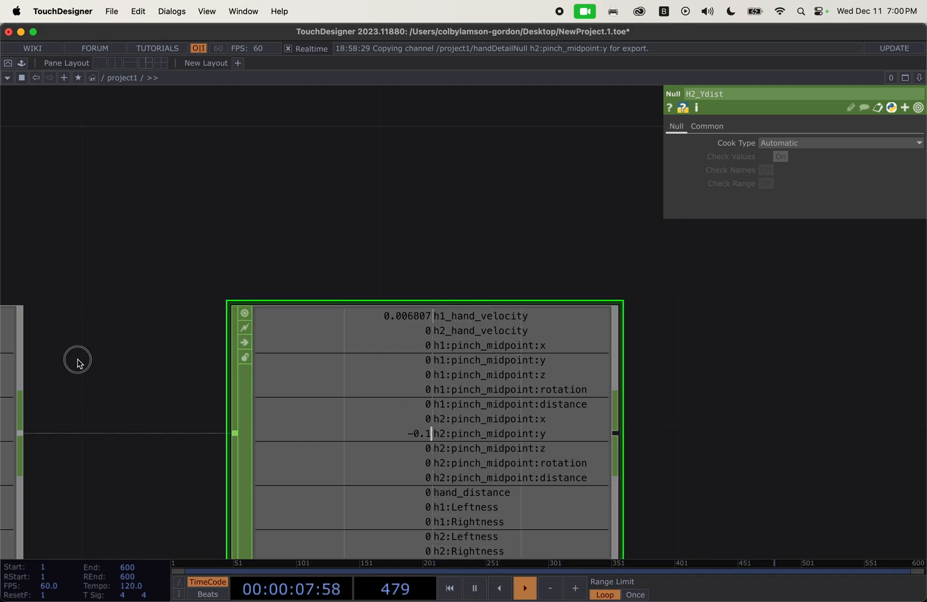
{"action": "left_click_drag", "start_coordinate": [77, 359], "coordinate": [327, 285]}
{"action": "left_click", "coordinate": [186, 363]}
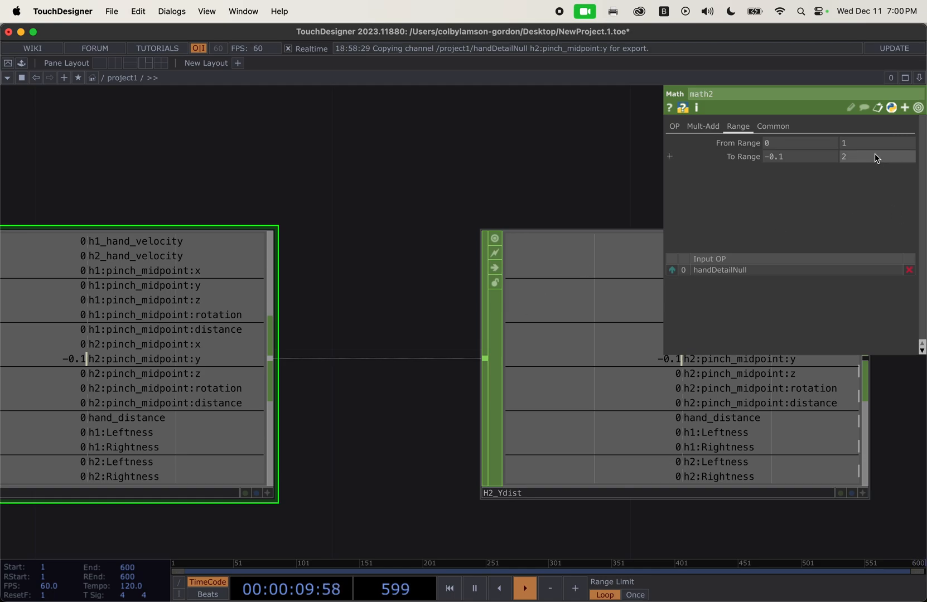
{"action": "type", "text": "9"}
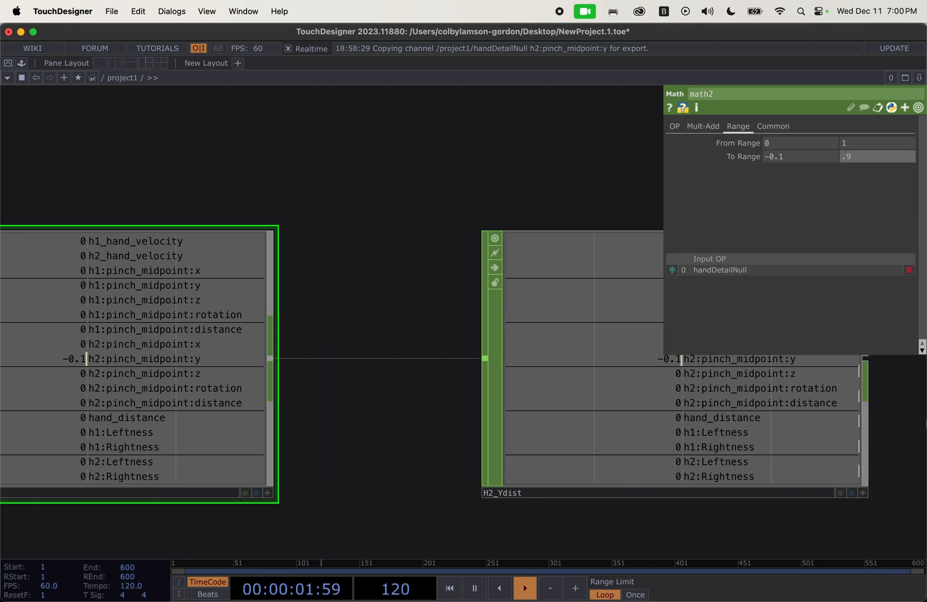
{"action": "key", "text": "Return"}
{"action": "left_click_drag", "start_coordinate": [880, 439], "coordinate": [574, 507]}
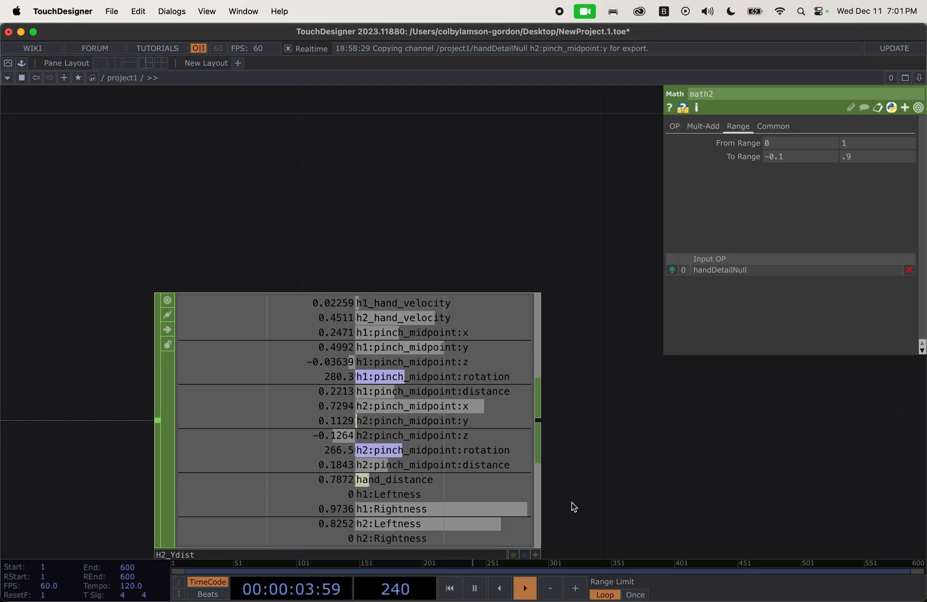
Make the H2_Ydist viewer active so its channels can be picked
{"action": "scroll", "coordinate": [574, 507], "scroll_direction": "down", "scroll_amount": 3}
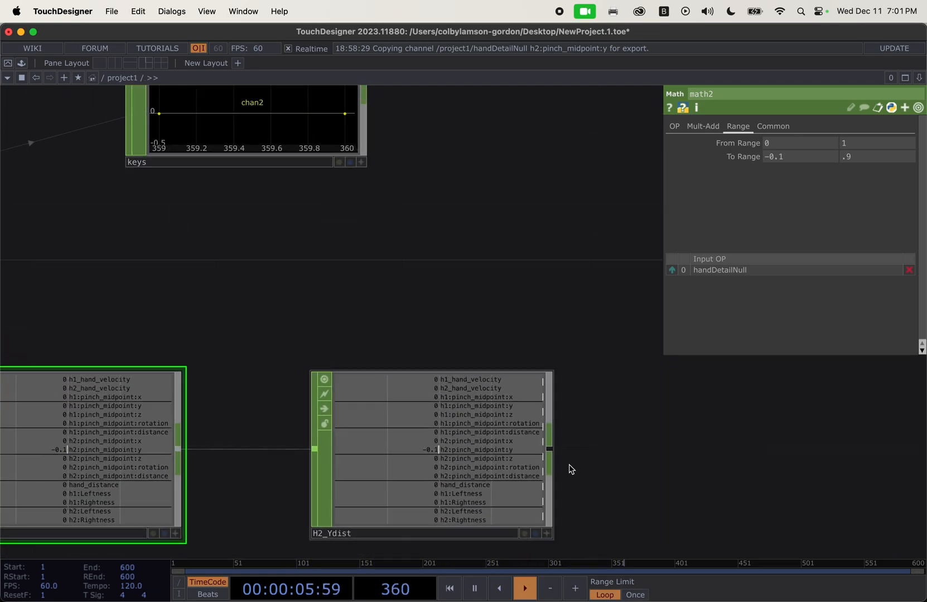
{"action": "scroll", "coordinate": [577, 474], "scroll_direction": "right", "scroll_amount": 2}
{"action": "scroll", "coordinate": [584, 475], "scroll_direction": "down", "scroll_amount": 3}
{"action": "scroll", "coordinate": [544, 472], "scroll_direction": "right", "scroll_amount": 2}
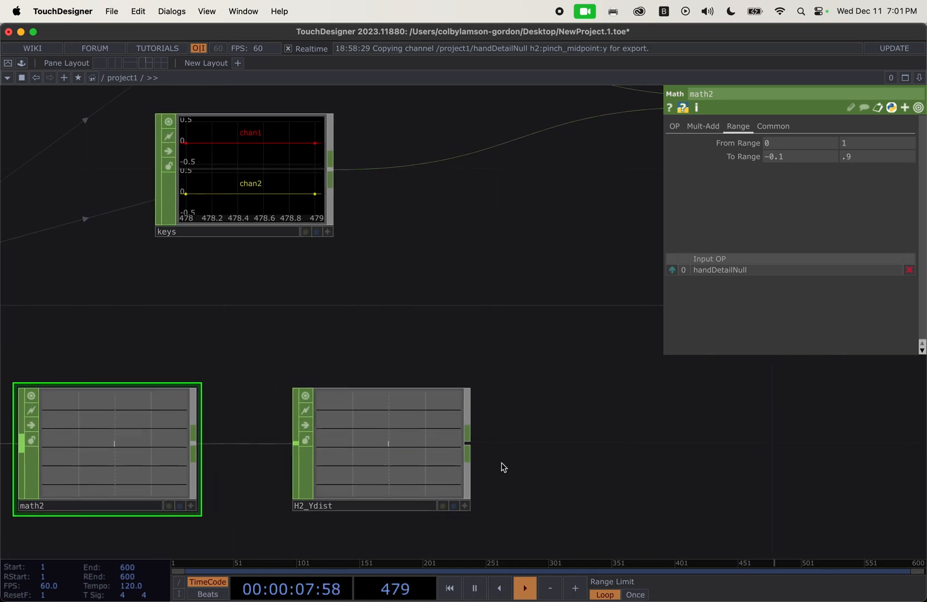
{"action": "scroll", "coordinate": [505, 468], "scroll_direction": "down", "scroll_amount": 3}
{"action": "left_click", "coordinate": [340, 294]}
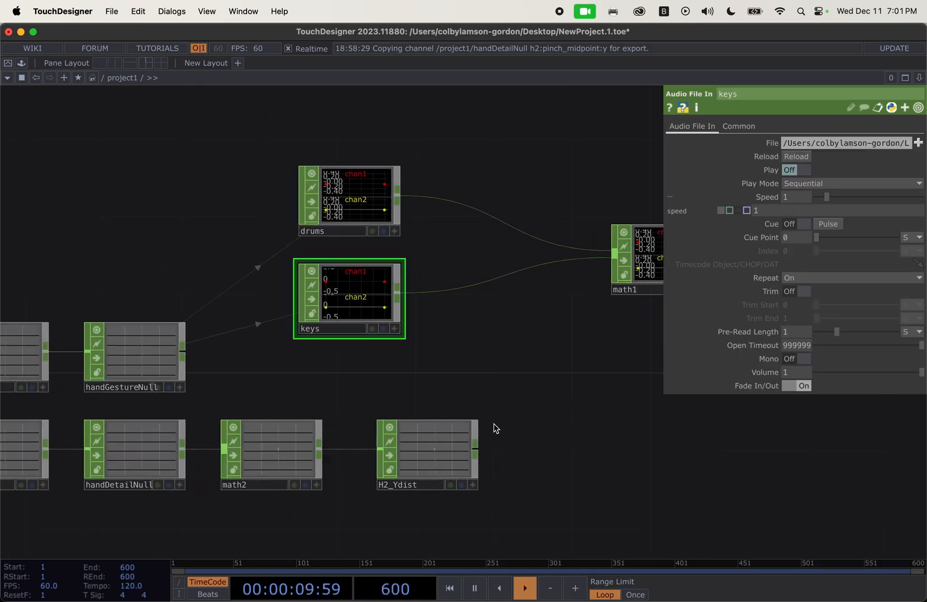
{"action": "left_click", "coordinate": [468, 446]}
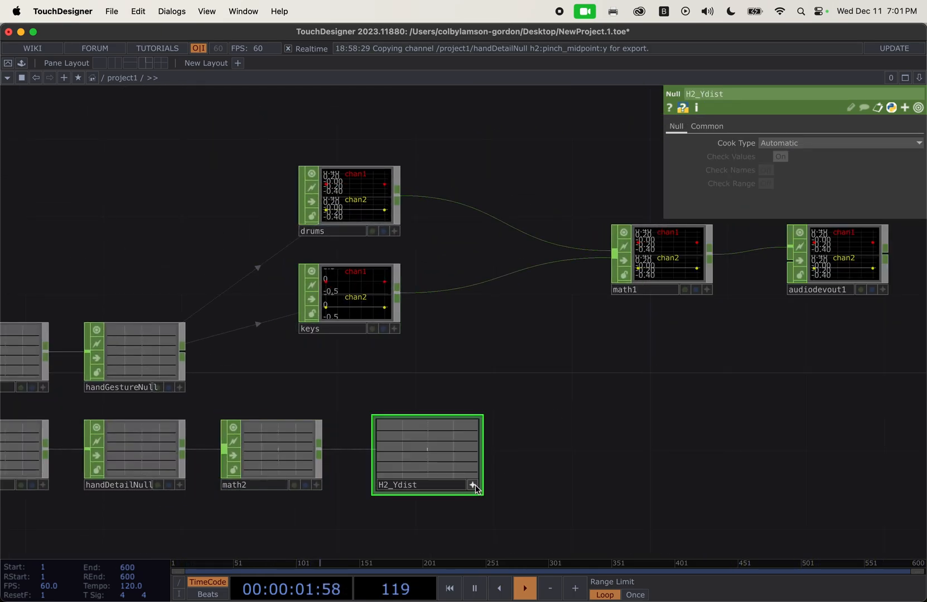
{"action": "scroll", "coordinate": [550, 424], "scroll_direction": "up", "scroll_amount": 5}
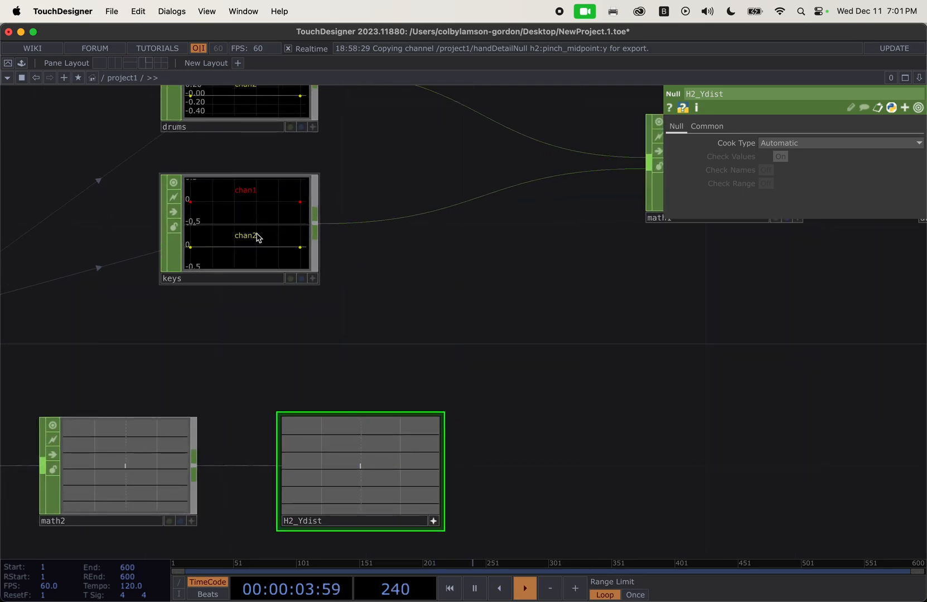
Link the h2:pinch_midpoint:y channel of H2_Ydist to the Speed parameter of keys as a CHOP Reference
{"action": "left_click", "coordinate": [258, 237]}
{"action": "scroll", "coordinate": [482, 374], "scroll_direction": "down", "scroll_amount": 3}
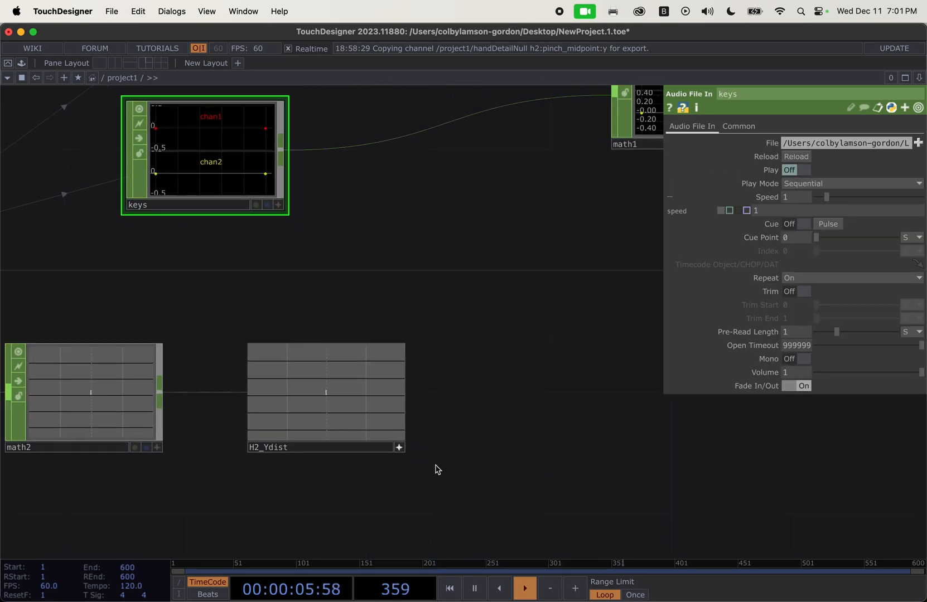
{"action": "scroll", "coordinate": [436, 467], "scroll_direction": "up", "scroll_amount": 5}
{"action": "left_click_drag", "start_coordinate": [270, 318], "coordinate": [735, 210]}
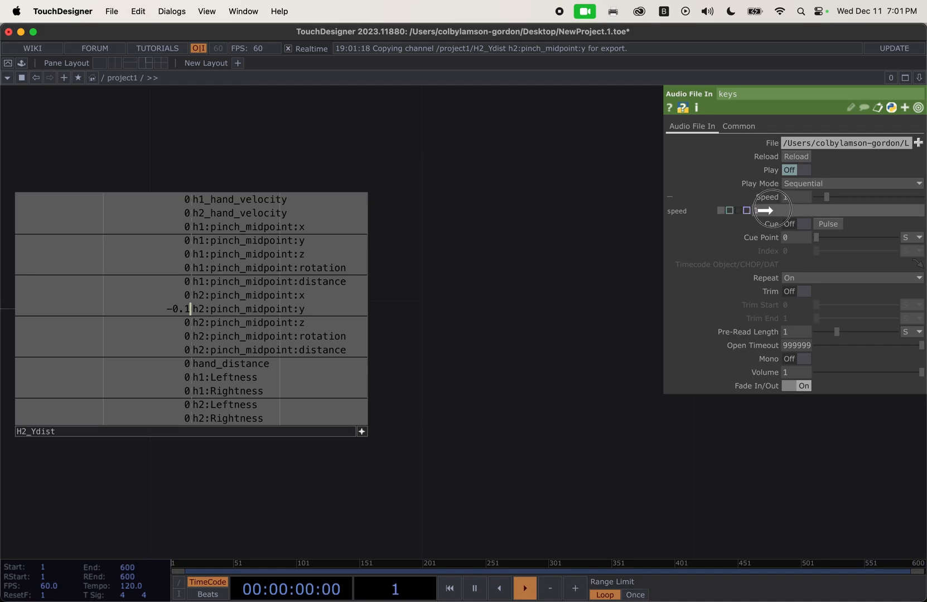
{"action": "left_click", "coordinate": [762, 213]}
{"action": "scroll", "coordinate": [754, 496], "scroll_direction": "down", "scroll_amount": 5}
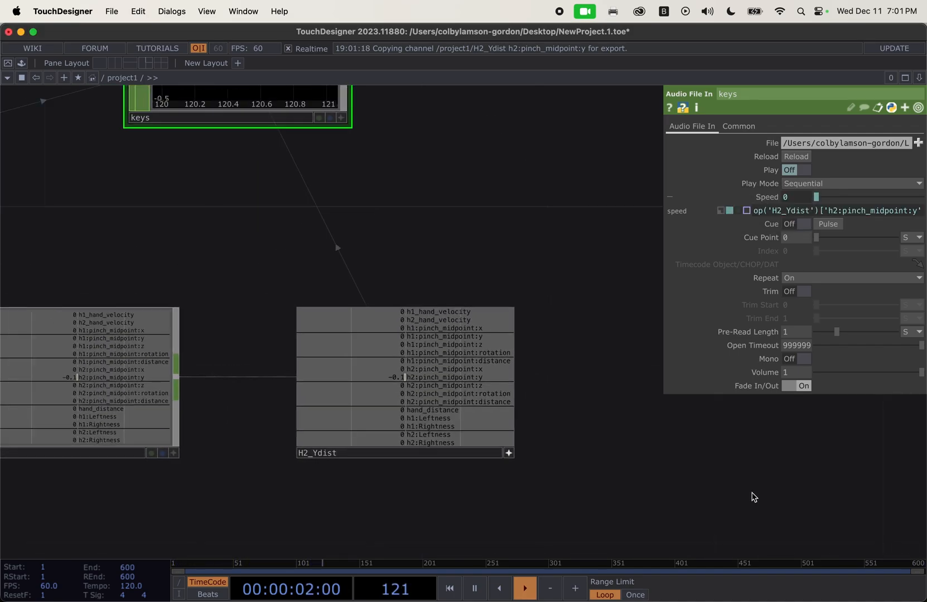
Turn on Active for audiodevout1 and test how the hand gestures play the drums and keys stems
{"action": "scroll", "coordinate": [752, 493], "scroll_direction": "down", "scroll_amount": 2}
{"action": "scroll", "coordinate": [781, 491], "scroll_direction": "down", "scroll_amount": 3}
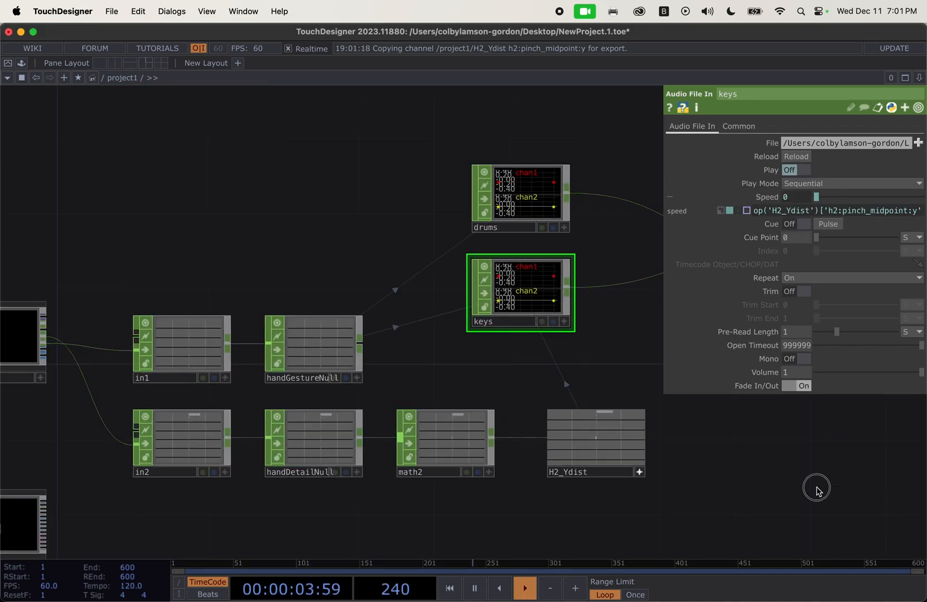
{"action": "left_click_drag", "start_coordinate": [817, 489], "coordinate": [409, 509]}
{"action": "left_click", "coordinate": [582, 273]}
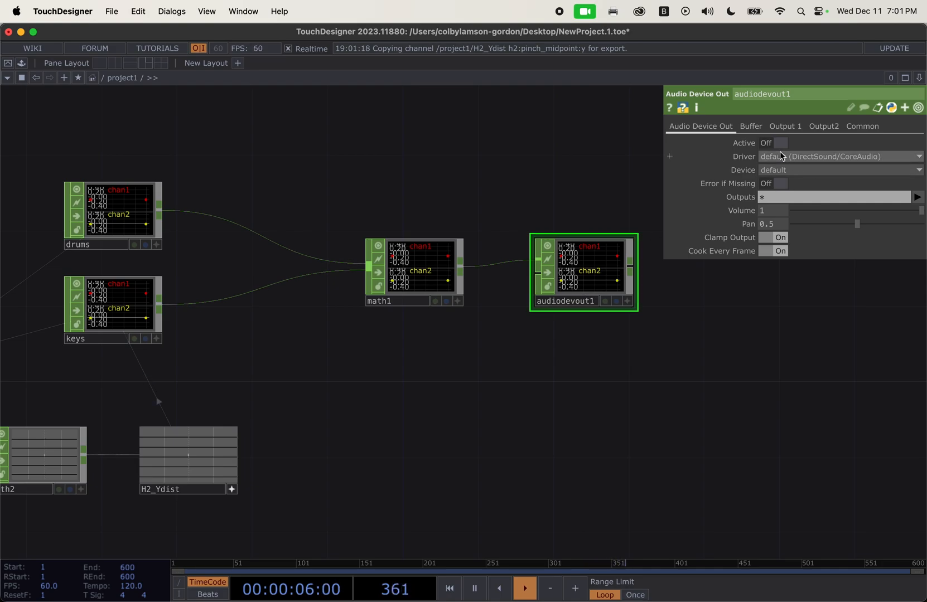
{"action": "scroll", "coordinate": [763, 408], "scroll_direction": "left", "scroll_amount": 5}
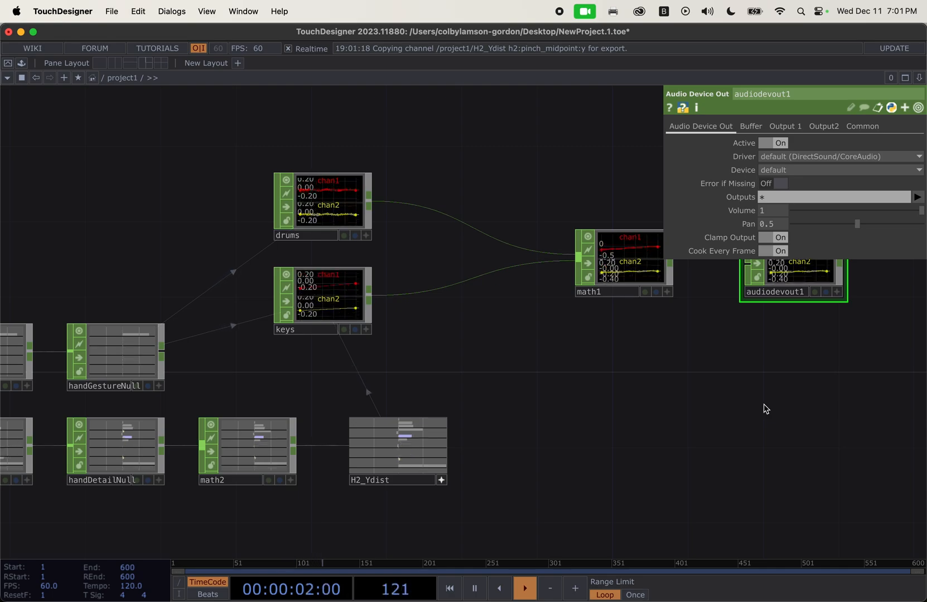
{"action": "scroll", "coordinate": [763, 408], "scroll_direction": "down", "scroll_amount": 5}
{"action": "left_click_drag", "start_coordinate": [730, 445], "coordinate": [766, 460]}
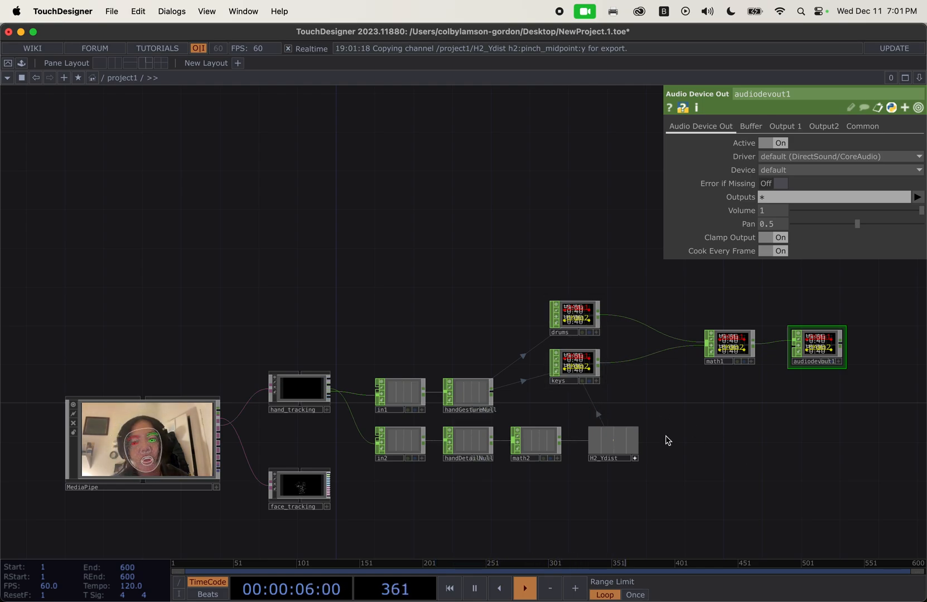
Copy the Speed expression op('H2_Ydist')['h2:pinch_midpoint:y'] from keys into the Speed parameter of drums
{"action": "left_click_drag", "start_coordinate": [668, 441], "coordinate": [622, 419]}
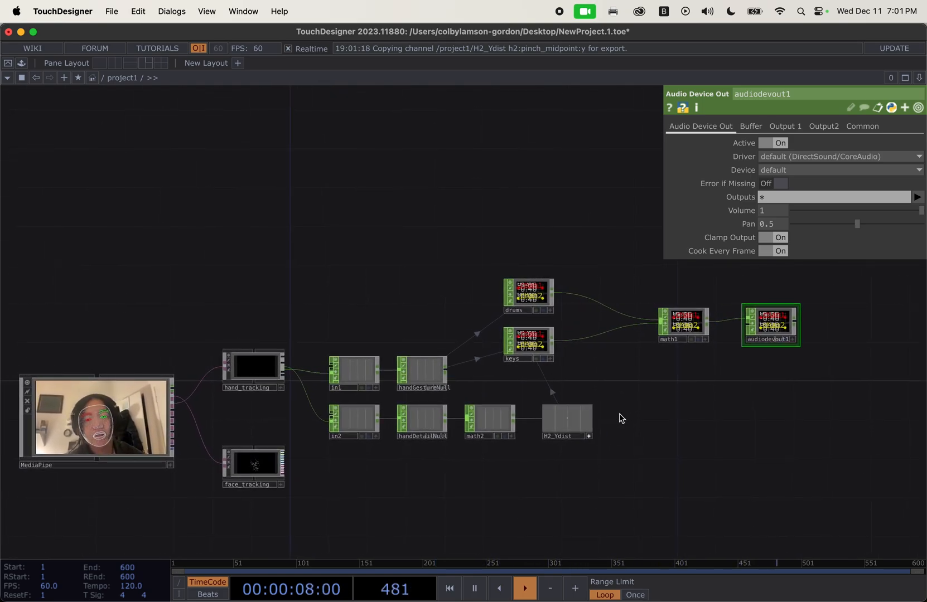
{"action": "scroll", "coordinate": [620, 416], "scroll_direction": "up", "scroll_amount": 6}
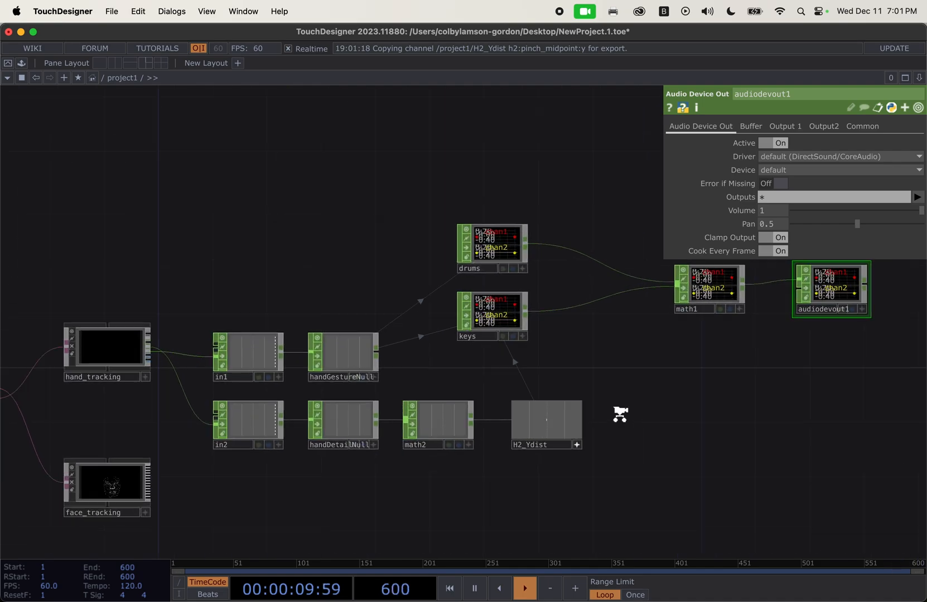
{"action": "scroll", "coordinate": [594, 423], "scroll_direction": "up", "scroll_amount": 3}
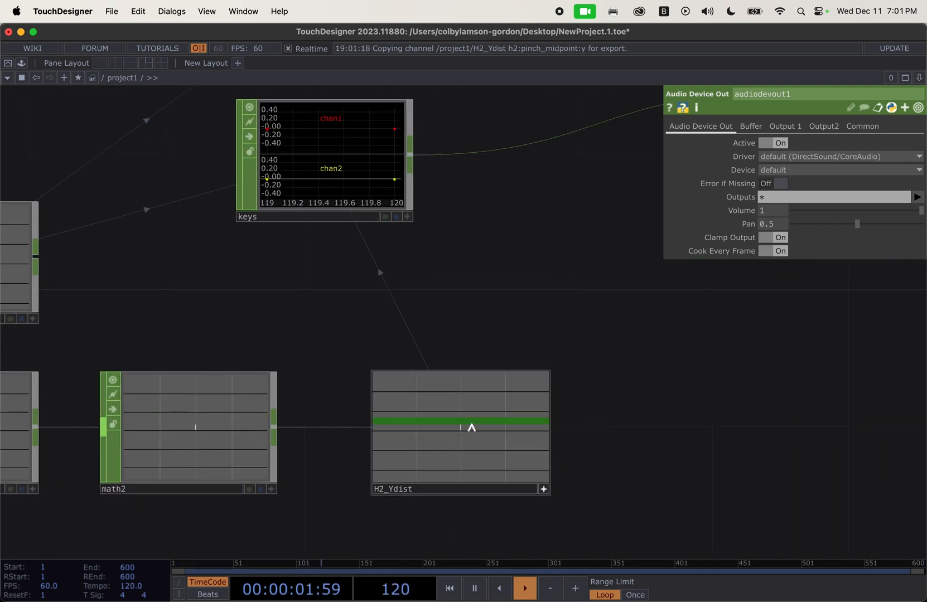
{"action": "left_click", "coordinate": [387, 182]}
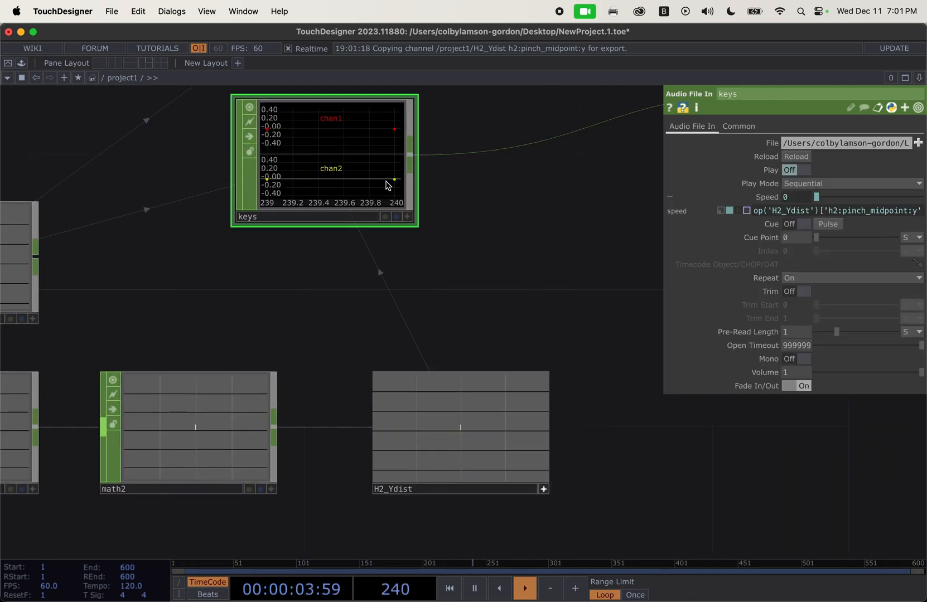
{"action": "left_click", "coordinate": [783, 212]}
{"action": "scroll", "coordinate": [577, 247], "scroll_direction": "down", "scroll_amount": 3}
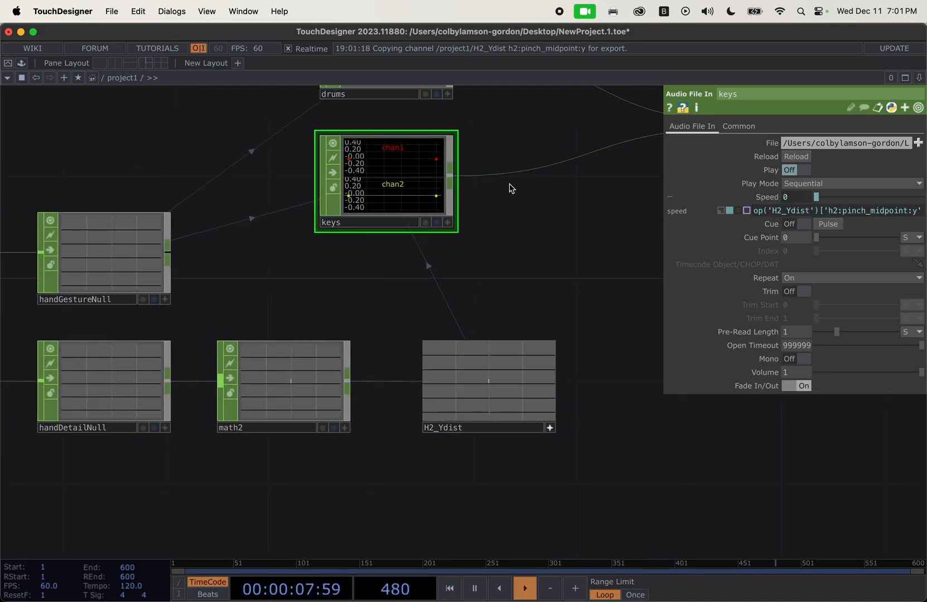
{"action": "left_click", "coordinate": [395, 92]}
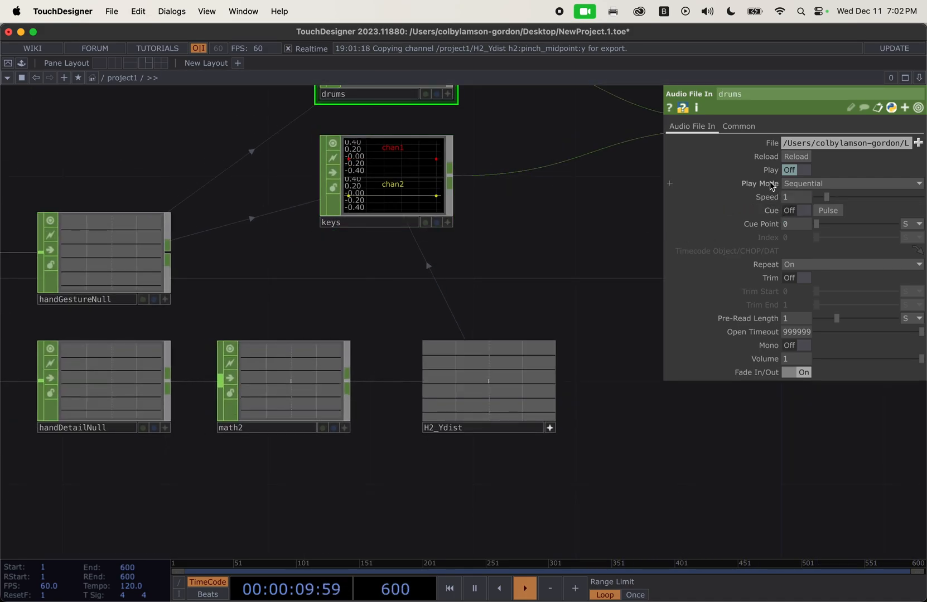
{"action": "left_click", "coordinate": [770, 202]}
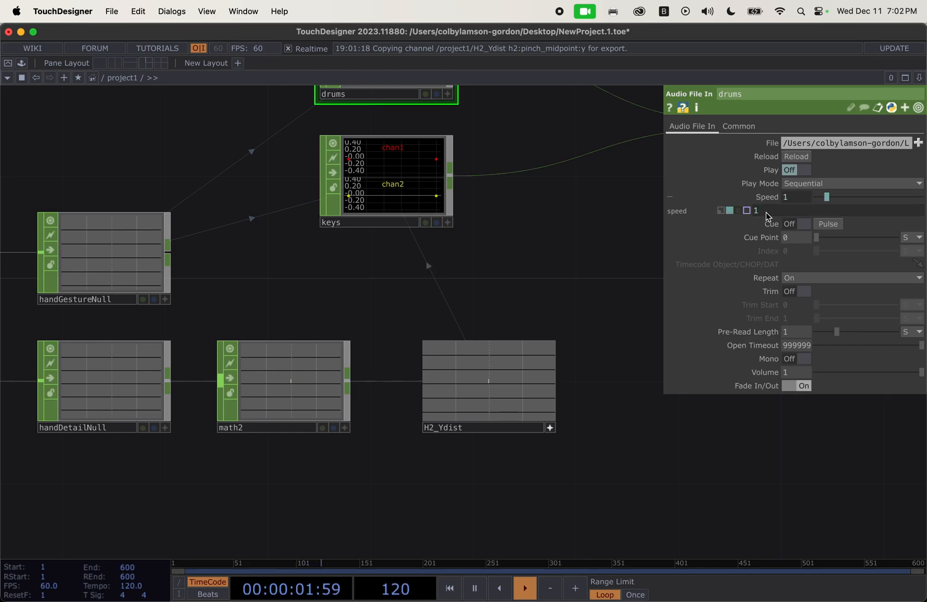
{"action": "type", "text": "op('H2_Ydist')['h2:pinch_midpoint:y']"}
{"action": "key", "text": "Return"}
{"action": "scroll", "coordinate": [697, 524], "scroll_direction": "down", "scroll_amount": 5}
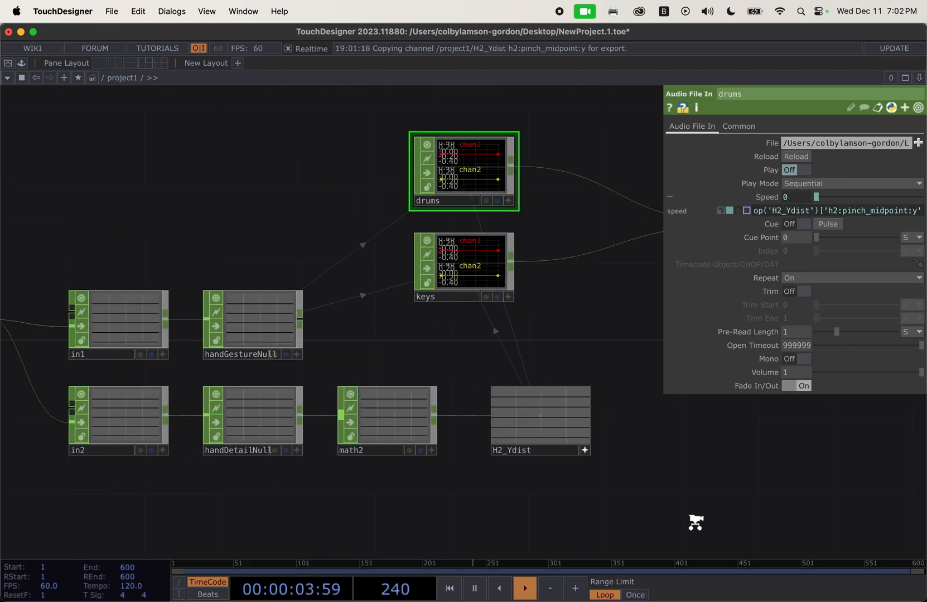
{"action": "left_click_drag", "start_coordinate": [694, 523], "coordinate": [694, 515]}
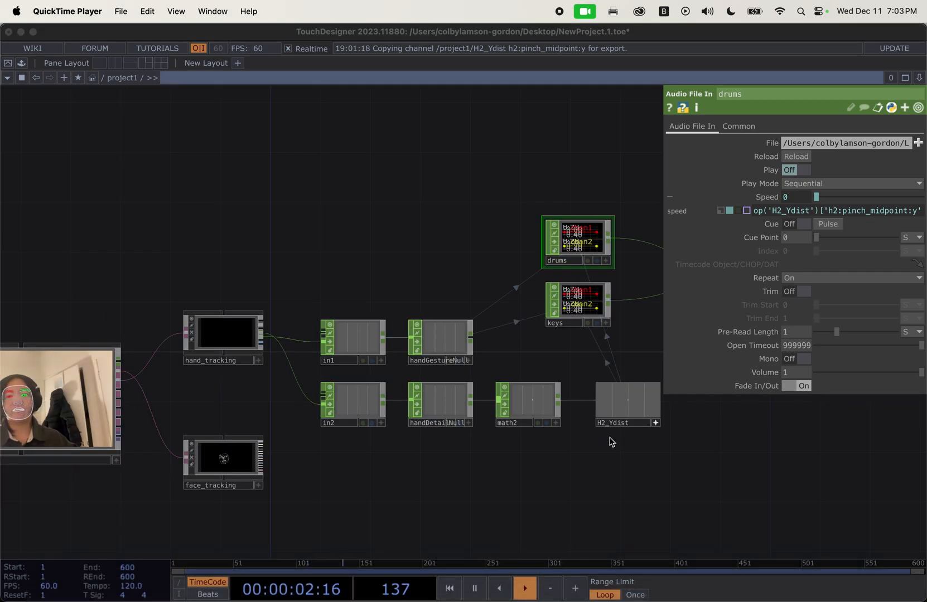
Switch to Safari to show the YouTube video "Episode 4: TouchDesigner Audio Delay Effects" as a further reference
{"action": "left_click", "coordinate": [592, 473]}
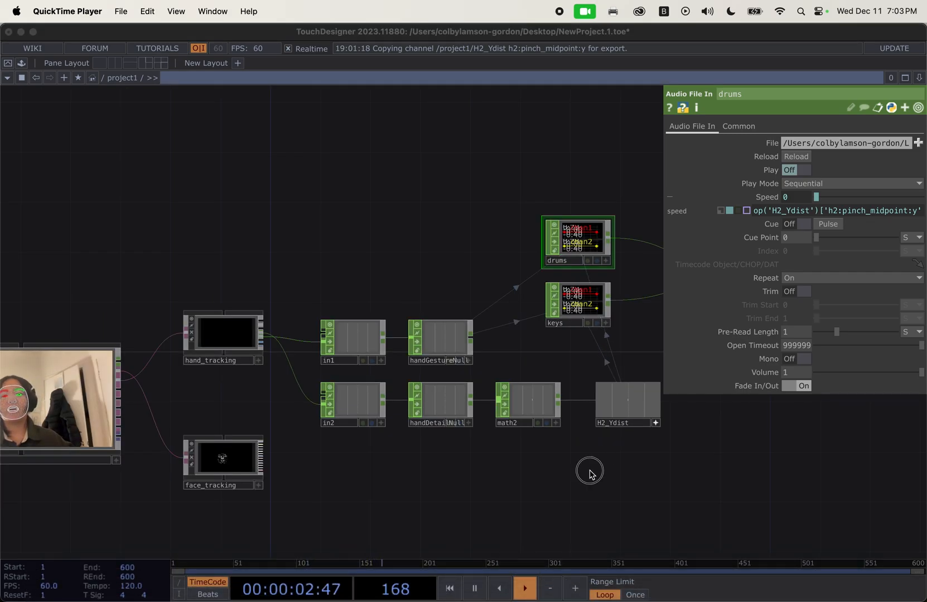
{"action": "left_click_drag", "start_coordinate": [590, 474], "coordinate": [656, 475]}
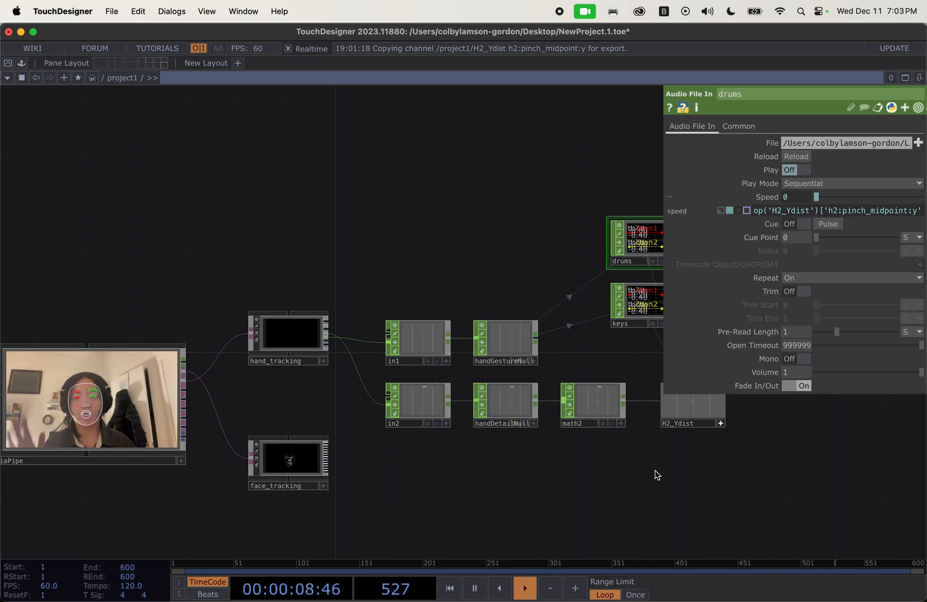
{"action": "key", "text": "ctrl+Up"}
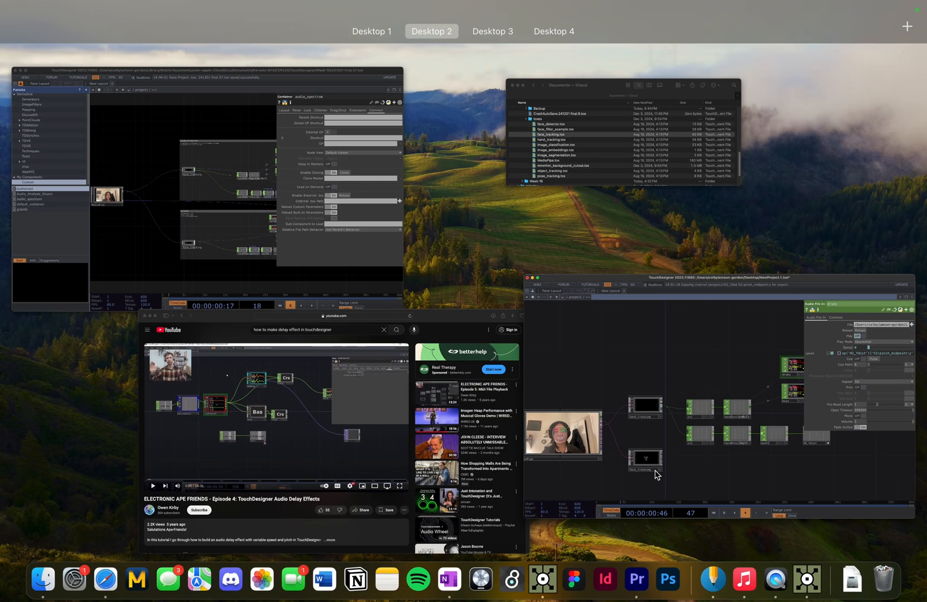
{"action": "left_click", "coordinate": [333, 541]}
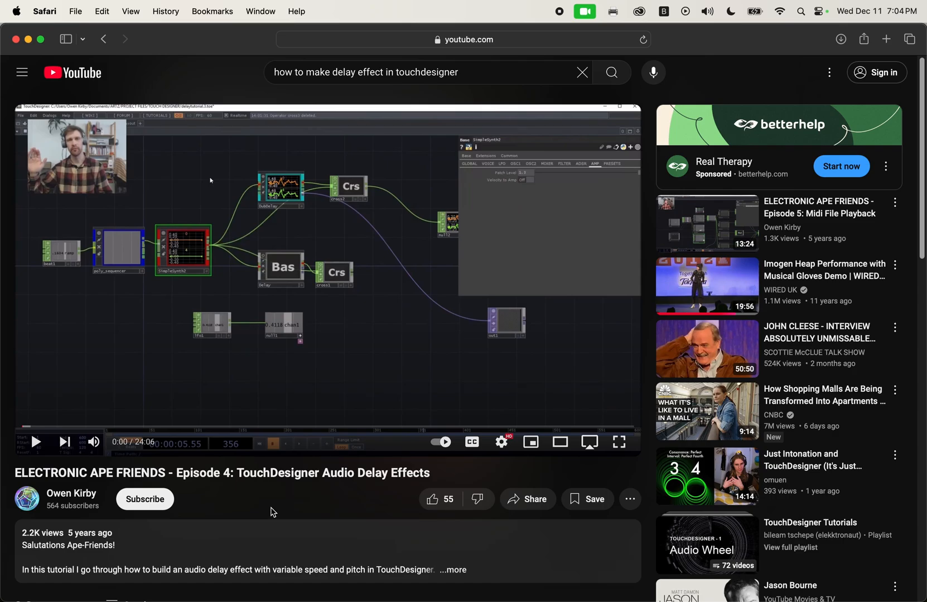
Return to TouchDesigner and examine the output connectors on the MediaPipe component
{"action": "key", "text": "ctrl+Up"}
{"action": "left_click", "coordinate": [272, 436]}
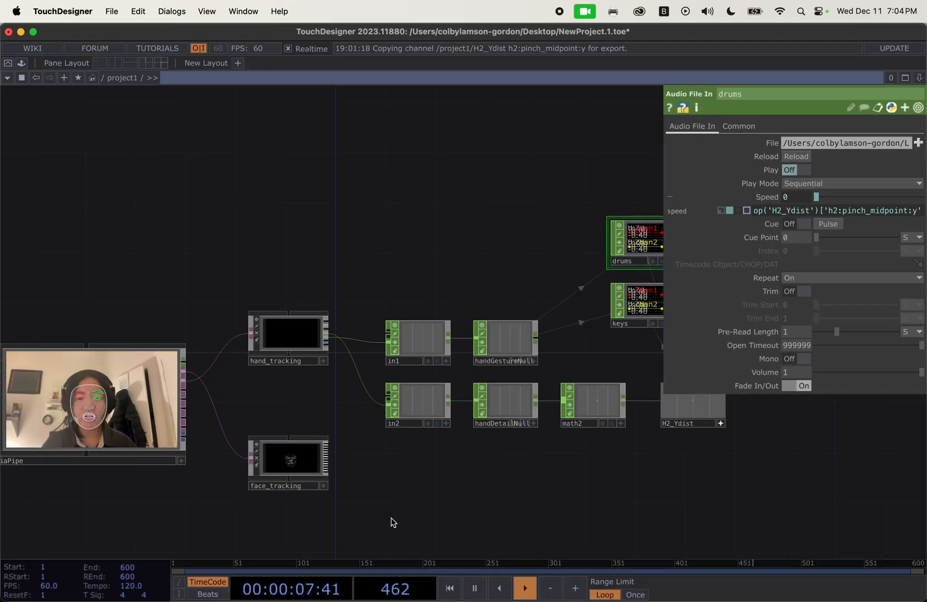
{"action": "left_click_drag", "start_coordinate": [393, 523], "coordinate": [449, 503]}
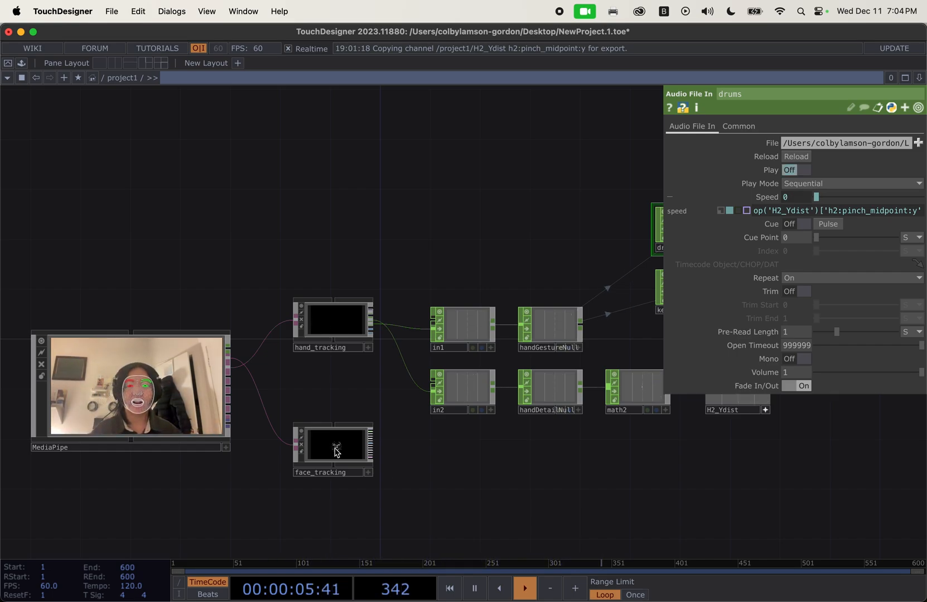
{"action": "scroll", "coordinate": [313, 430], "scroll_direction": "up", "scroll_amount": 10}
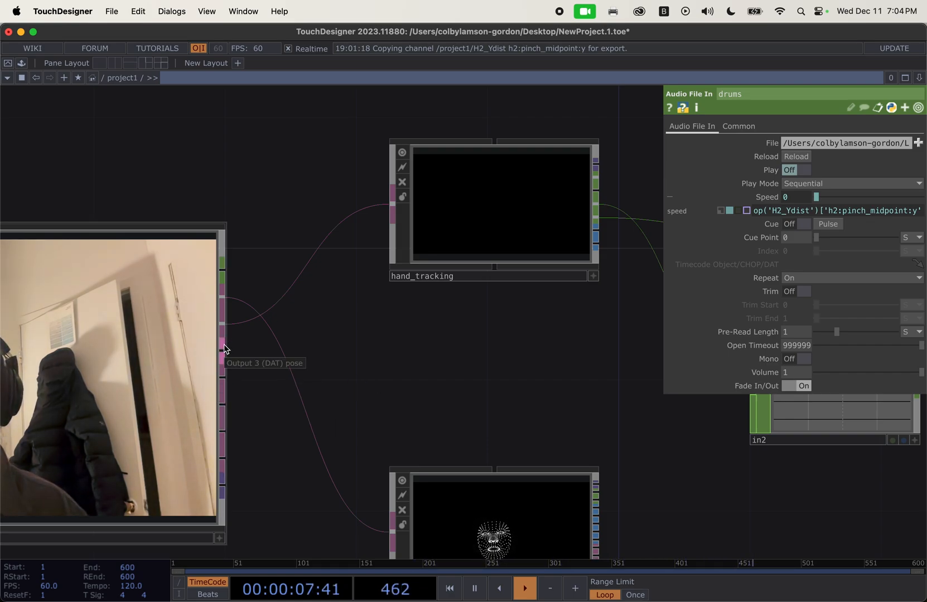
{"action": "scroll", "coordinate": [403, 407], "scroll_direction": "down", "scroll_amount": 5}
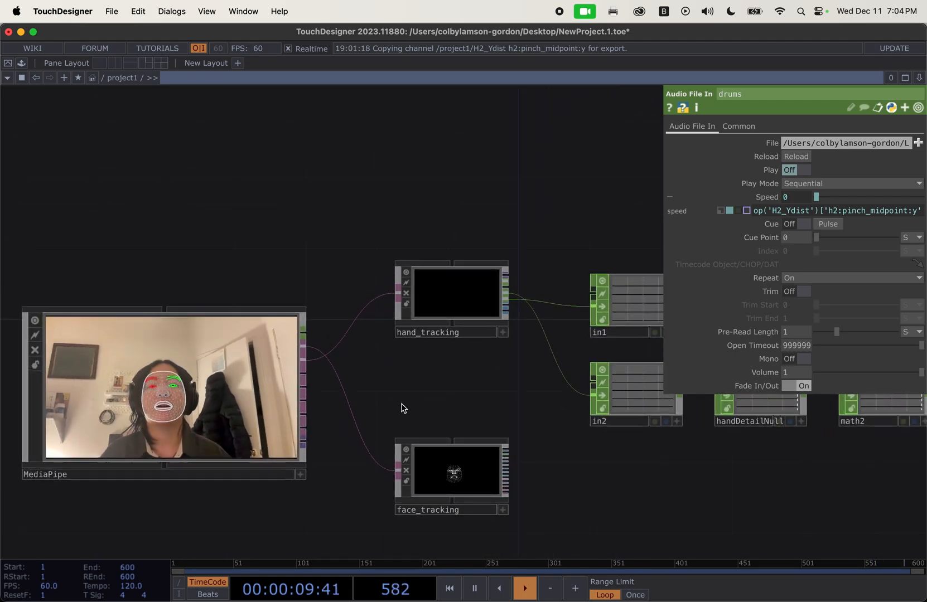
Switch to Finder and look over the image and pose tracking components in the toxes folder, then return to TouchDesigner
{"action": "key", "text": "ctrl+Up"}
{"action": "left_click", "coordinate": [552, 133]}
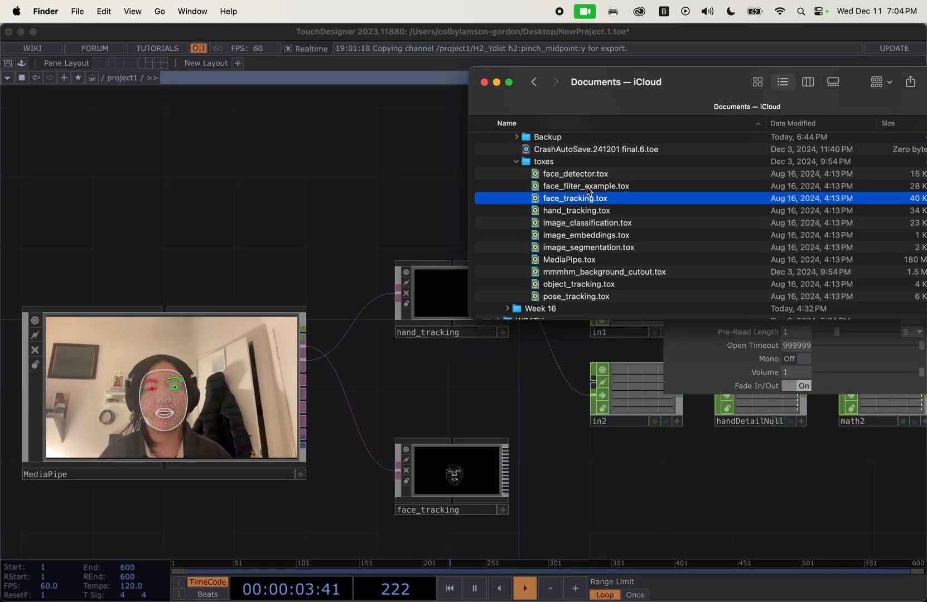
{"action": "left_click", "coordinate": [575, 249]}
{"action": "left_click", "coordinate": [572, 236]}
{"action": "left_click", "coordinate": [569, 222]}
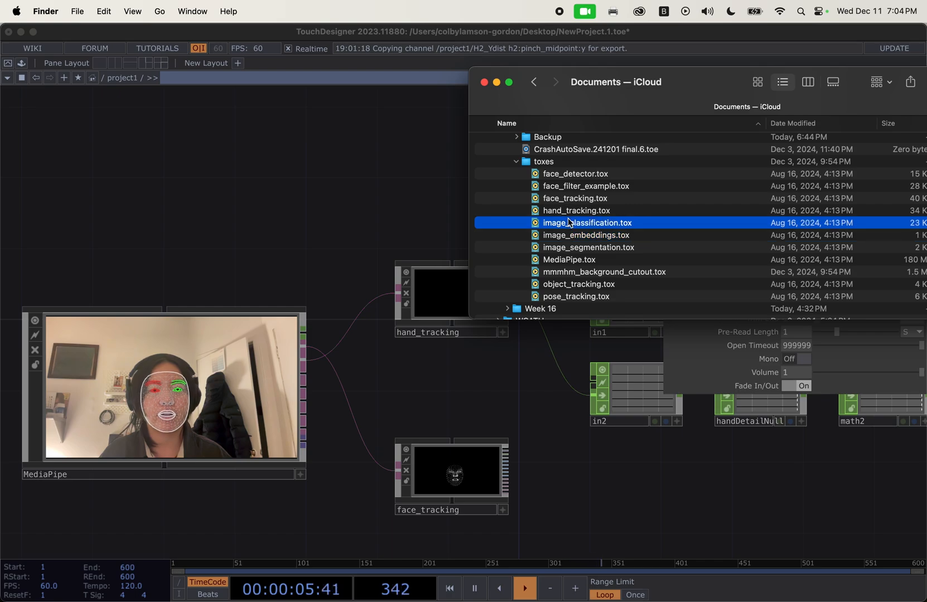
{"action": "left_click", "coordinate": [574, 297]}
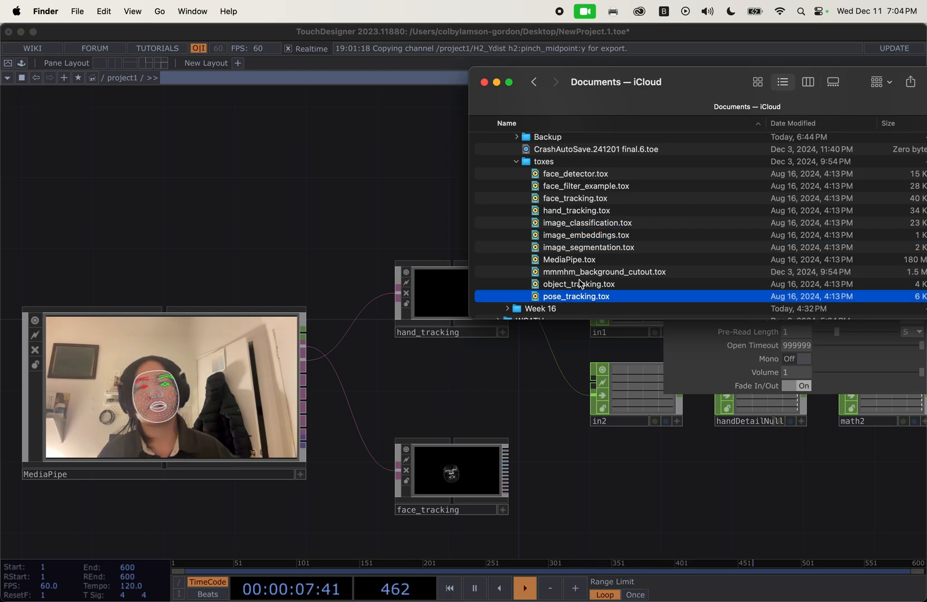
{"action": "left_click", "coordinate": [673, 455]}
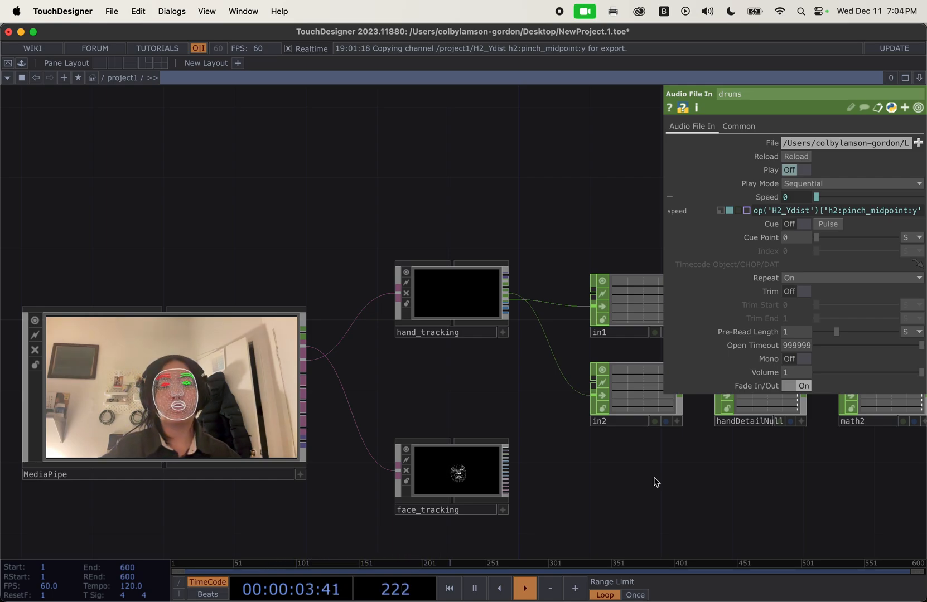
Add an Audio Oscillator CHOP in the empty space above in1
{"action": "left_click_drag", "start_coordinate": [656, 482], "coordinate": [636, 485]}
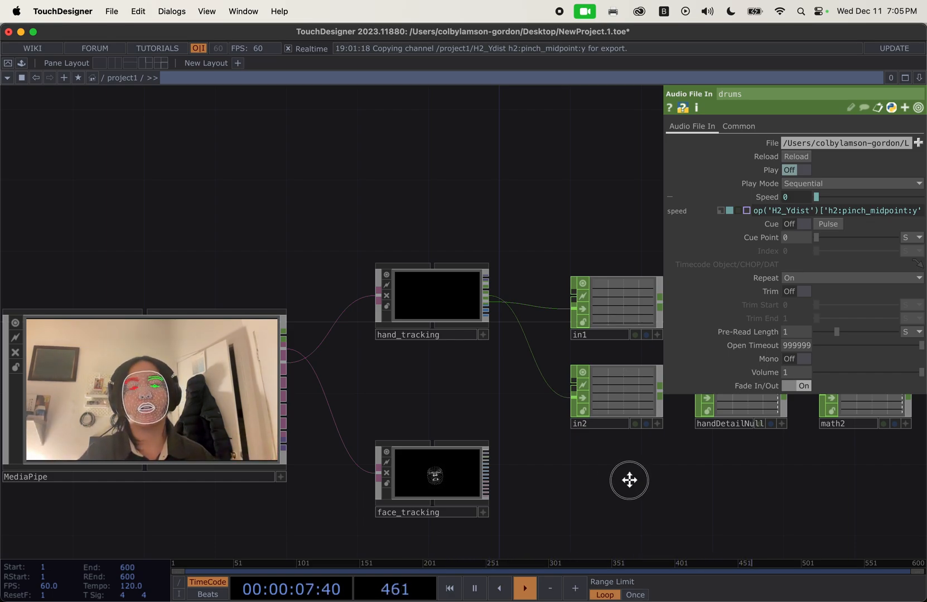
{"action": "left_click_drag", "start_coordinate": [629, 480], "coordinate": [468, 483]}
{"action": "key", "text": "Tab"}
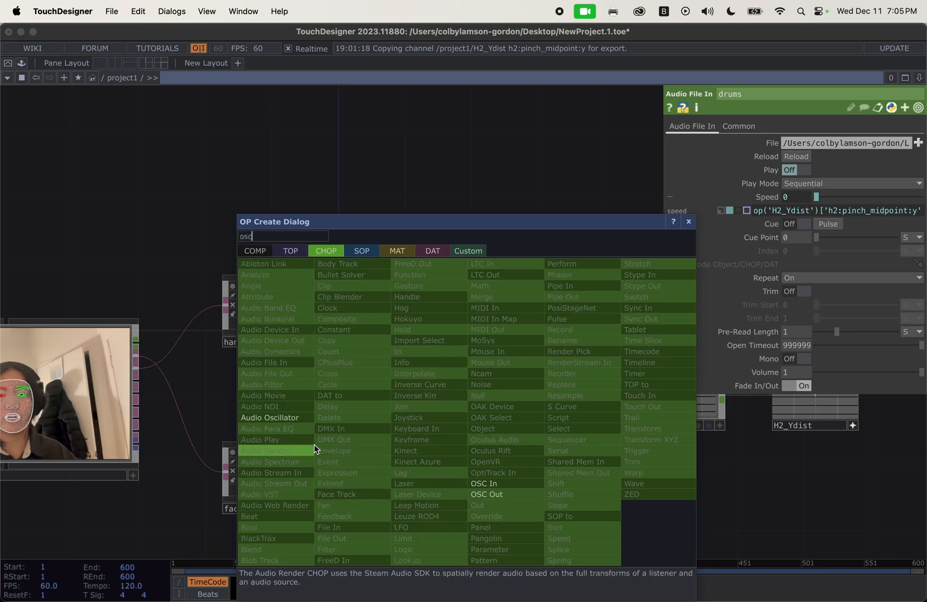
{"action": "left_click", "coordinate": [289, 418]}
{"action": "left_click", "coordinate": [434, 185]}
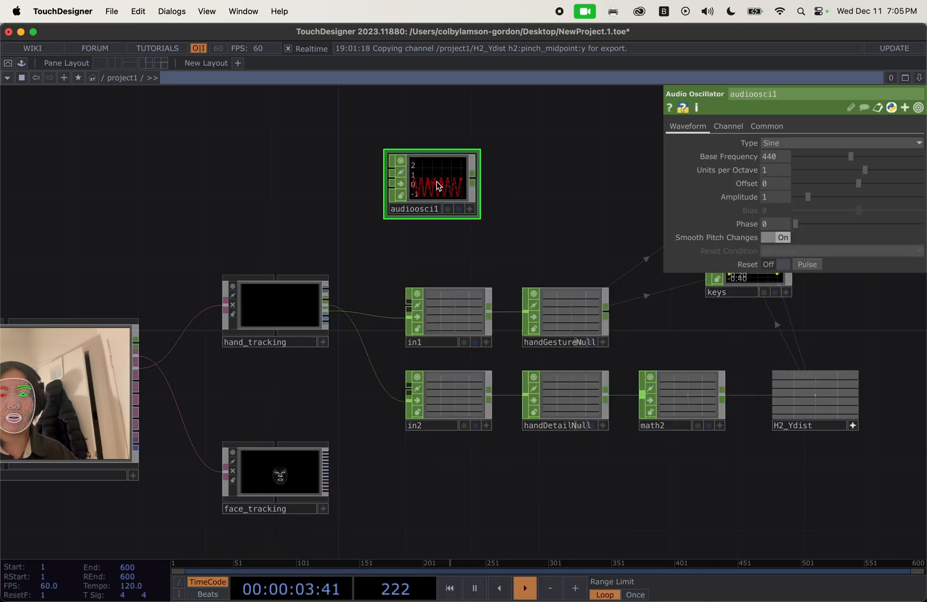
Add an LFO CHOP beside the audio oscillator
{"action": "left_click_drag", "start_coordinate": [533, 211], "coordinate": [488, 257]}
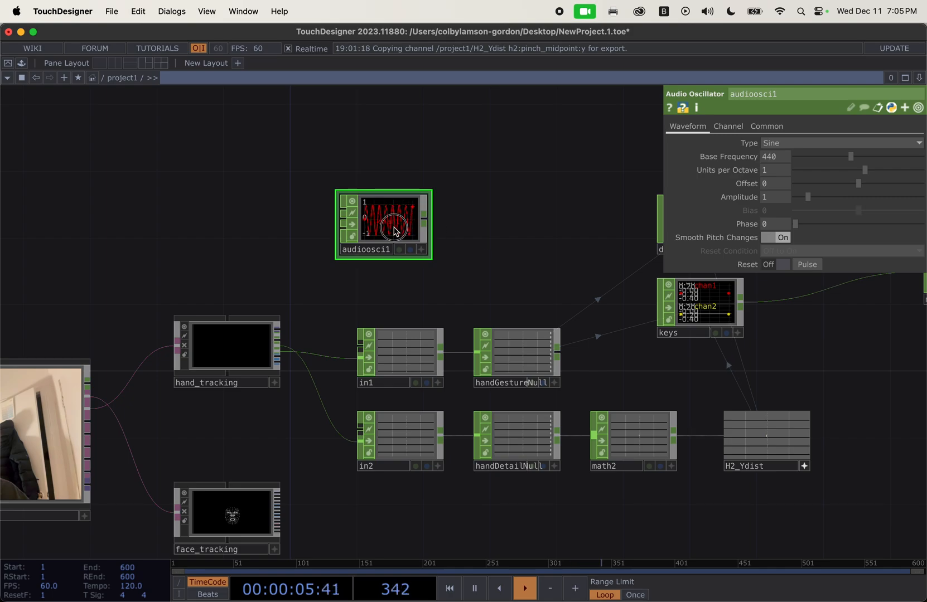
{"action": "key", "text": "Tab"}
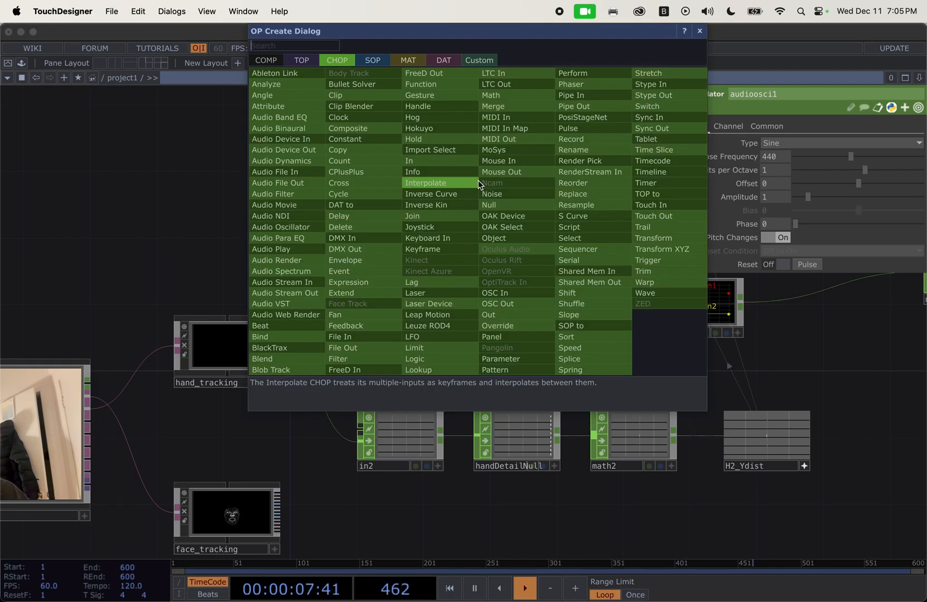
{"action": "left_click", "coordinate": [415, 337]}
{"action": "left_click", "coordinate": [521, 164]}
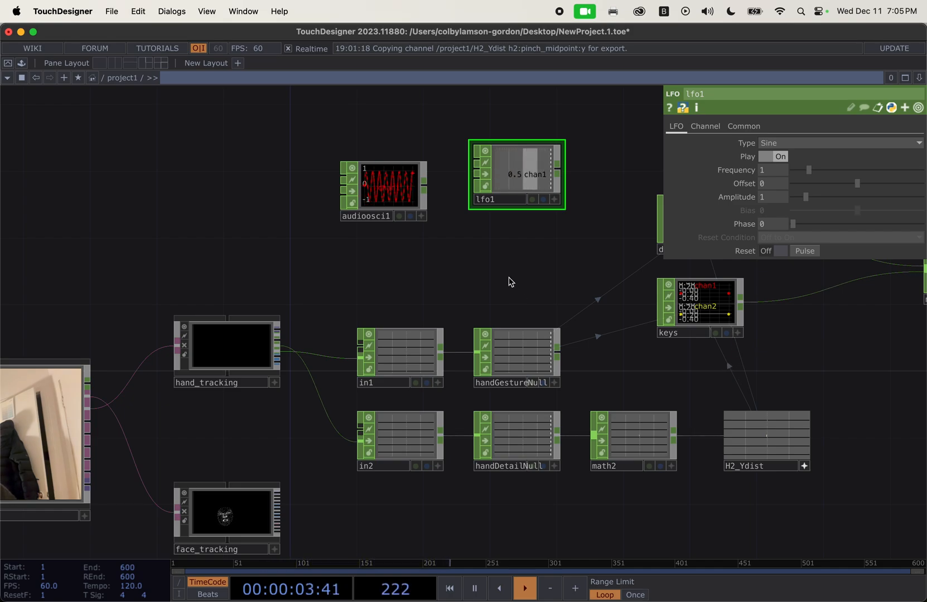
Delete the audioosci1 and lfo1 operators
{"action": "left_click_drag", "start_coordinate": [509, 282], "coordinate": [295, 288]}
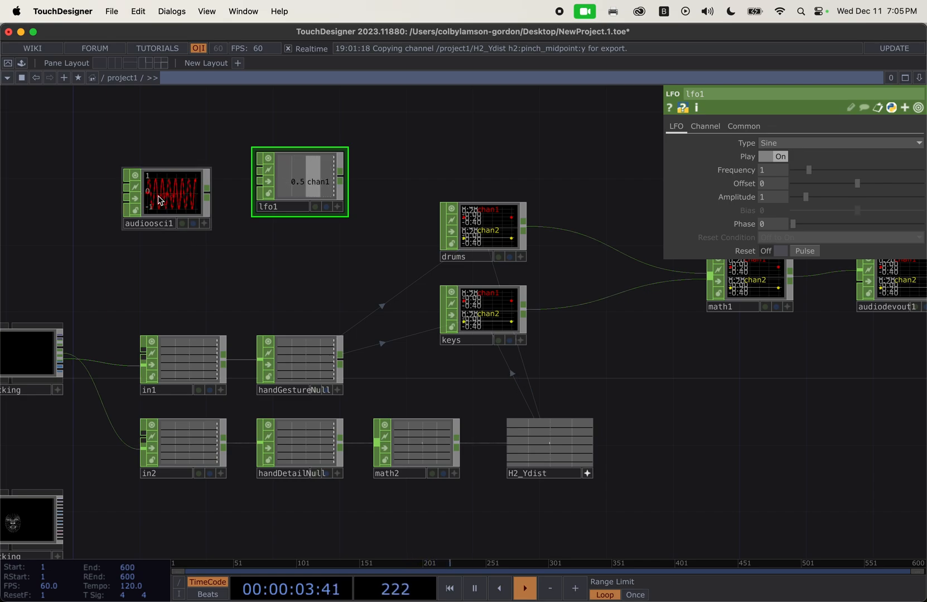
{"action": "key", "text": "Delete"}
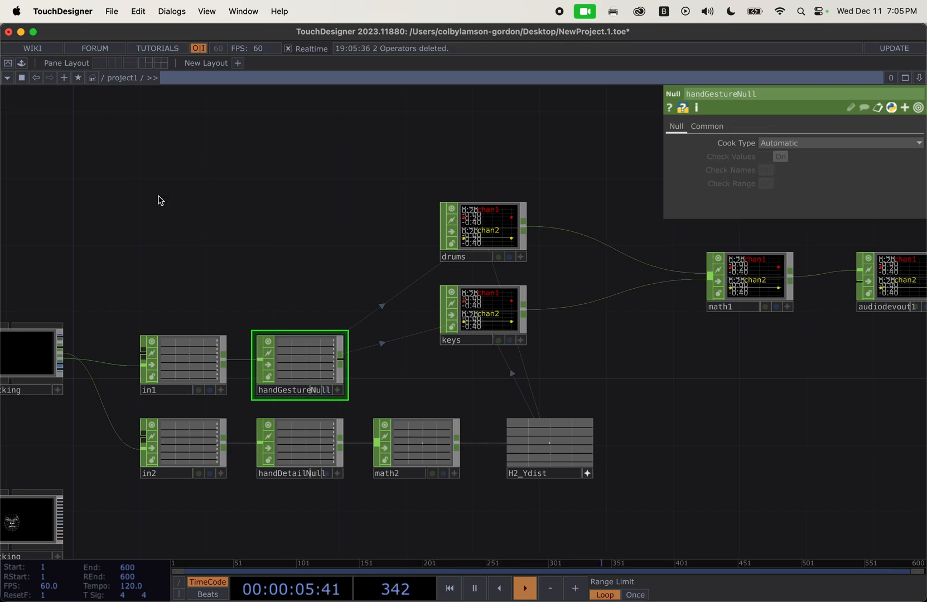